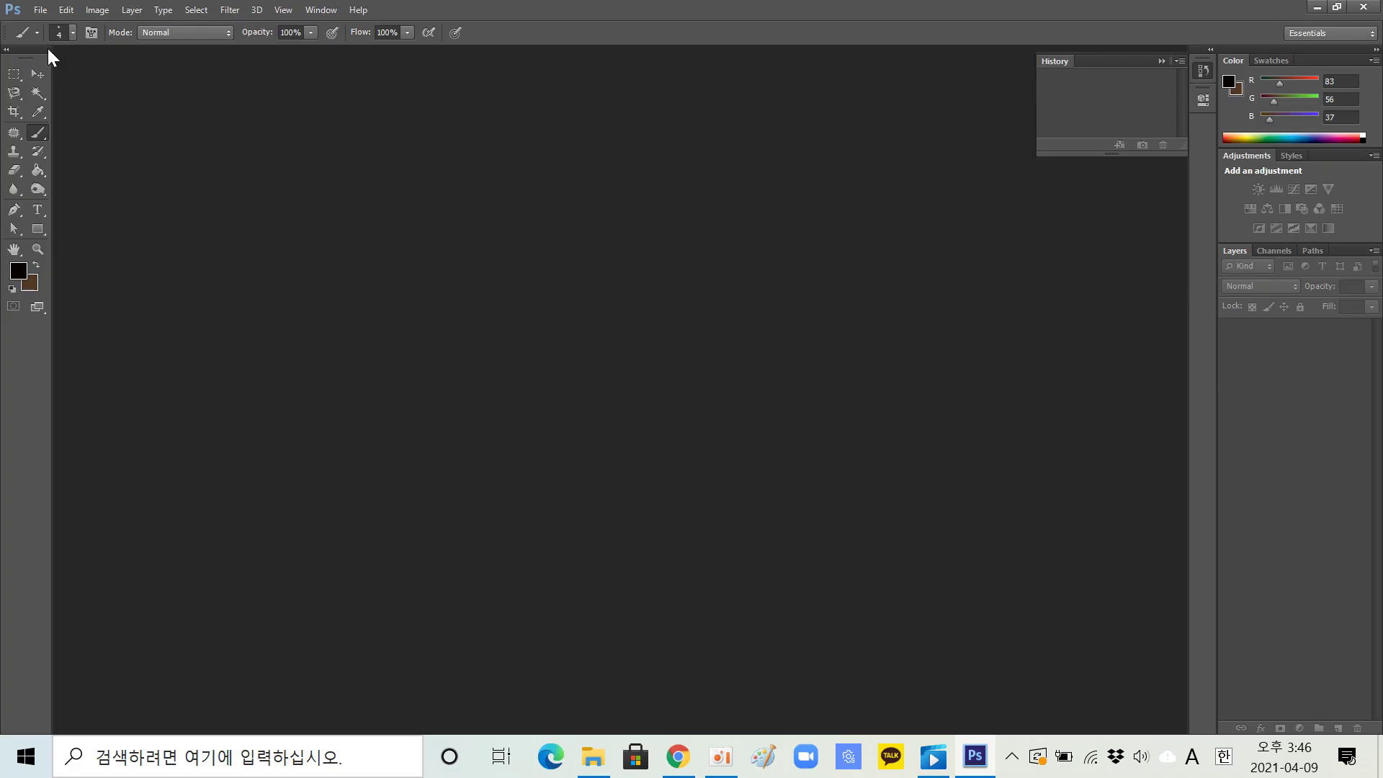
Step: Open the Photoshop document 모피스케치배경제거.psd from the 모피포토샵채색파일 folder
{"action": "left_click", "coordinate": [40, 9]}
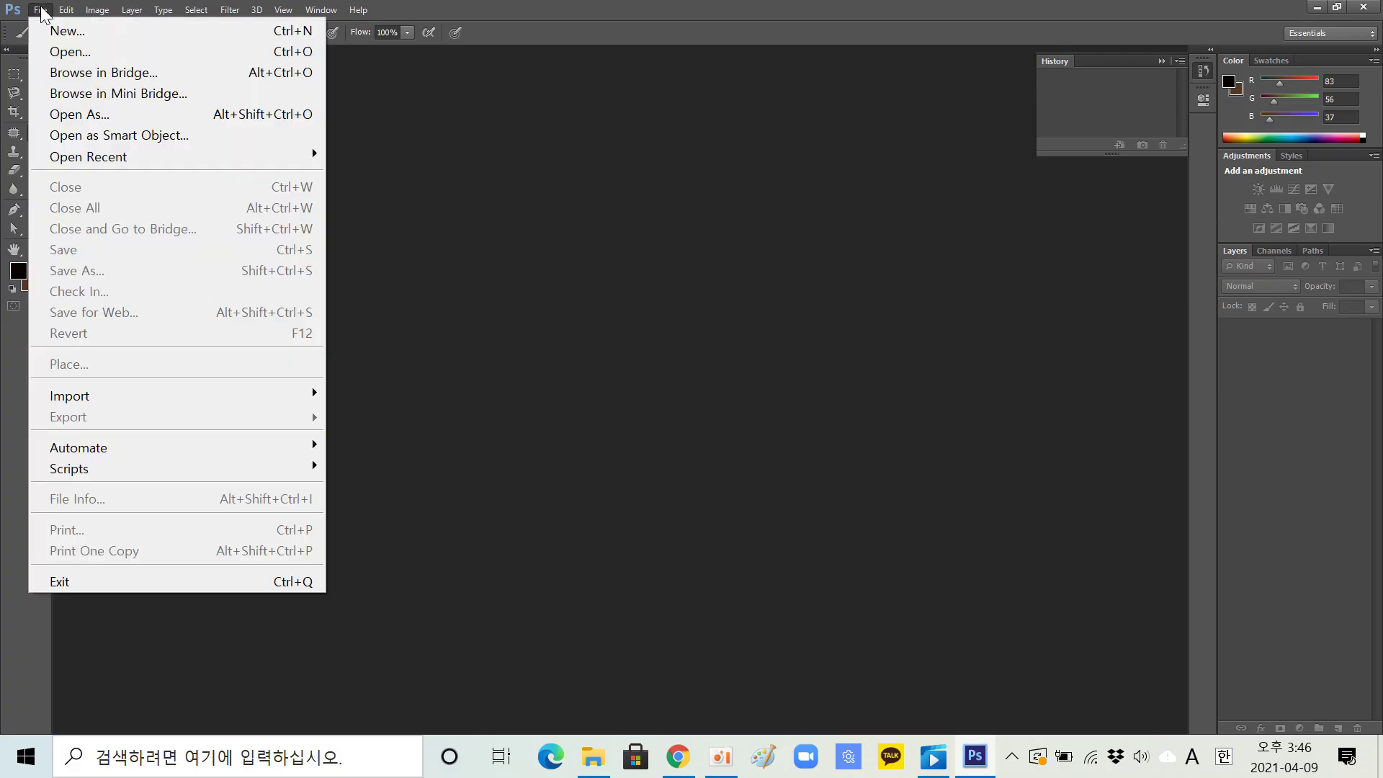
{"action": "left_click", "coordinate": [84, 49]}
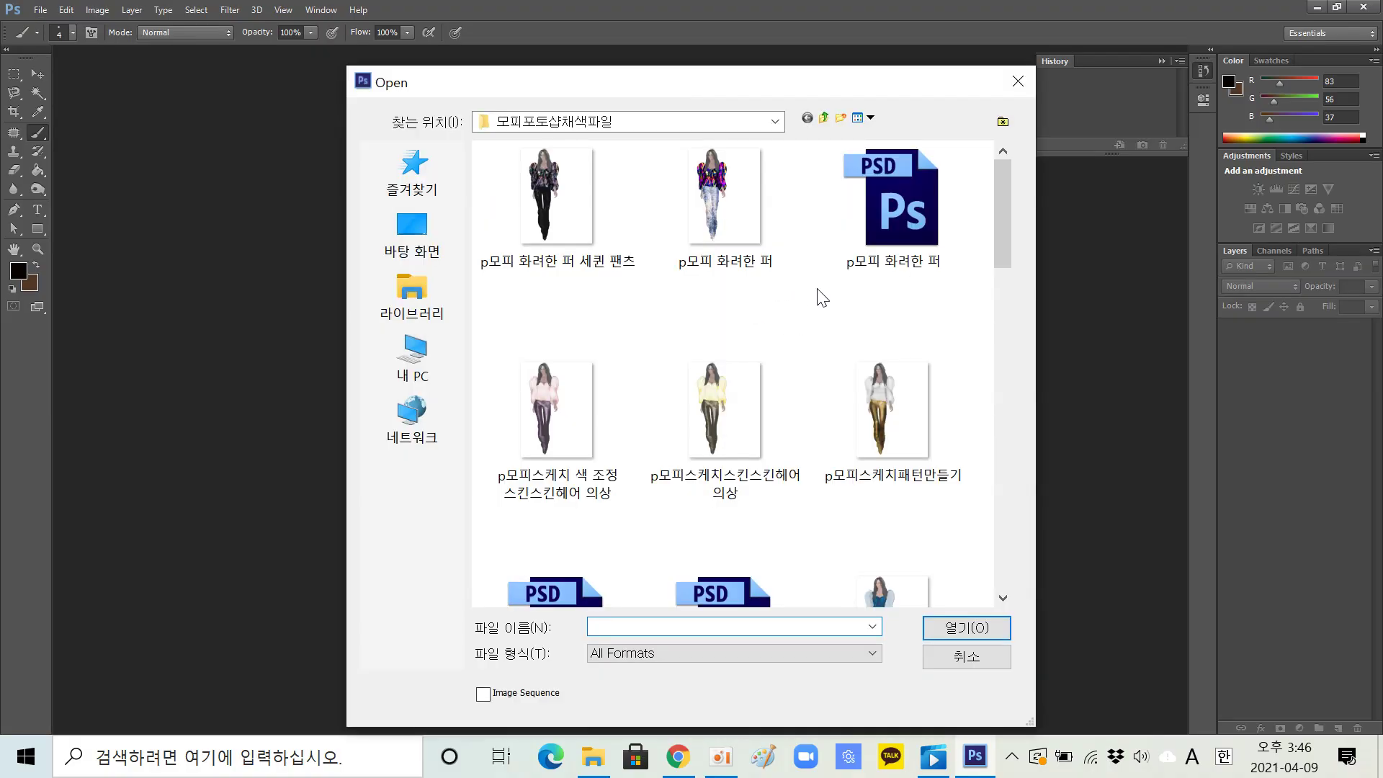
{"action": "left_click_drag", "start_coordinate": [998, 258], "coordinate": [993, 437]}
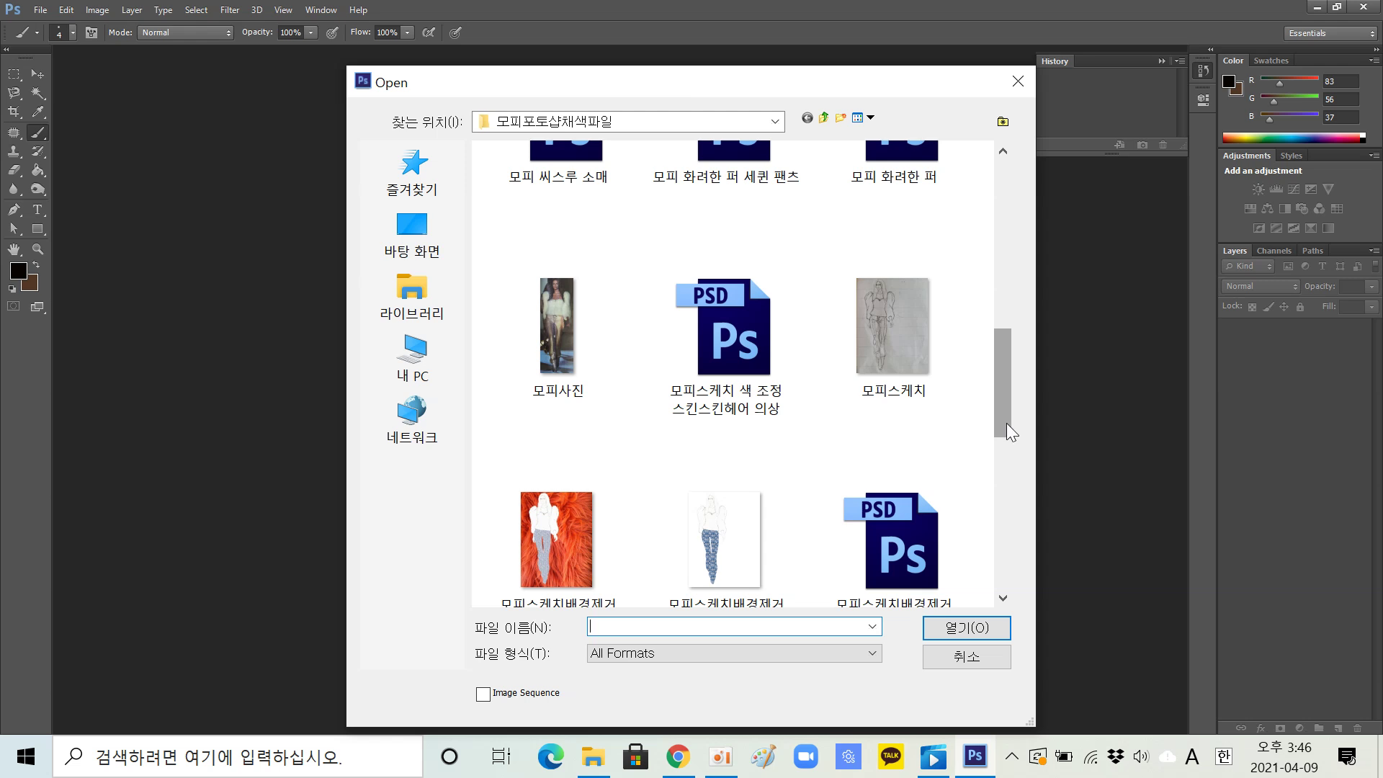
{"action": "left_click_drag", "start_coordinate": [1006, 424], "coordinate": [1008, 464]}
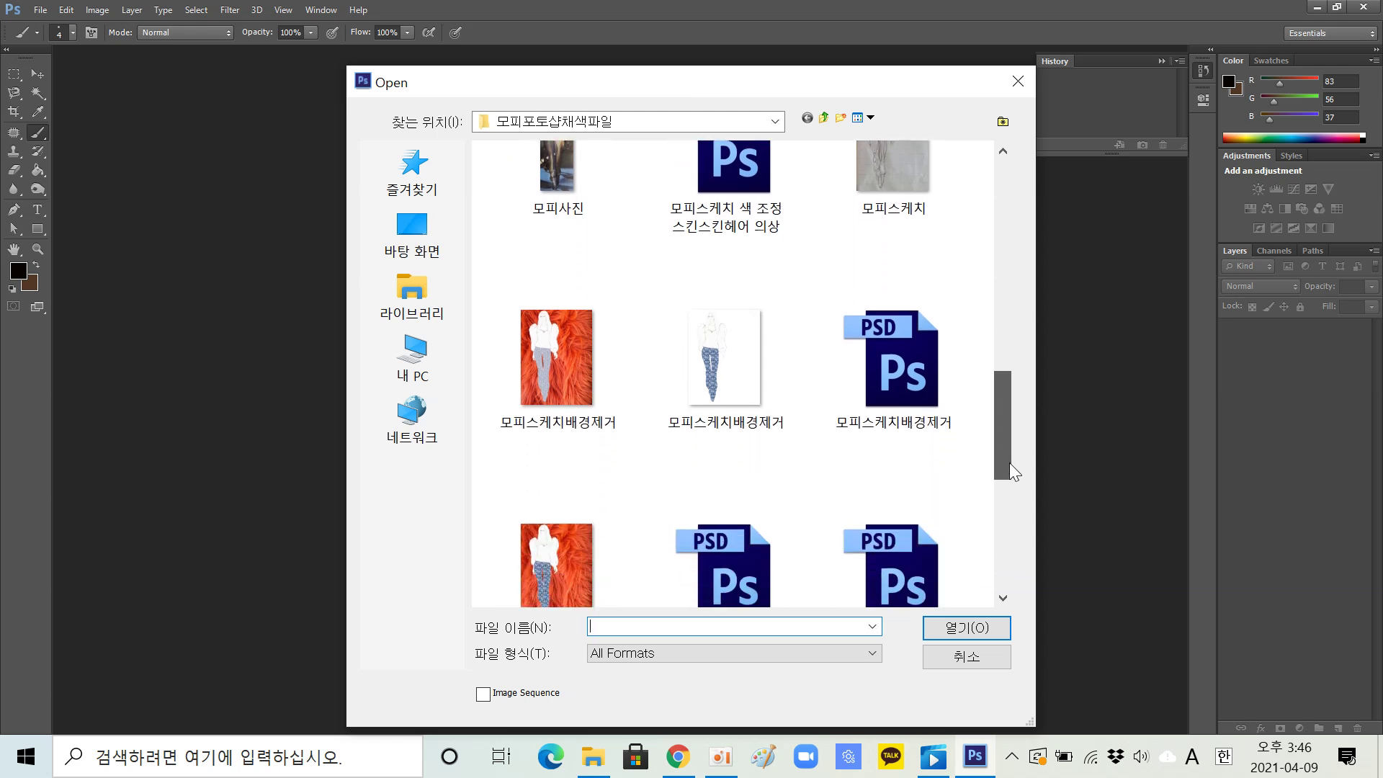
{"action": "left_click", "coordinate": [900, 373]}
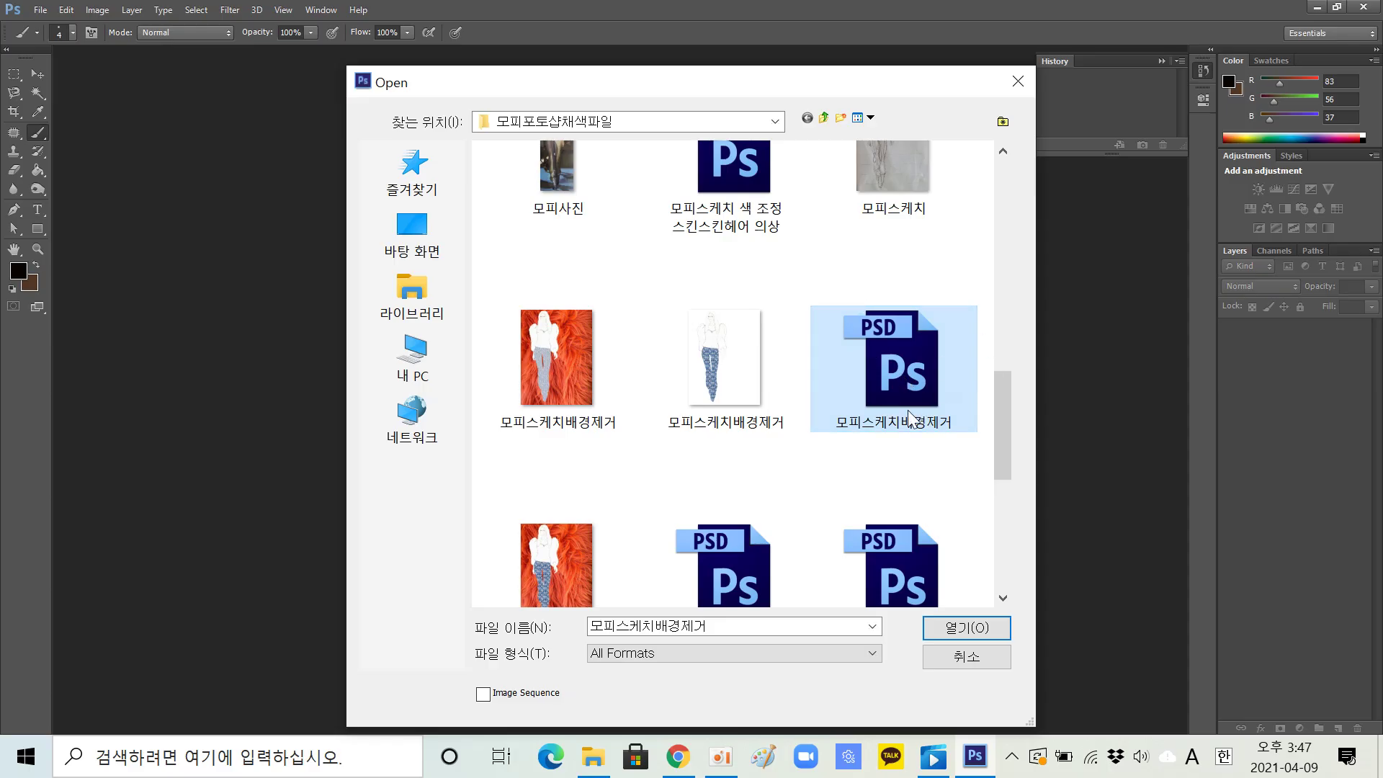
{"action": "left_click", "coordinate": [950, 630]}
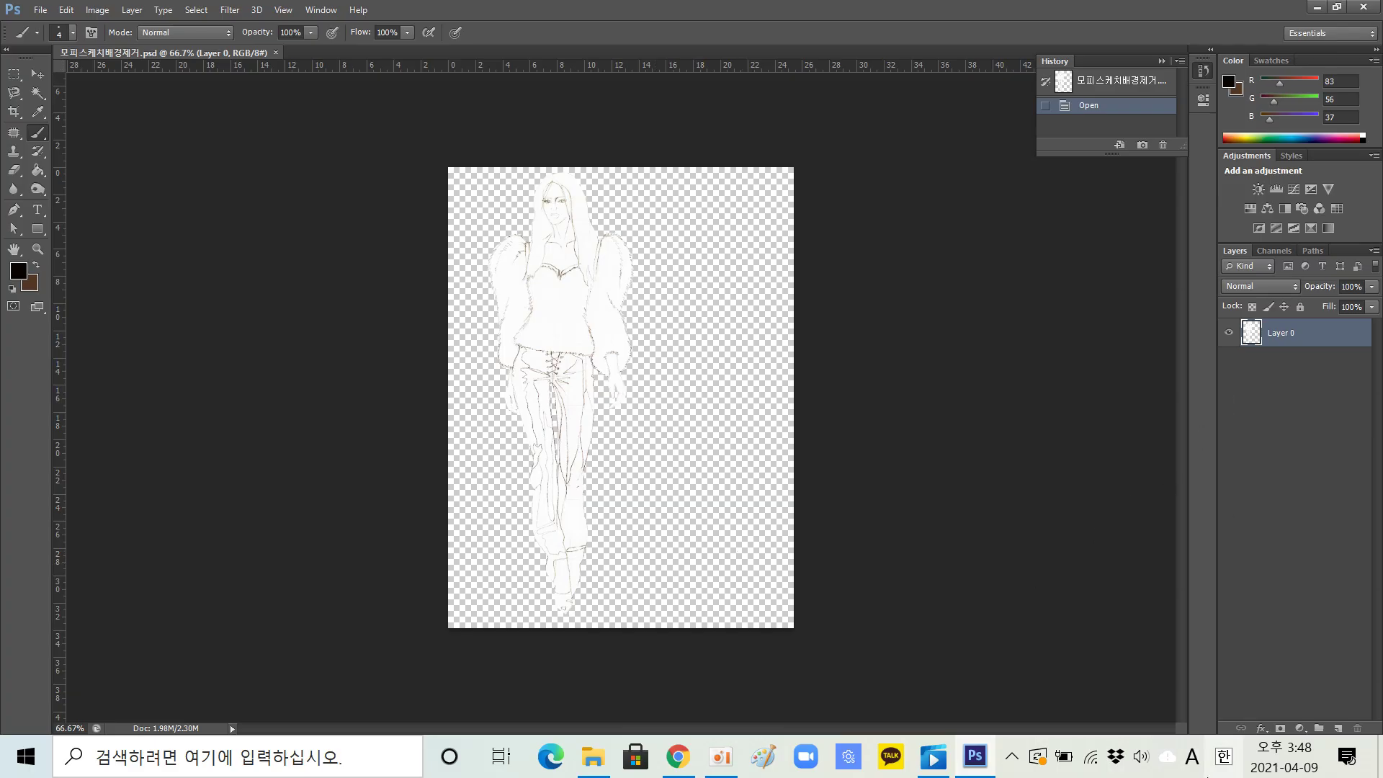
Step: Add a new layer above the sketch and name it 바지라인
{"action": "left_click", "coordinate": [1340, 728]}
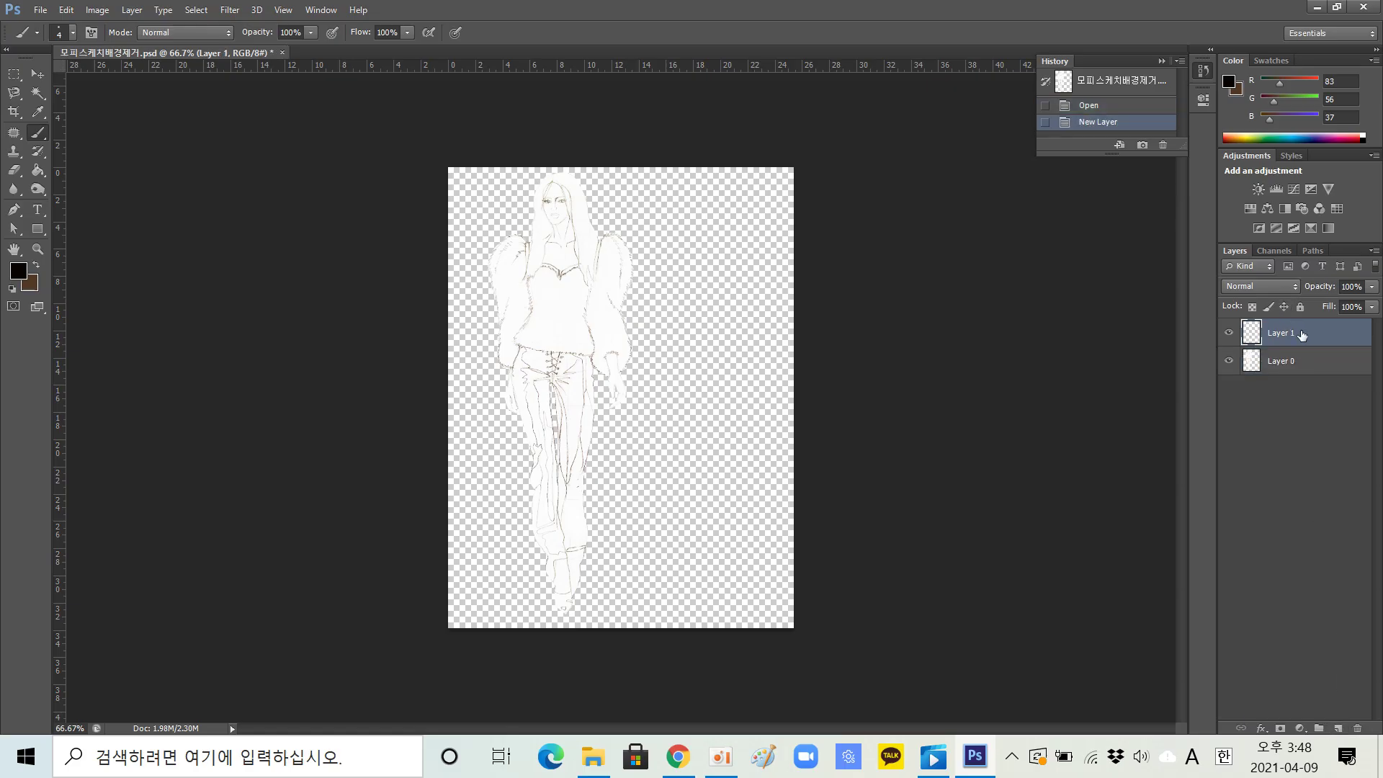
{"action": "double_click", "coordinate": [1297, 333]}
{"action": "key", "text": "Hangul"}
{"action": "type", "text": "바지라이"}
{"action": "key", "text": "Return"}
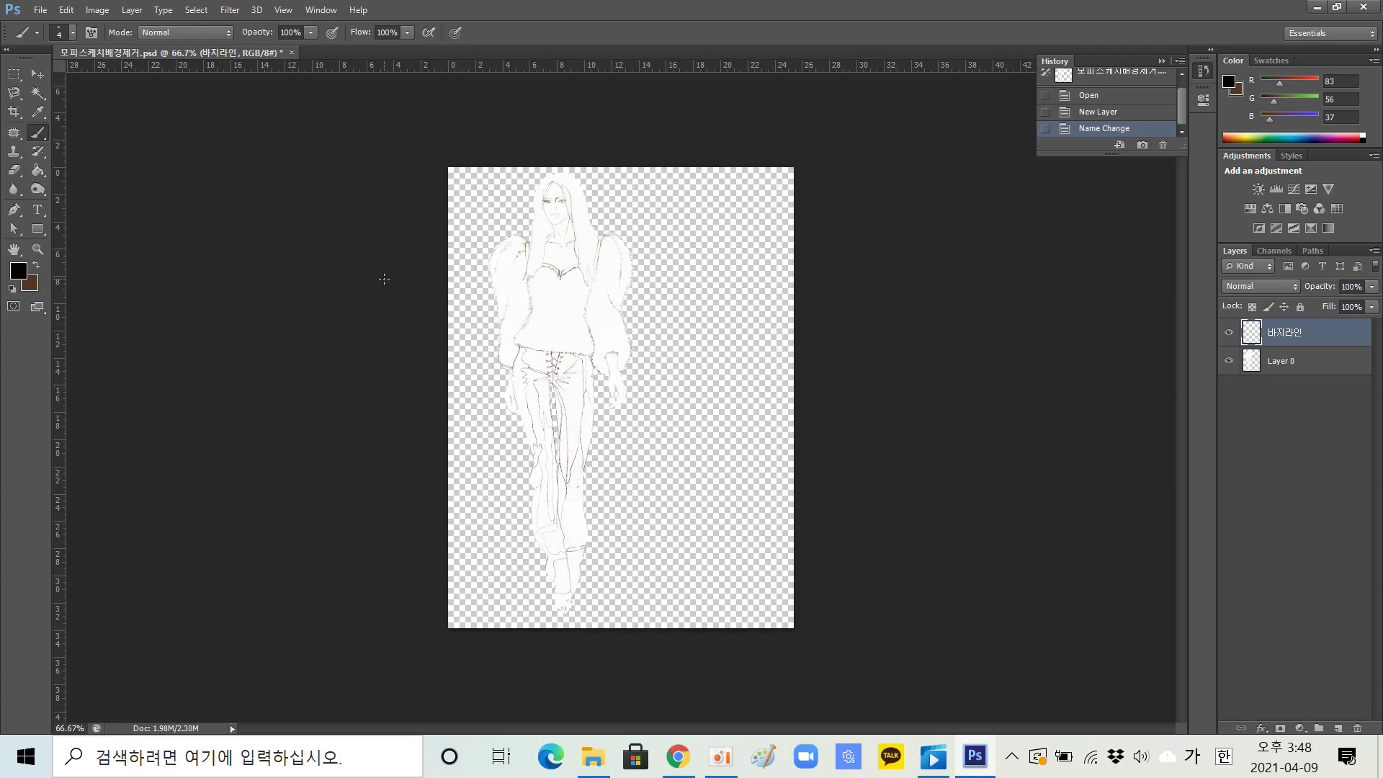
Step: Trace a closed Magnetic Lasso selection around the trousers, from the waistline down to the shoe tips and back
{"action": "key", "text": "ctrl+plus"}
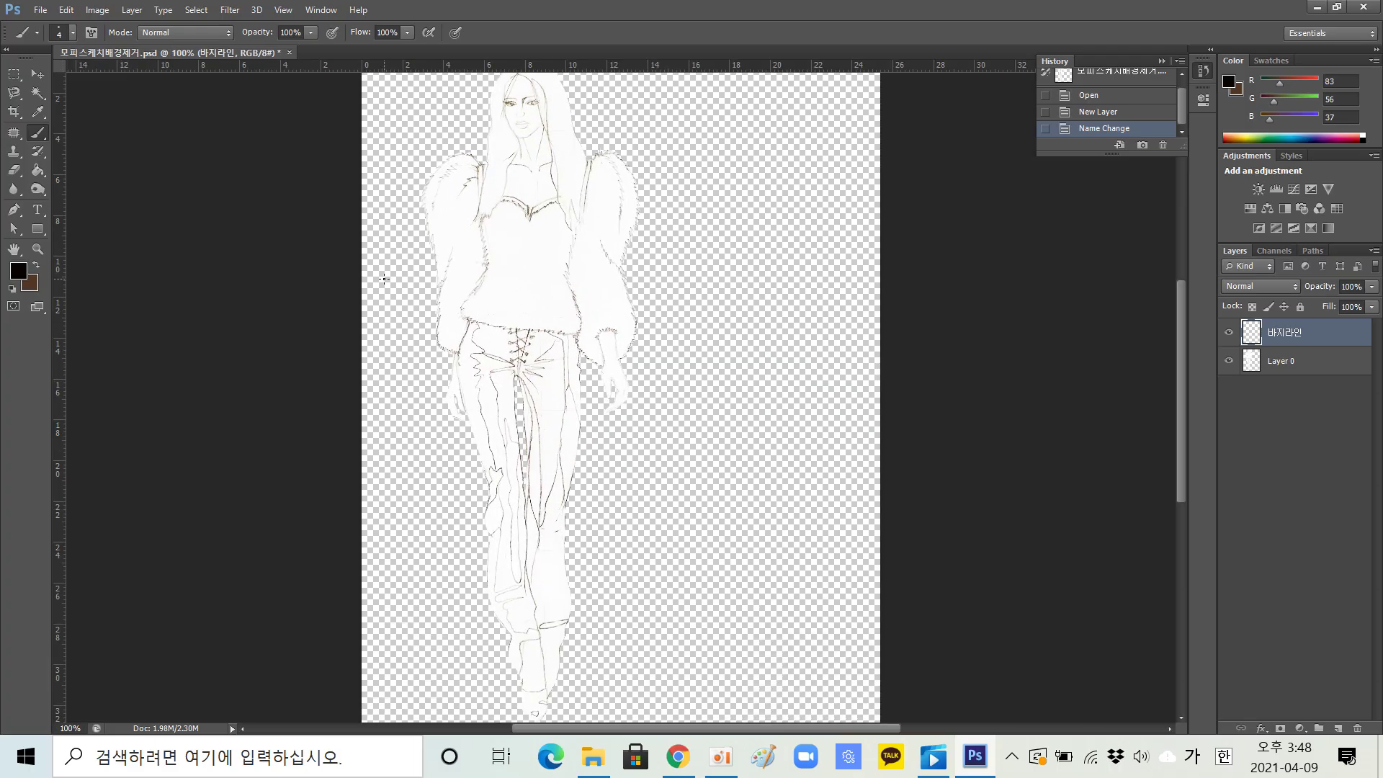
{"action": "scroll", "coordinate": [568, 321], "scroll_direction": "down", "scroll_amount": 5}
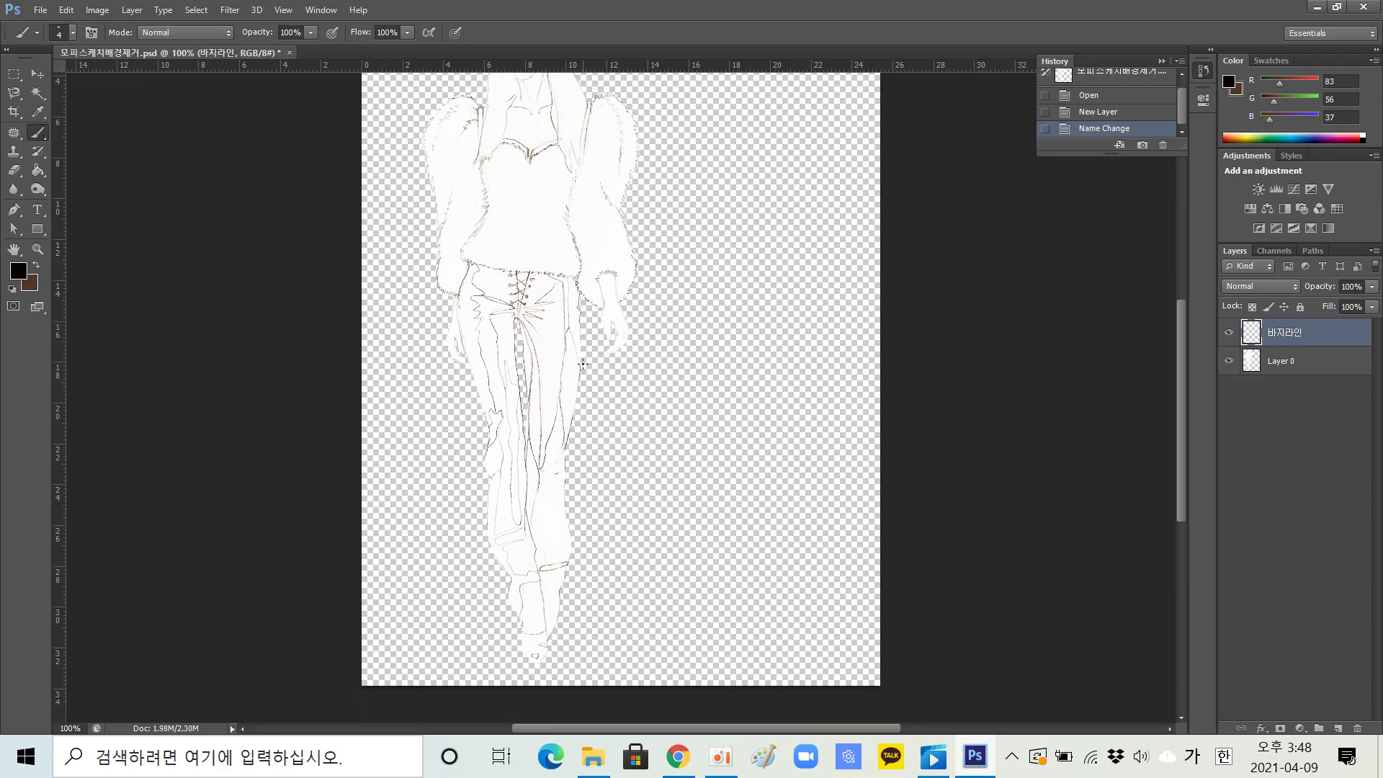
{"action": "scroll", "coordinate": [583, 363], "scroll_direction": "down", "scroll_amount": 1}
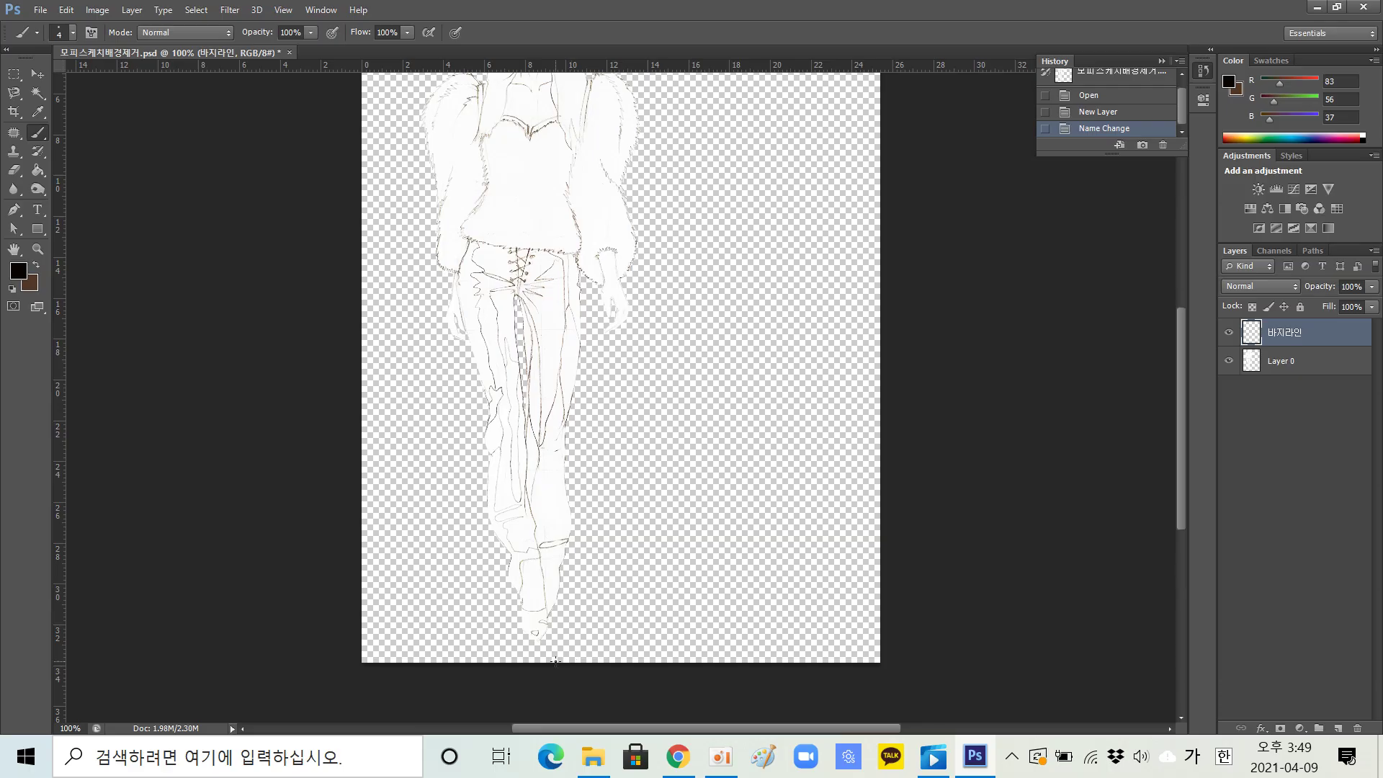
{"action": "left_click", "coordinate": [18, 92]}
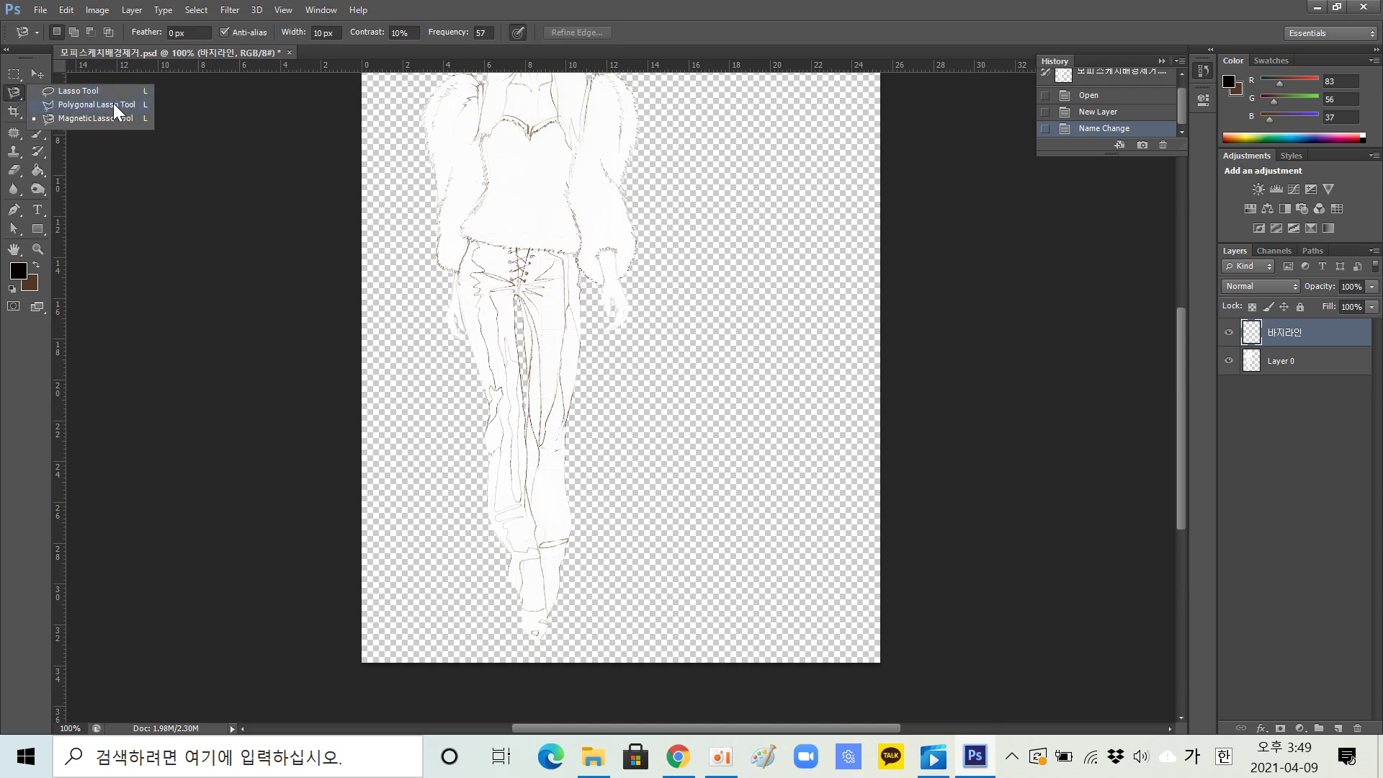
{"action": "left_click", "coordinate": [114, 121]}
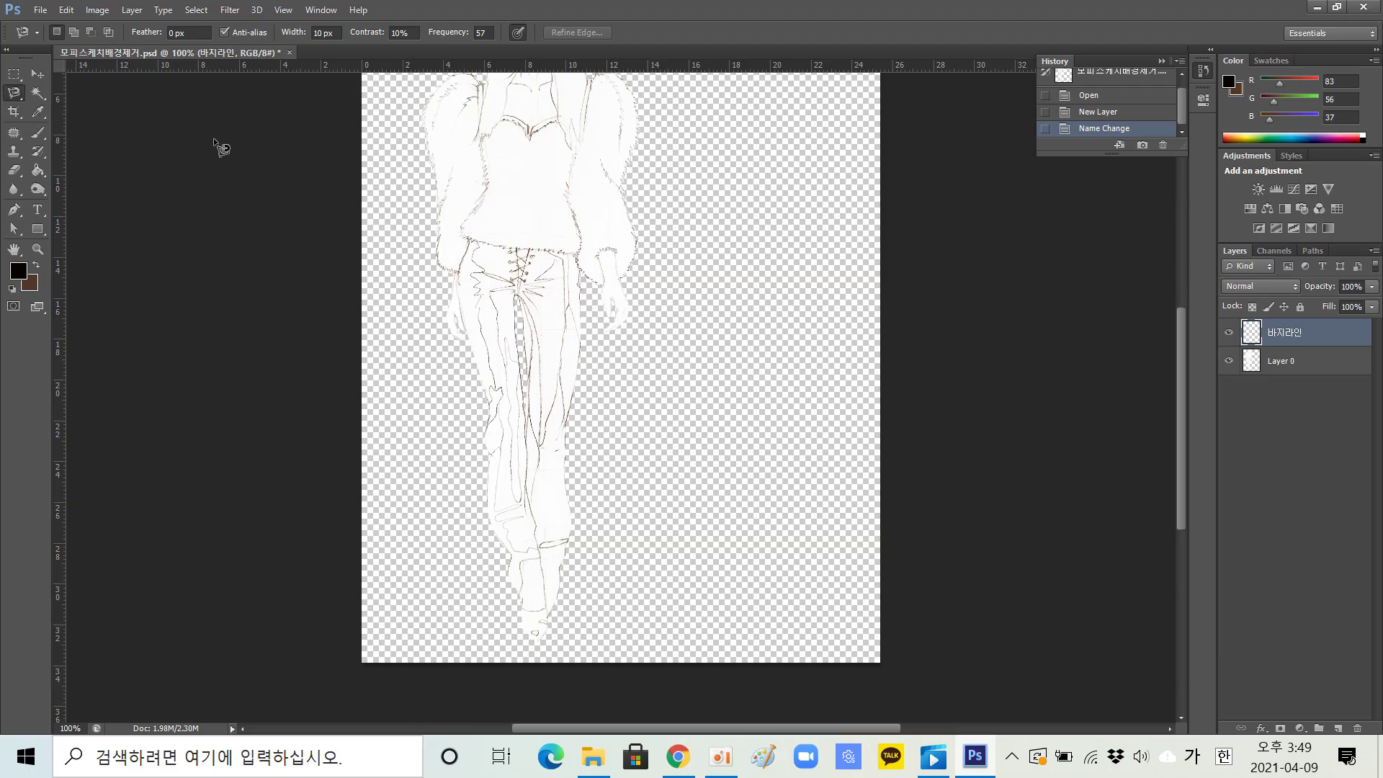
{"action": "left_click", "coordinate": [468, 240]}
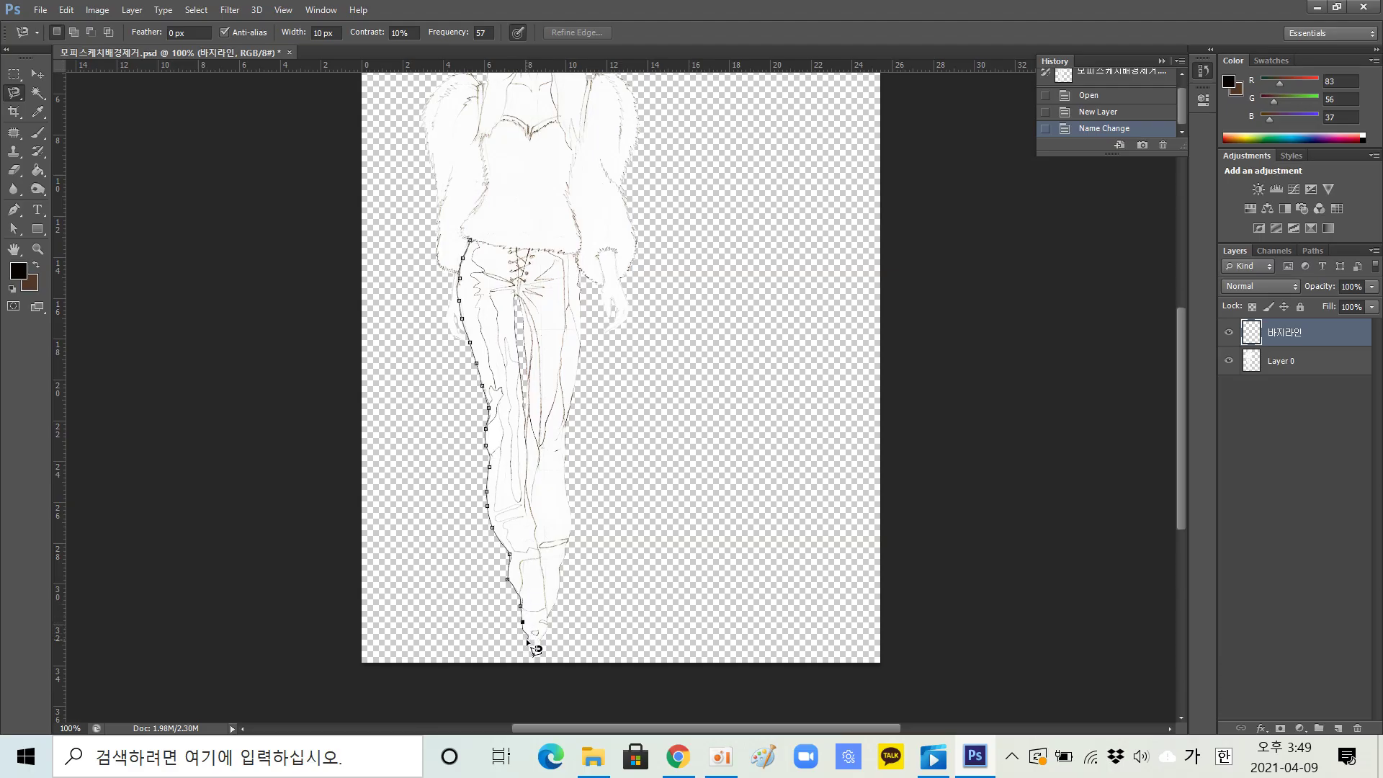
{"action": "left_click", "coordinate": [557, 601]}
{"action": "left_click", "coordinate": [558, 567]}
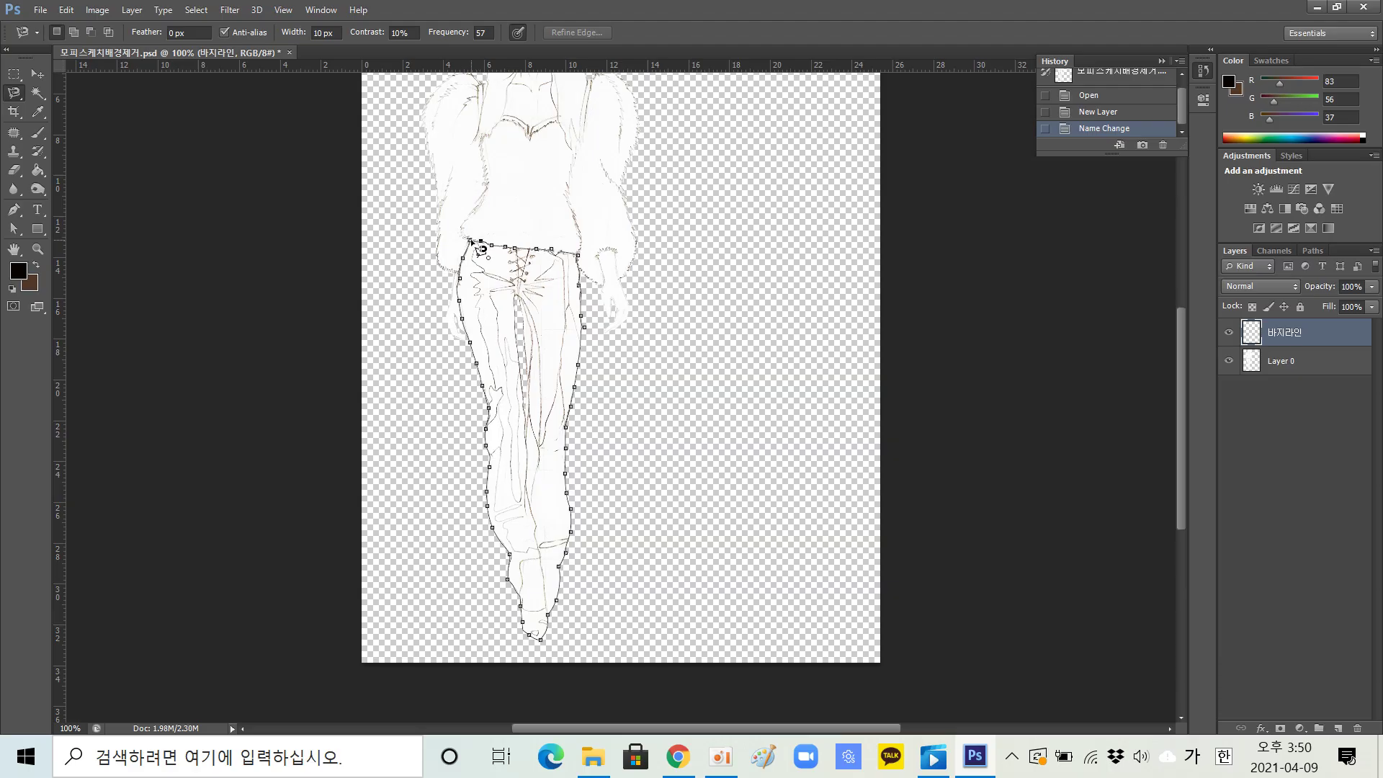
{"action": "left_click", "coordinate": [473, 243]}
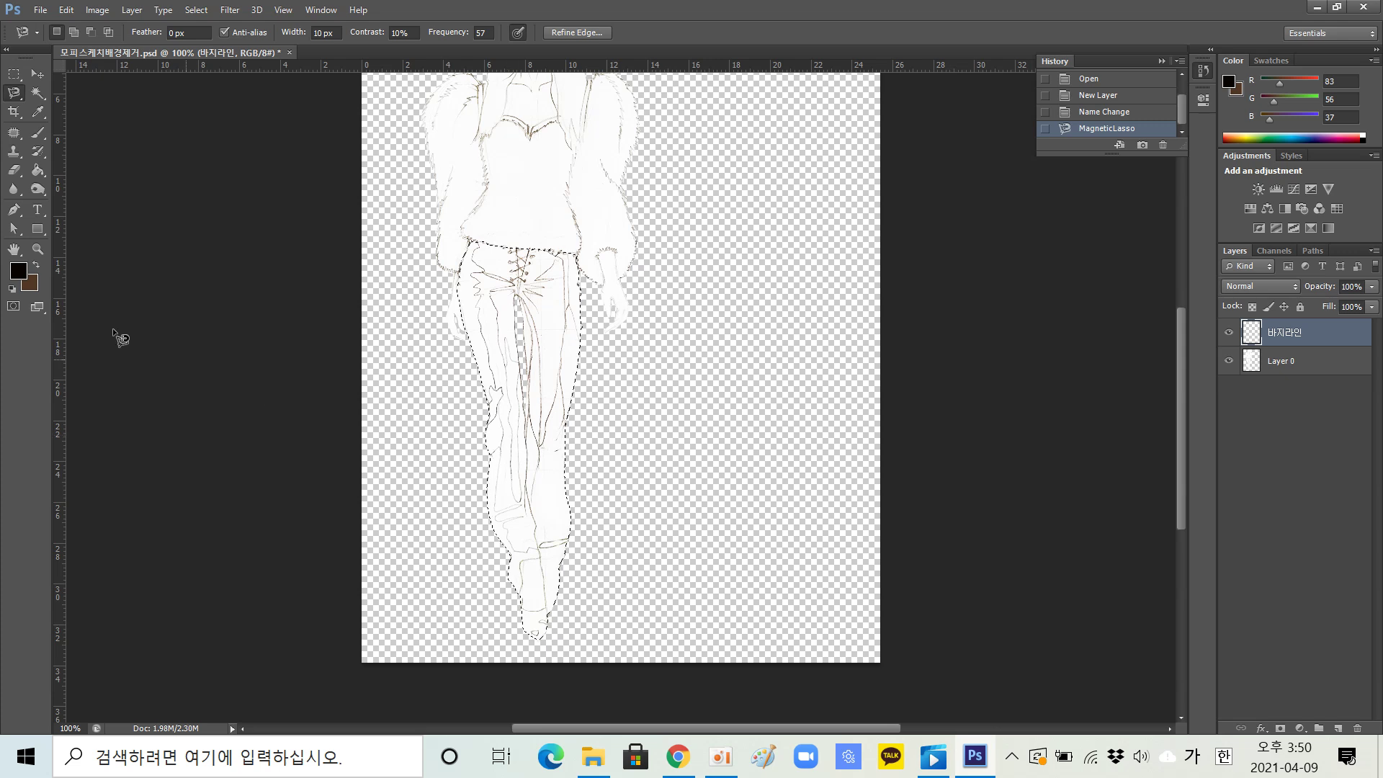
Step: Set the foreground color to light beige #ecd6c6 and fill the trousers selection with the Paint Bucket
{"action": "left_click", "coordinate": [19, 275]}
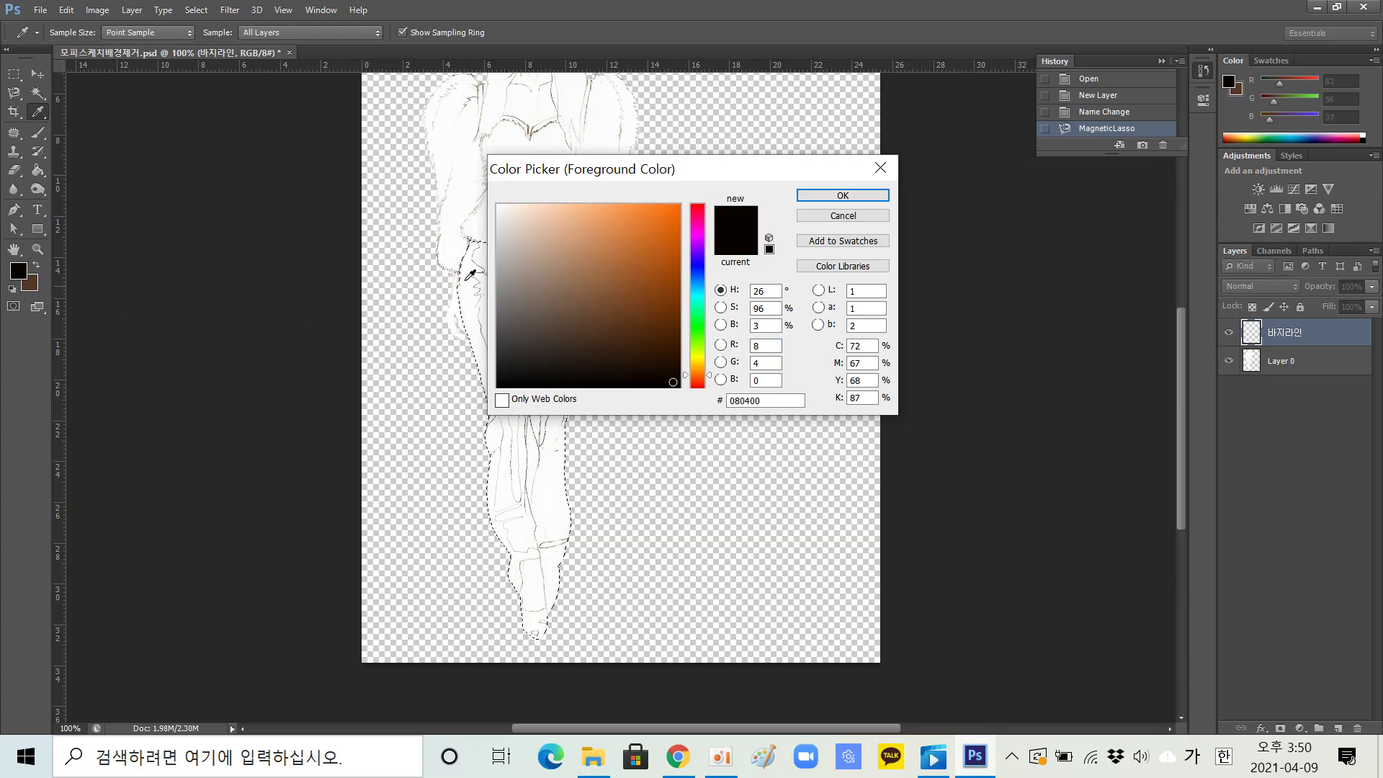
{"action": "left_click", "coordinate": [527, 217]}
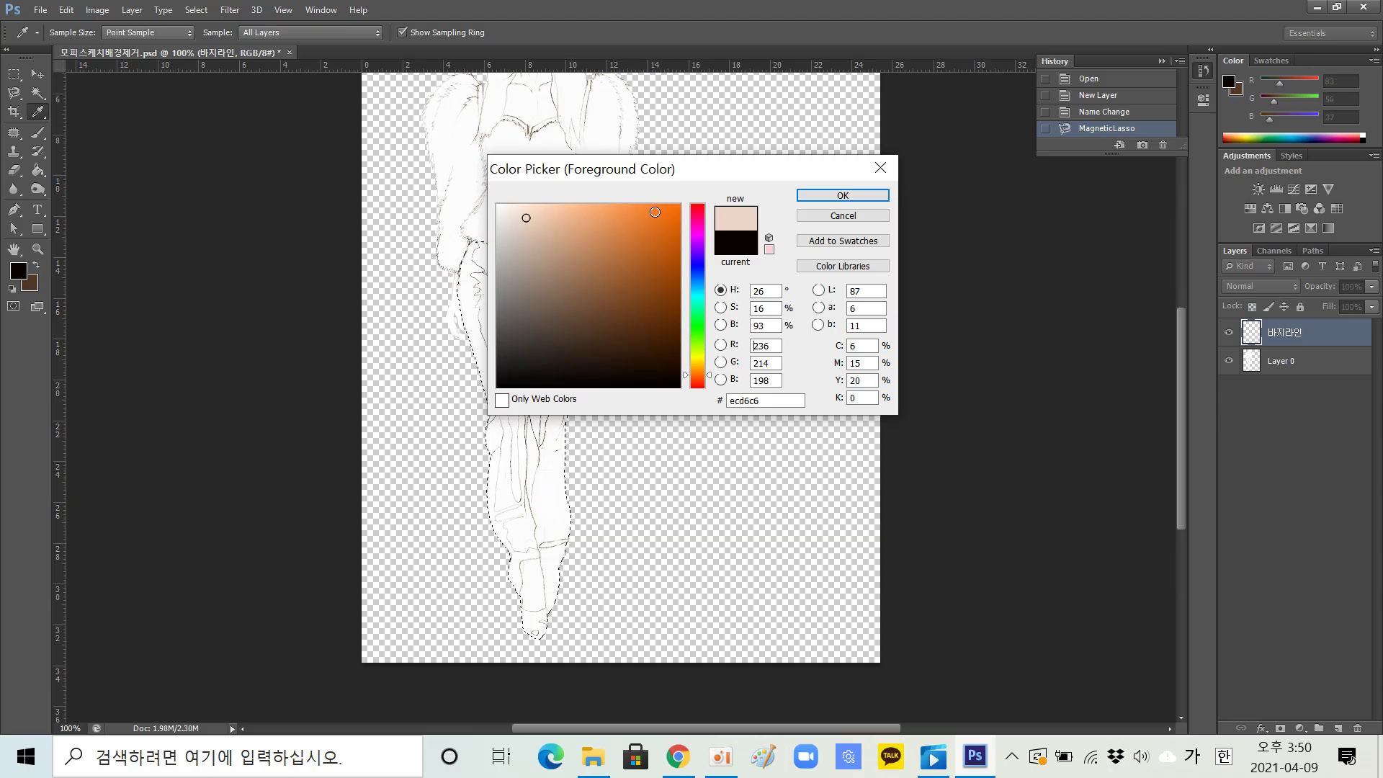
{"action": "left_click", "coordinate": [818, 197]}
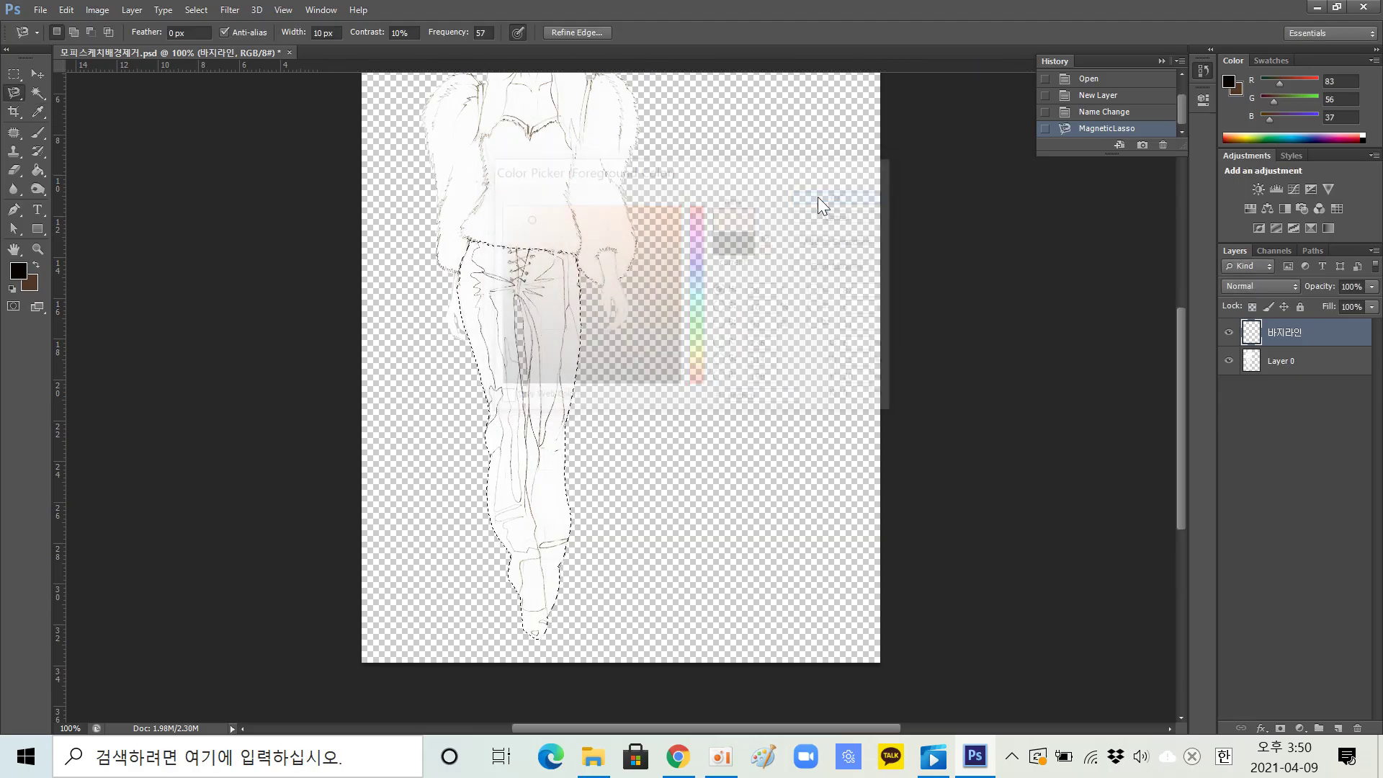
{"action": "left_click", "coordinate": [33, 171]}
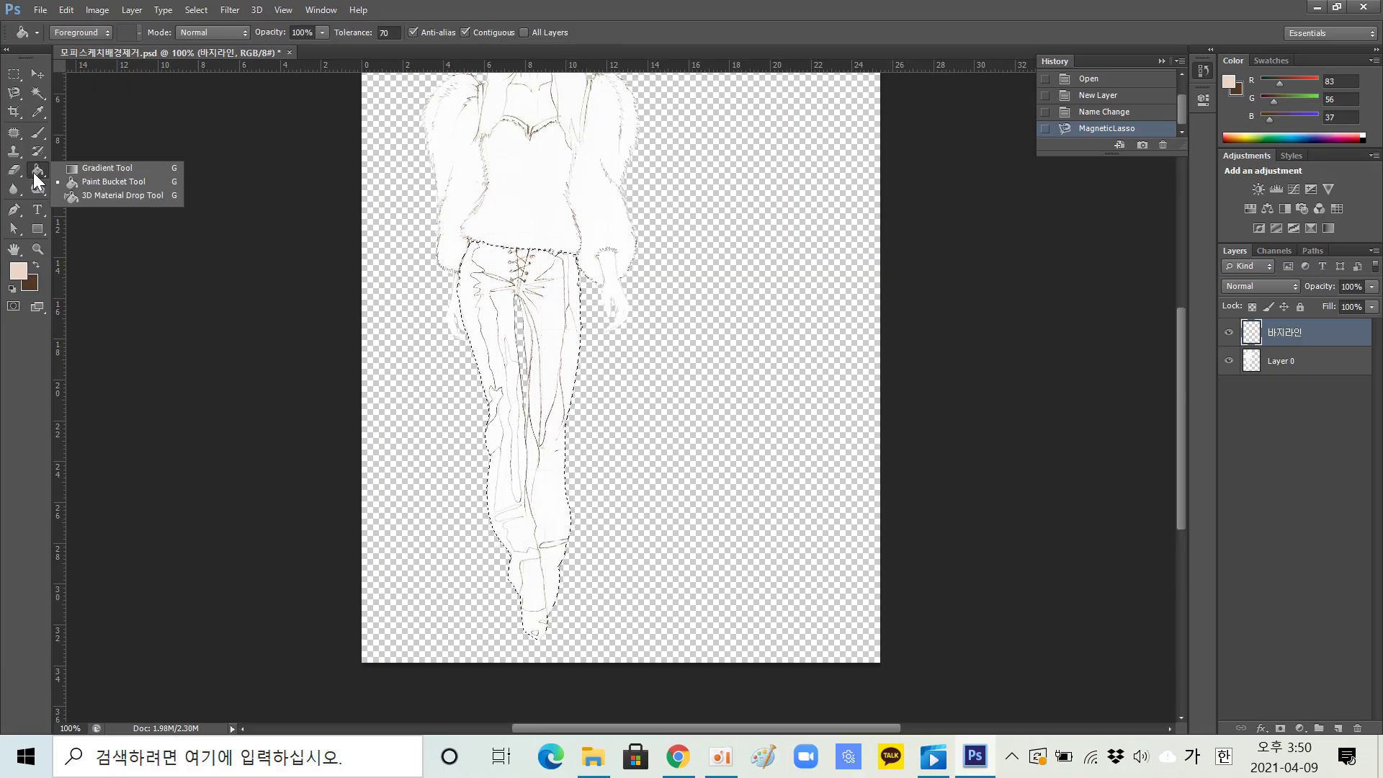
{"action": "left_click", "coordinate": [101, 182]}
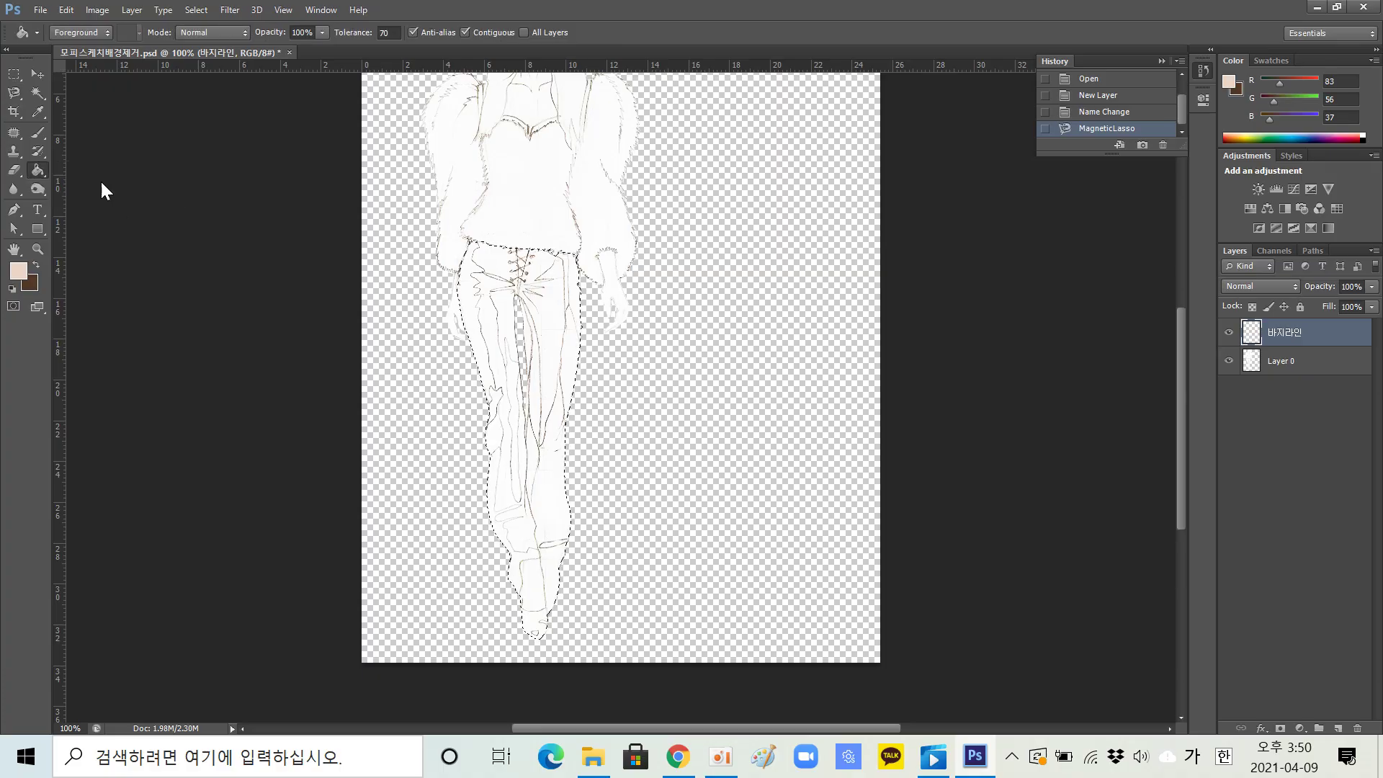
{"action": "left_click", "coordinate": [491, 298]}
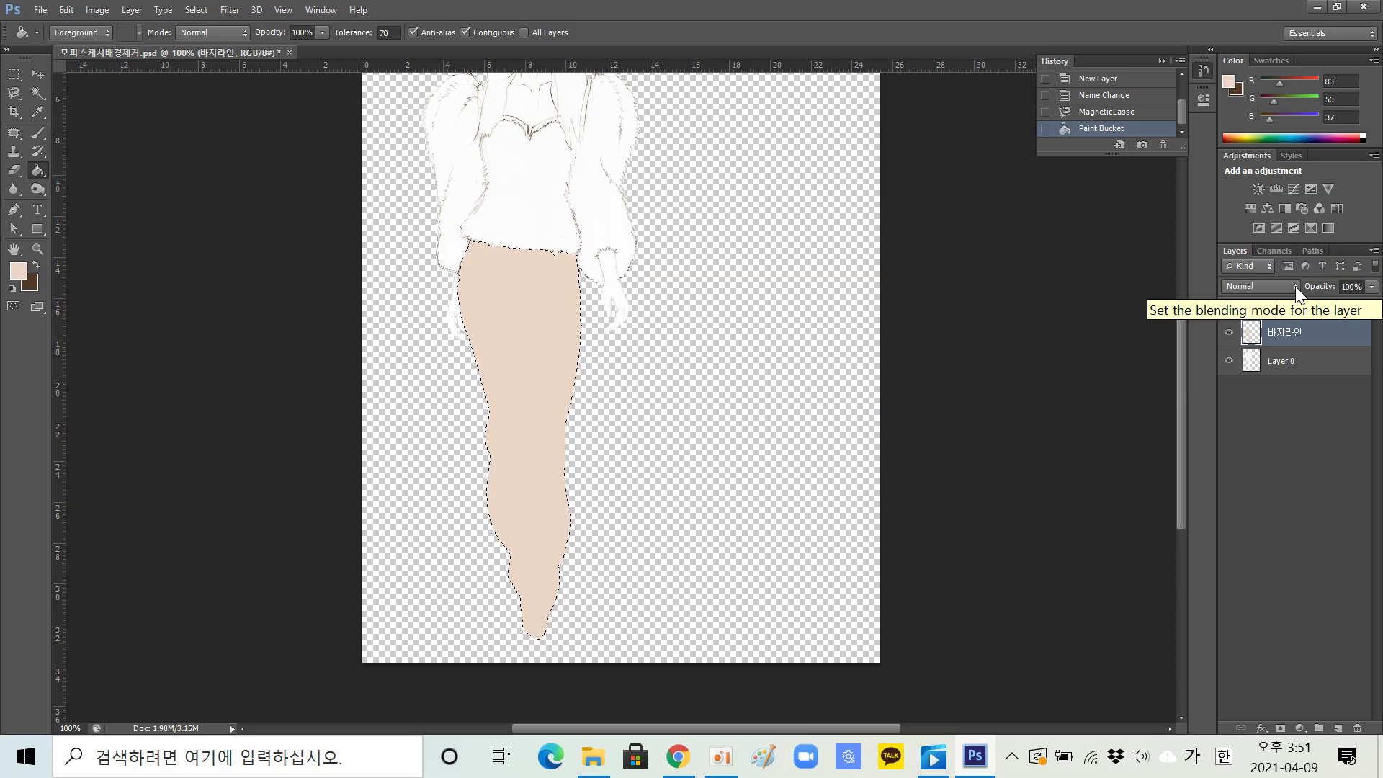
Step: Lower the 바지라인 layer's opacity to 73%, keeping its blending mode at Normal
{"action": "left_click", "coordinate": [1372, 286]}
{"action": "left_click_drag", "start_coordinate": [1370, 303], "coordinate": [1351, 303]}
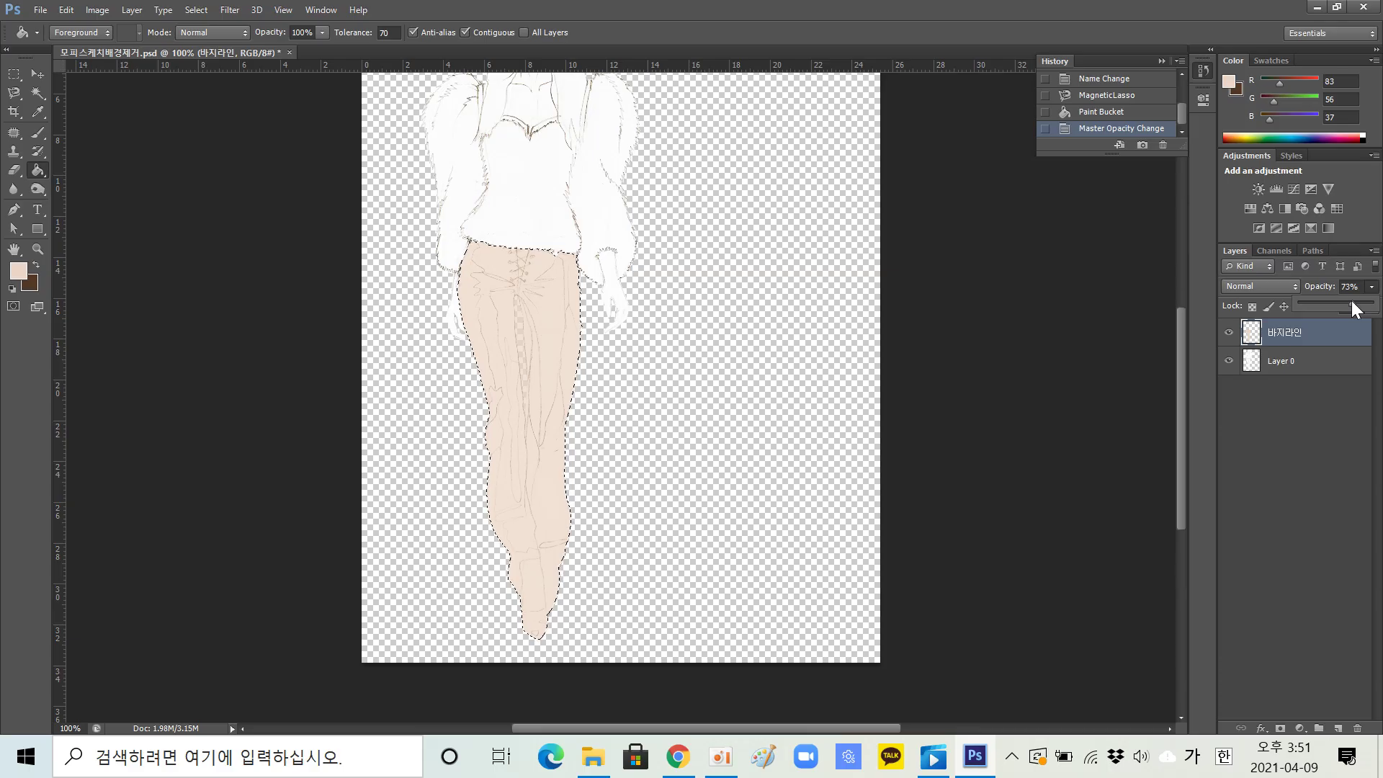
{"action": "left_click", "coordinate": [1291, 285]}
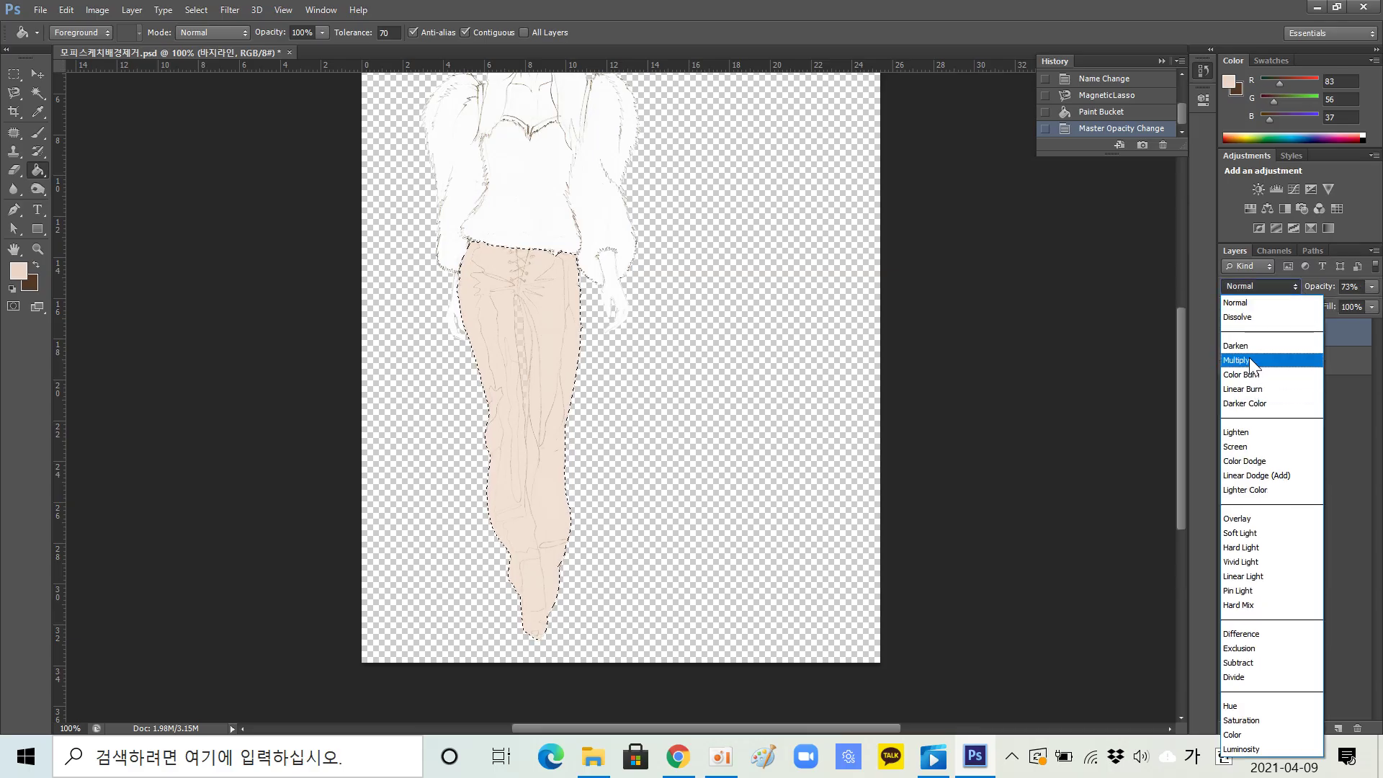
{"action": "left_click", "coordinate": [1373, 292]}
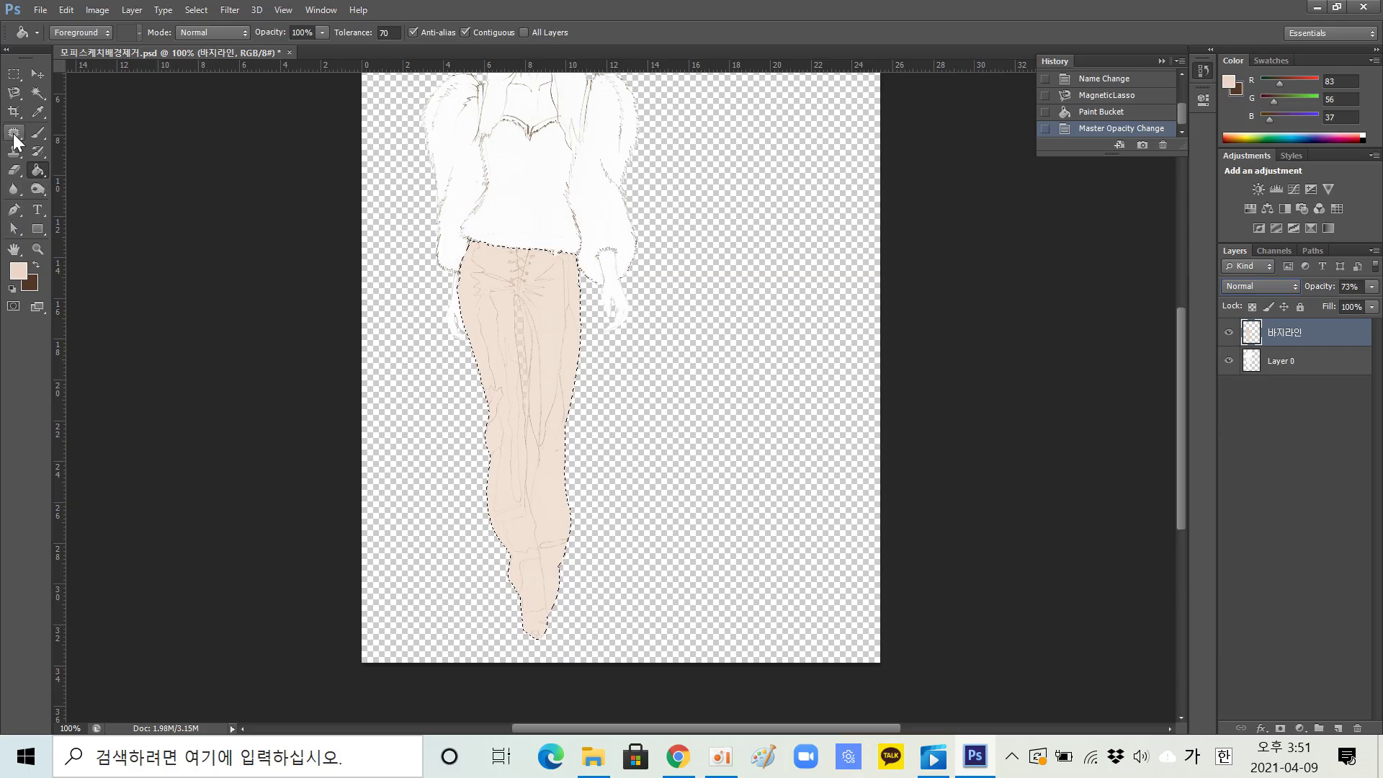
Step: Deselect the trousers, then select the narrow gap between the legs with the Magnetic Lasso and clear its beige fill
{"action": "left_click", "coordinate": [14, 93]}
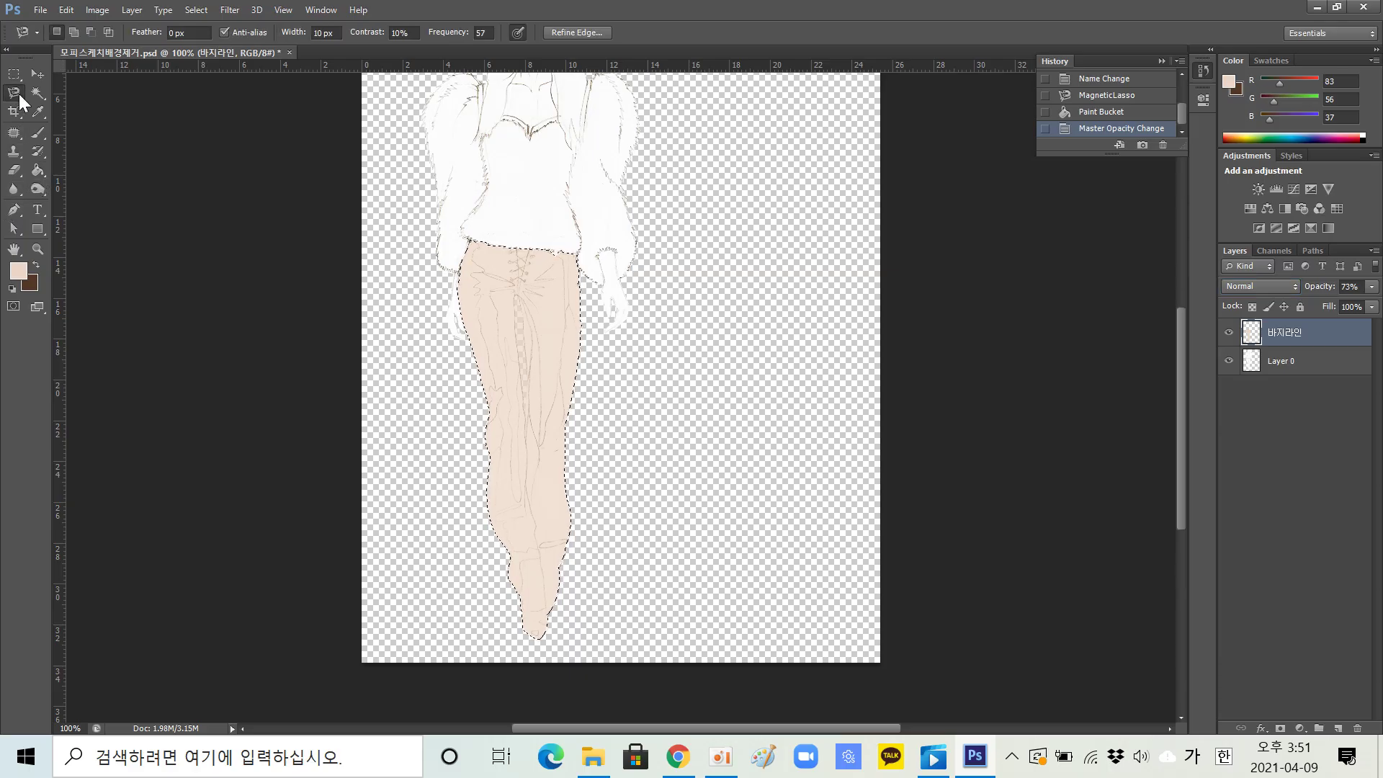
{"action": "left_click", "coordinate": [19, 96]}
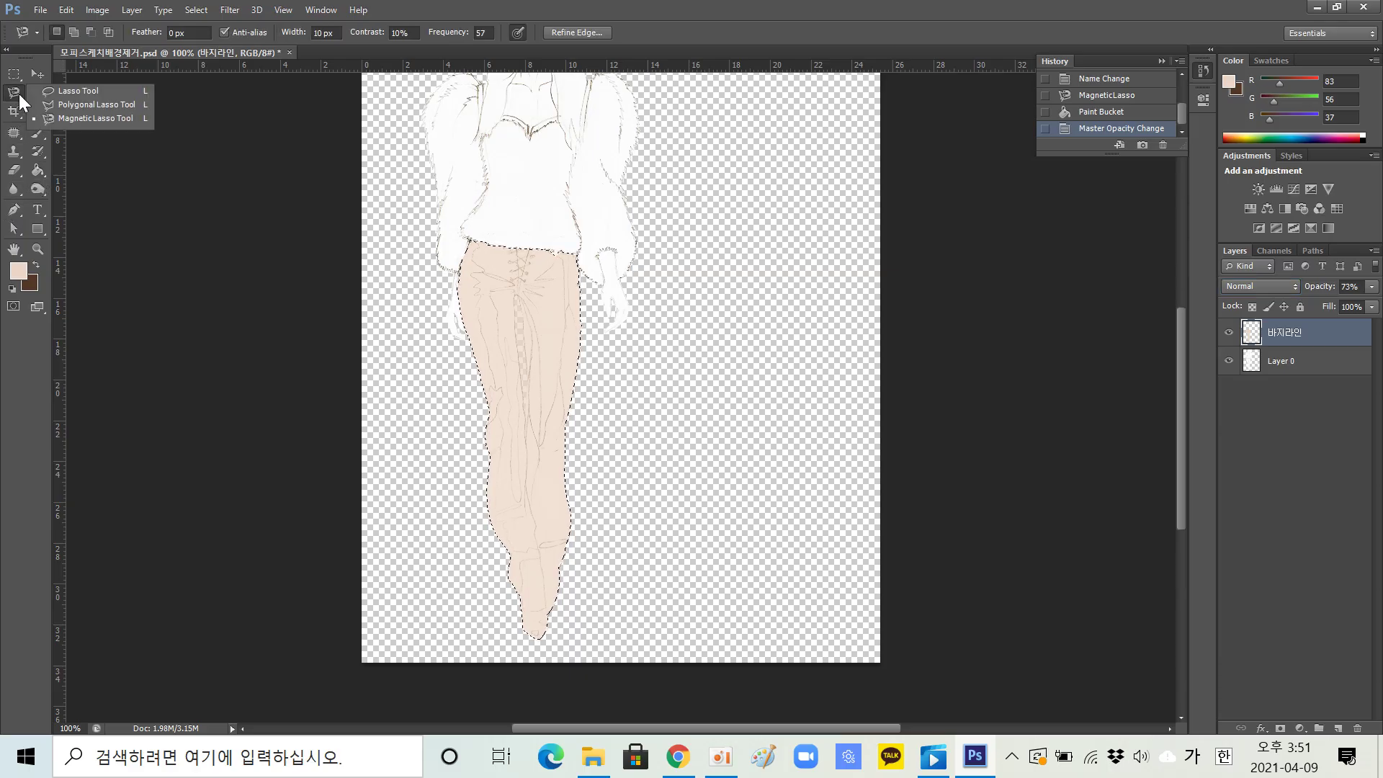
{"action": "left_click", "coordinate": [66, 118]}
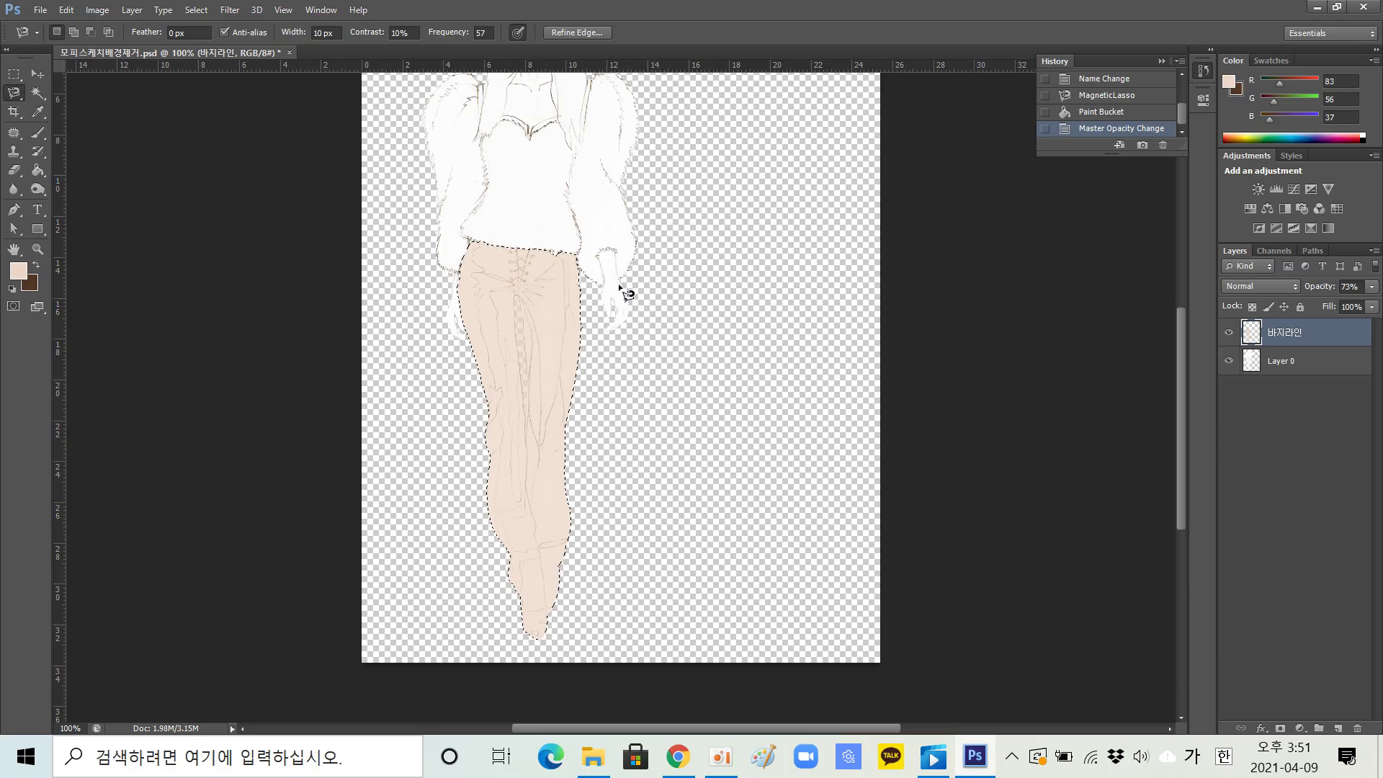
{"action": "key", "text": "ctrl+d"}
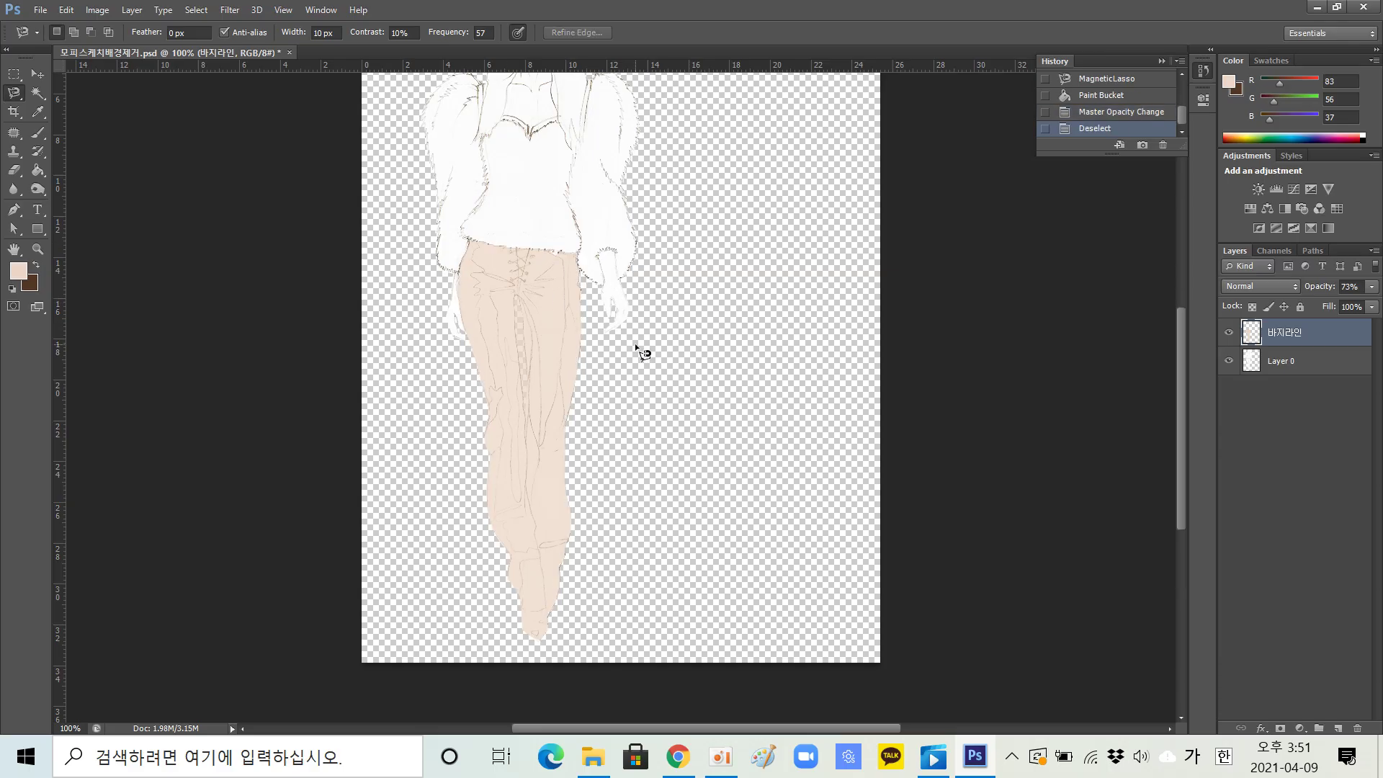
{"action": "left_click", "coordinate": [514, 292]}
{"action": "left_click", "coordinate": [527, 433]}
{"action": "left_click", "coordinate": [516, 294]}
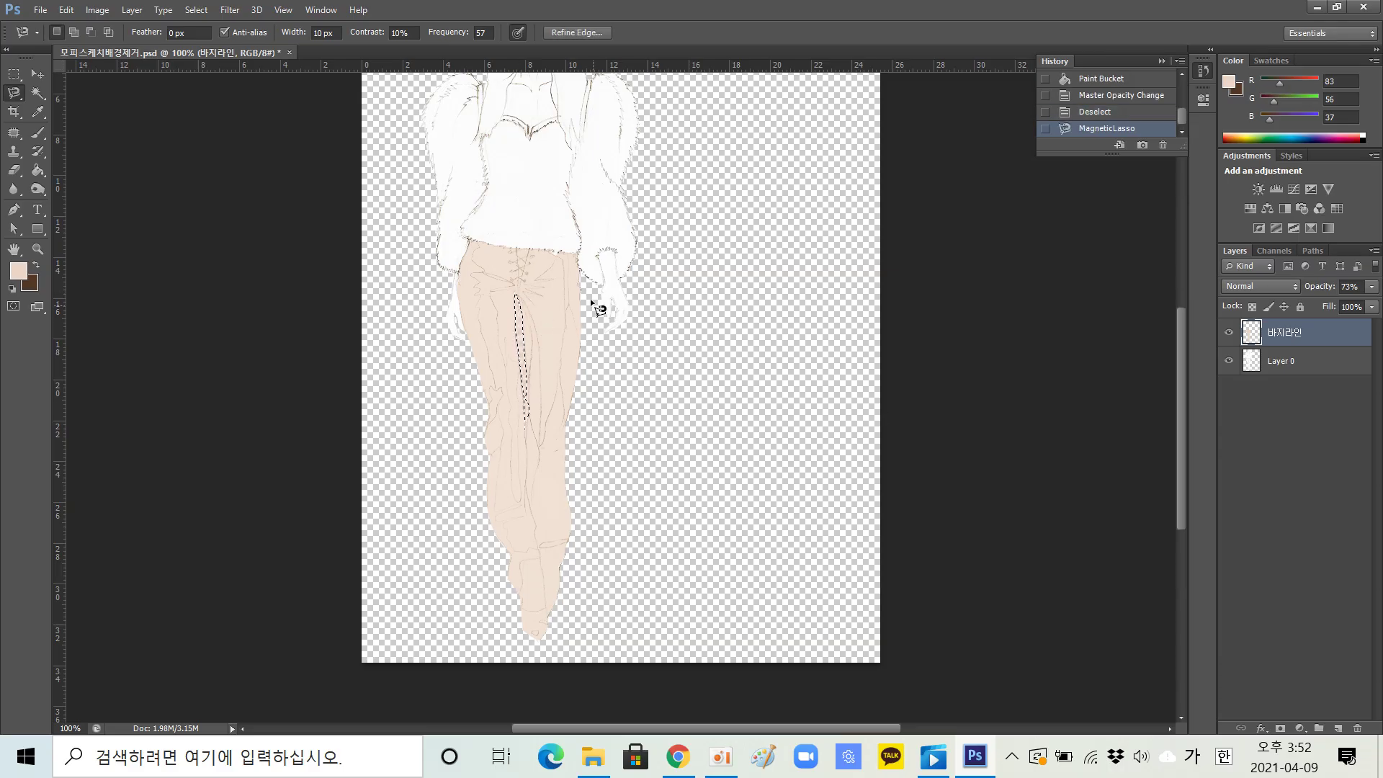
{"action": "key", "text": "Delete"}
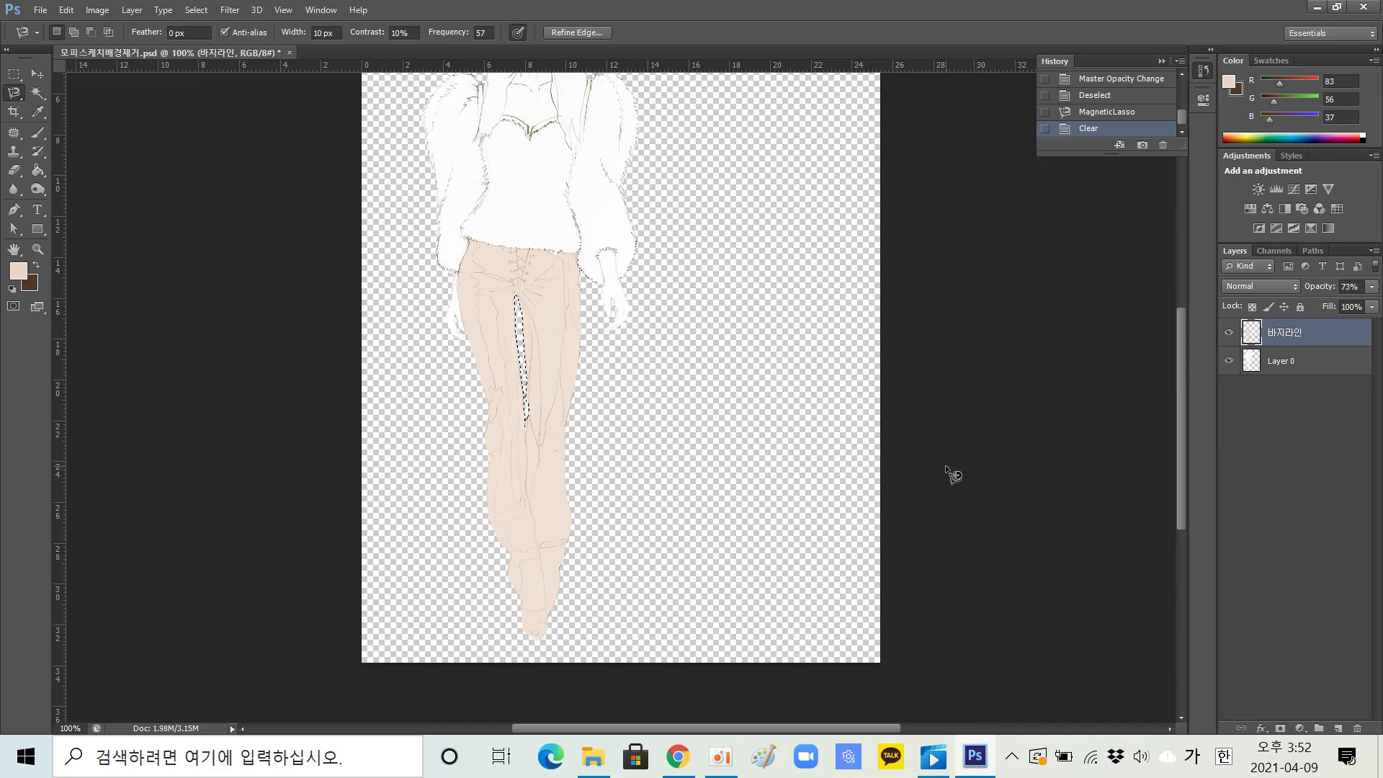
{"action": "key", "text": "ctrl+d"}
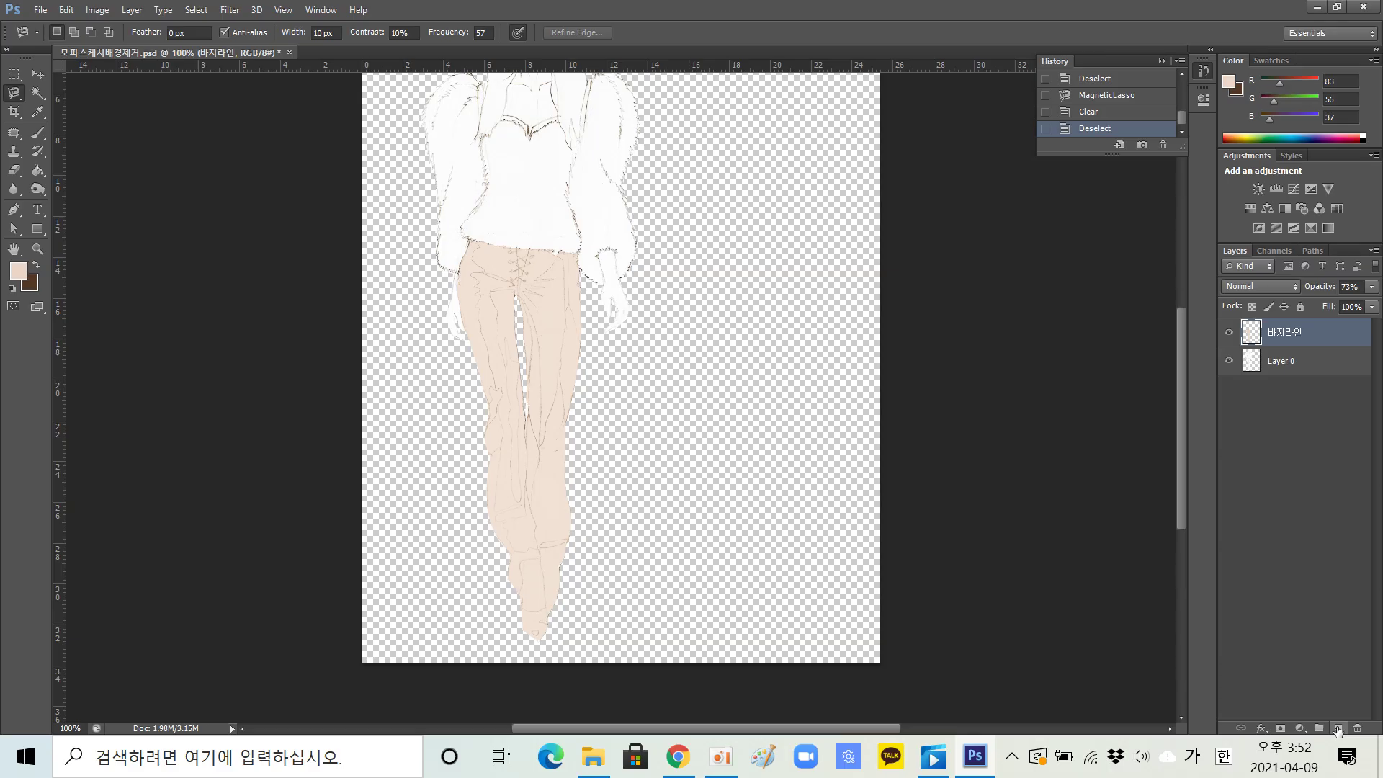
Step: Add another new layer above 바지라인 and name it 새틴바지
{"action": "left_click", "coordinate": [1338, 729]}
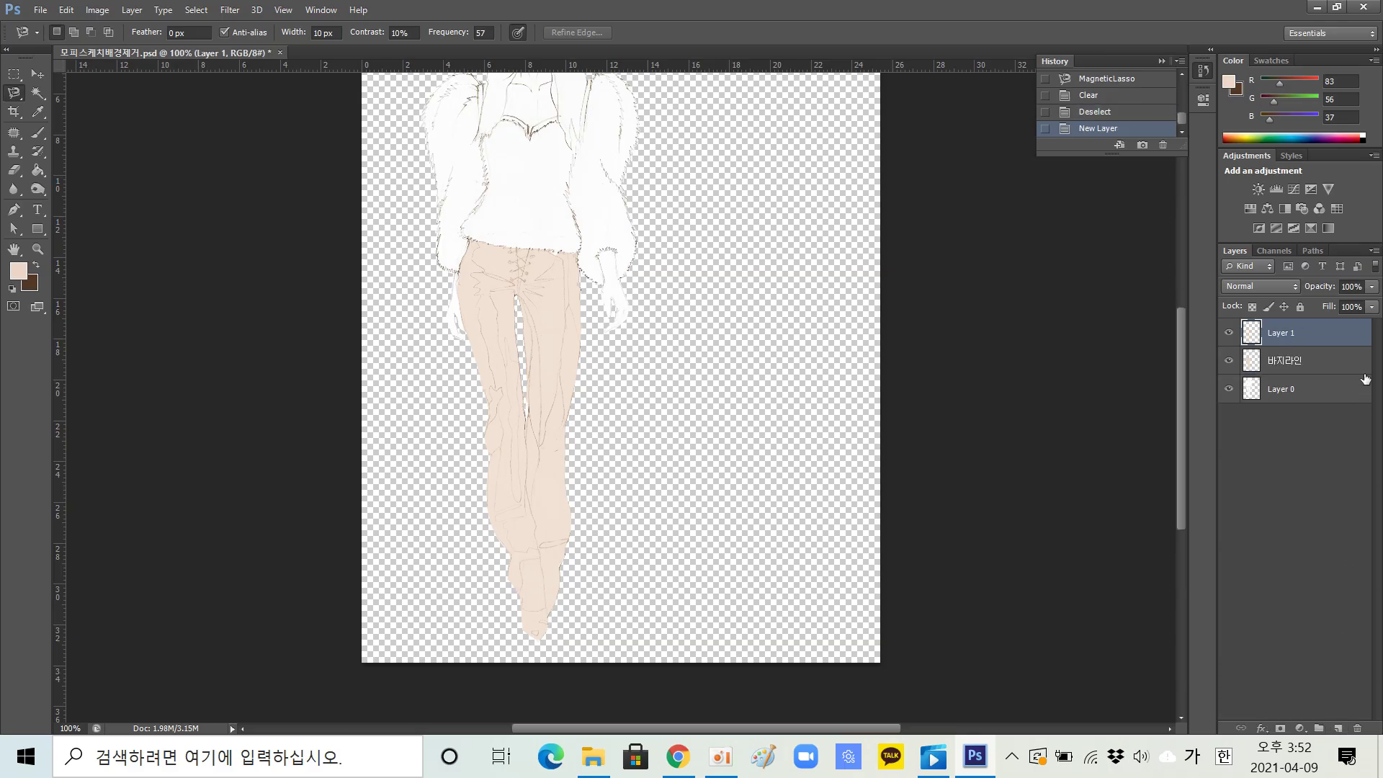
{"action": "double_click", "coordinate": [1298, 335]}
{"action": "key", "text": "Hangul"}
{"action": "type", "text": "to"}
{"action": "key", "text": "BackSpace"}
{"action": "key", "text": "BackSpace"}
{"action": "key", "text": "Hangul"}
{"action": "type", "text": "새틴바지"}
{"action": "key", "text": "Return"}
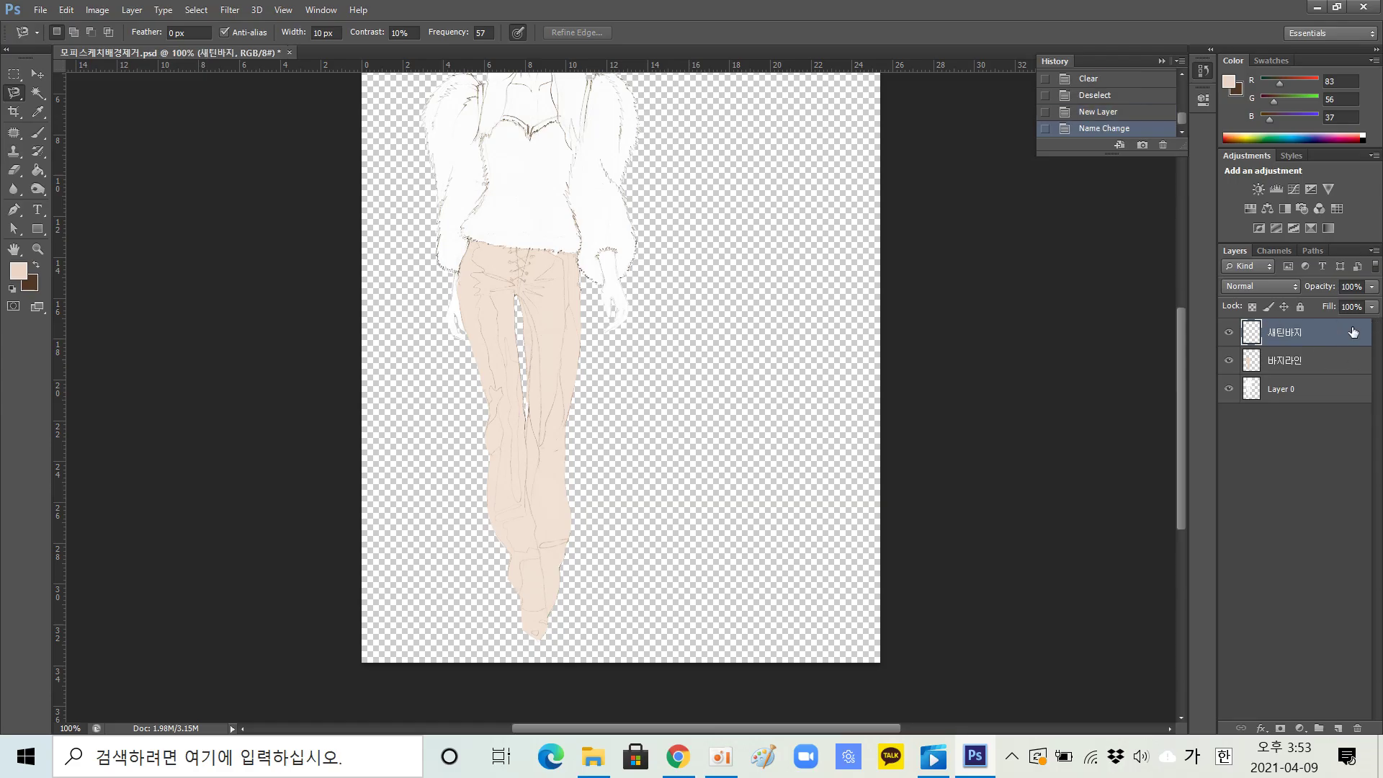
Step: Hide the 바지라인 layer, make 새틴바지 the active layer, and load the trousers shape of 바지라인 as a selection
{"action": "left_click", "coordinate": [1317, 367]}
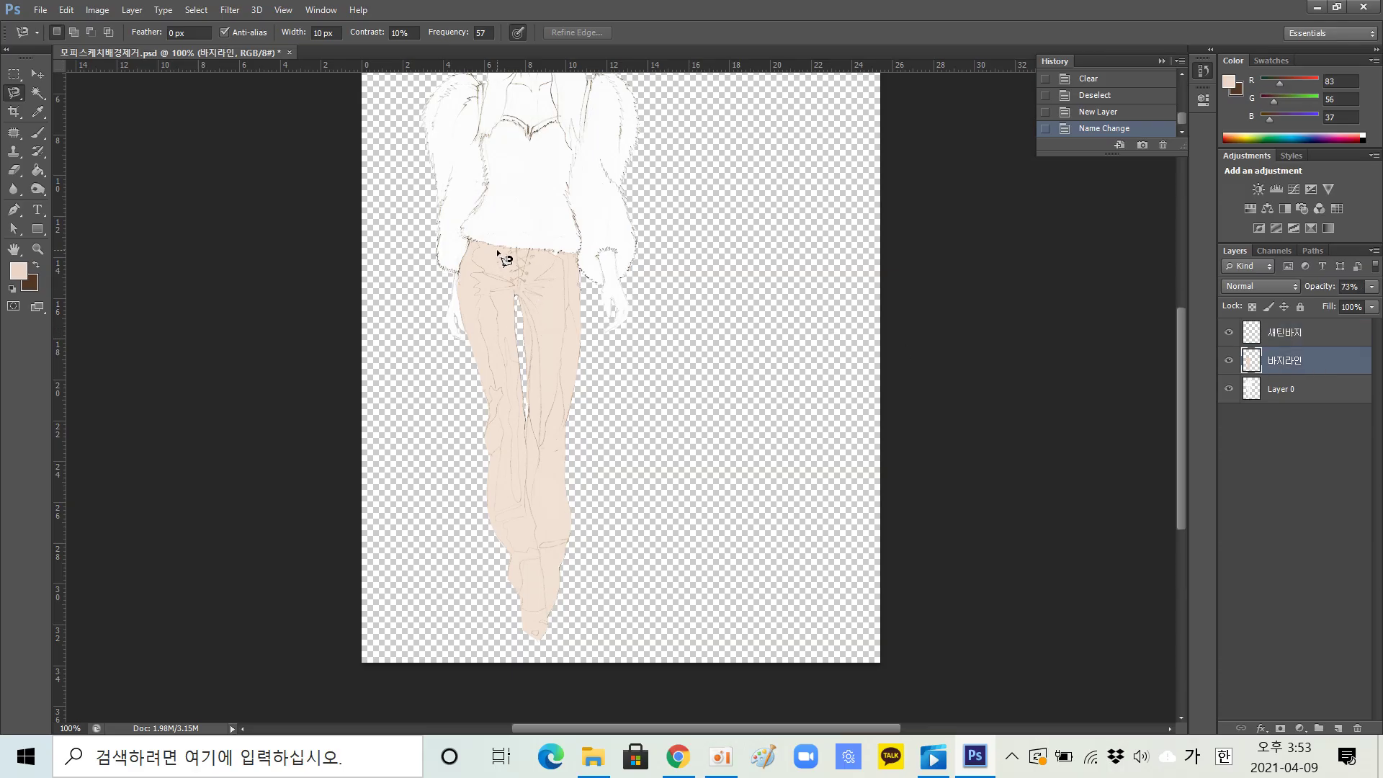
{"action": "left_click", "coordinate": [1228, 361]}
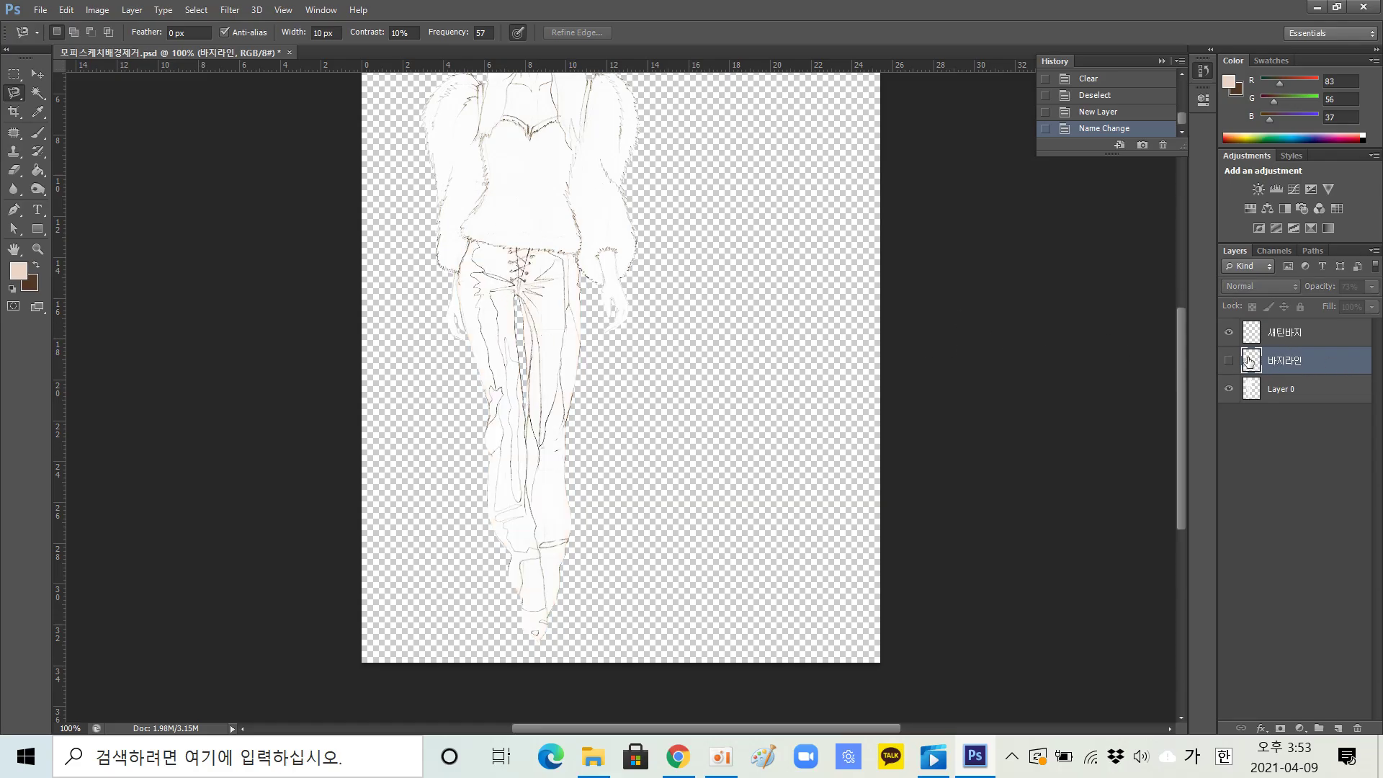
{"action": "left_click", "coordinate": [1316, 332]}
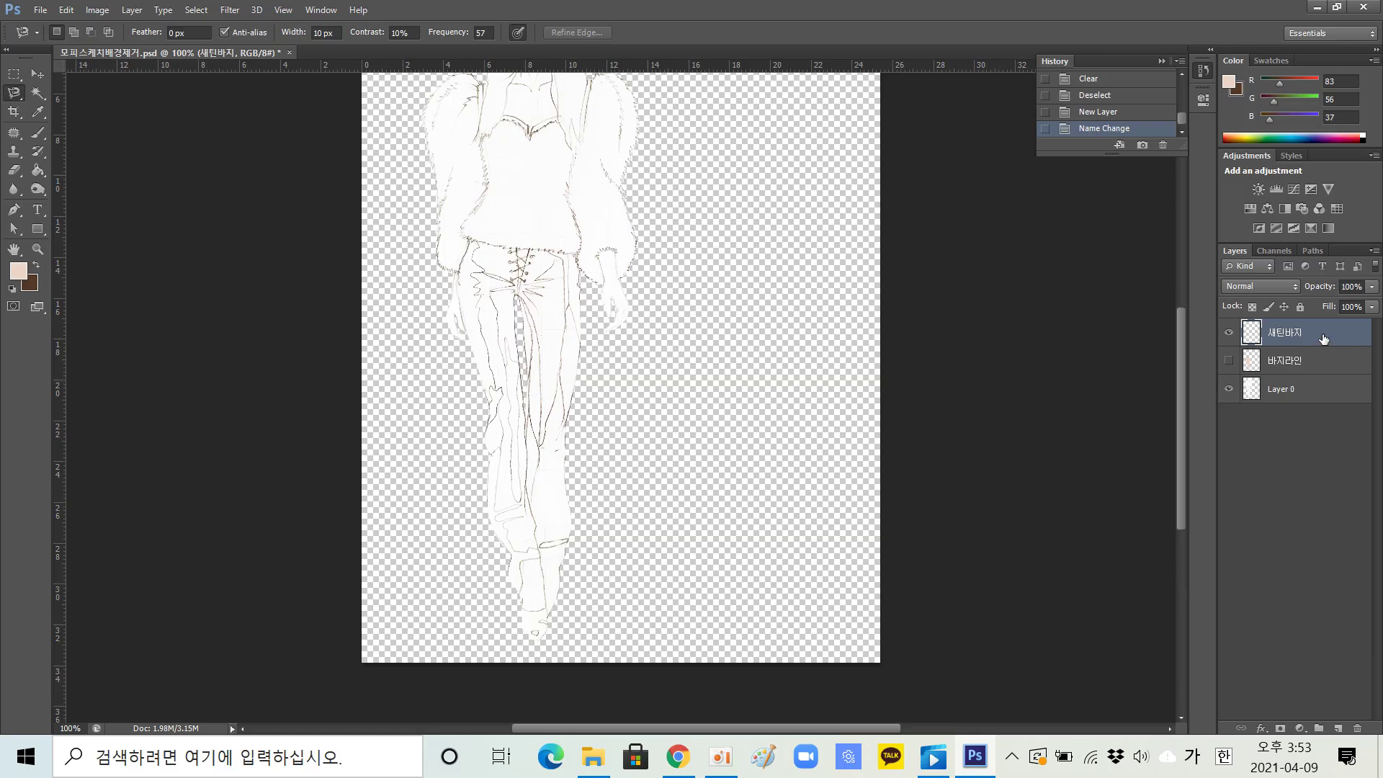
{"action": "left_click_drag", "start_coordinate": [1324, 338], "coordinate": [1249, 364]}
{"action": "left_click", "coordinate": [1251, 368], "text": "ctrl"}
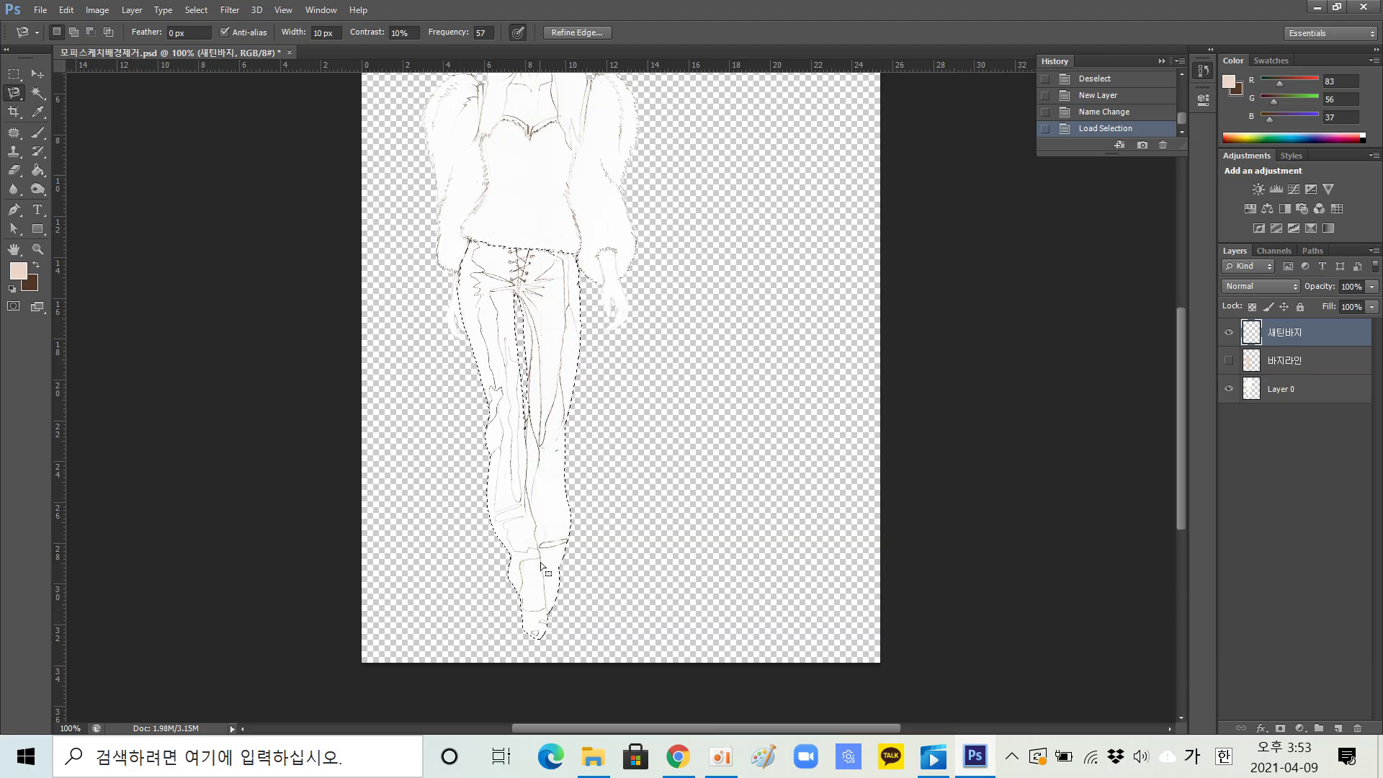
Step: Set the foreground color to olive green #535f29
{"action": "left_click", "coordinate": [20, 275]}
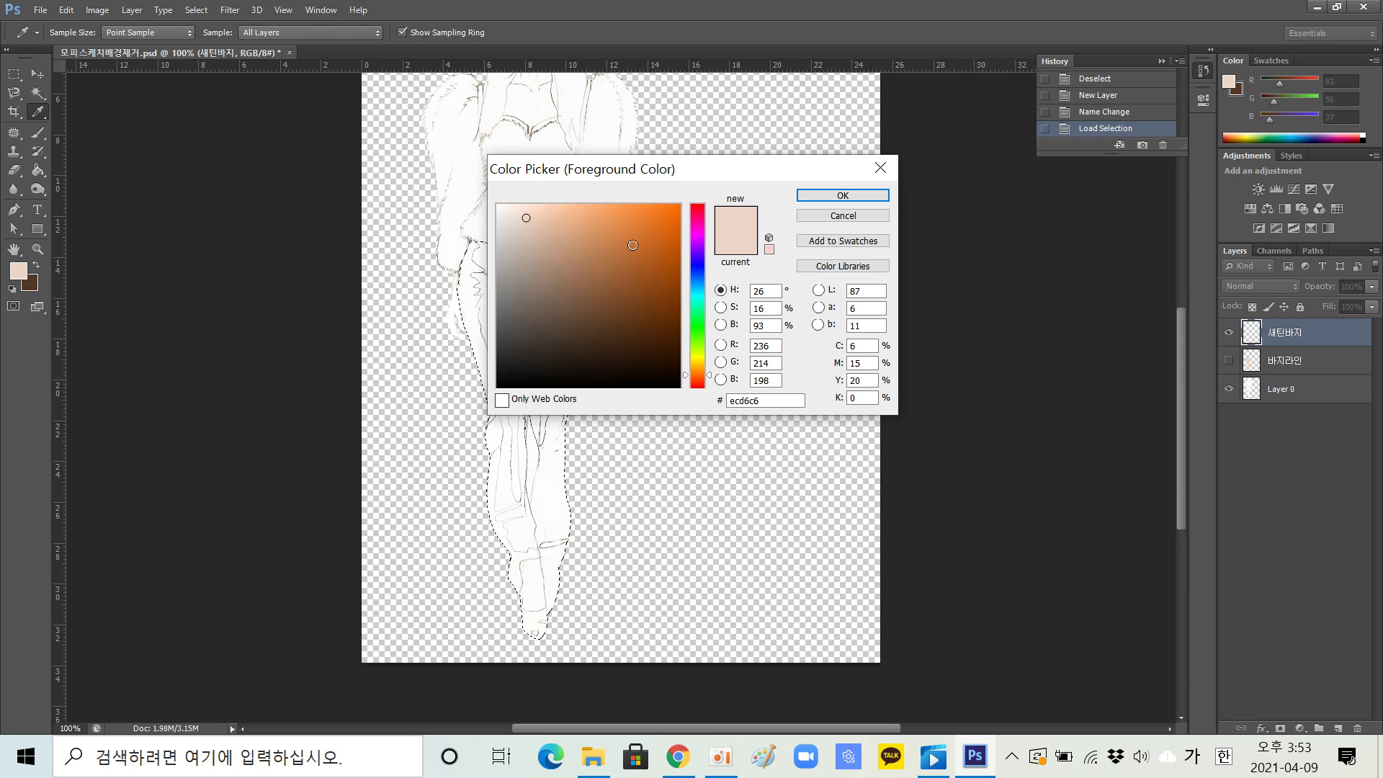
{"action": "left_click", "coordinate": [698, 284]}
{"action": "left_click", "coordinate": [697, 300]}
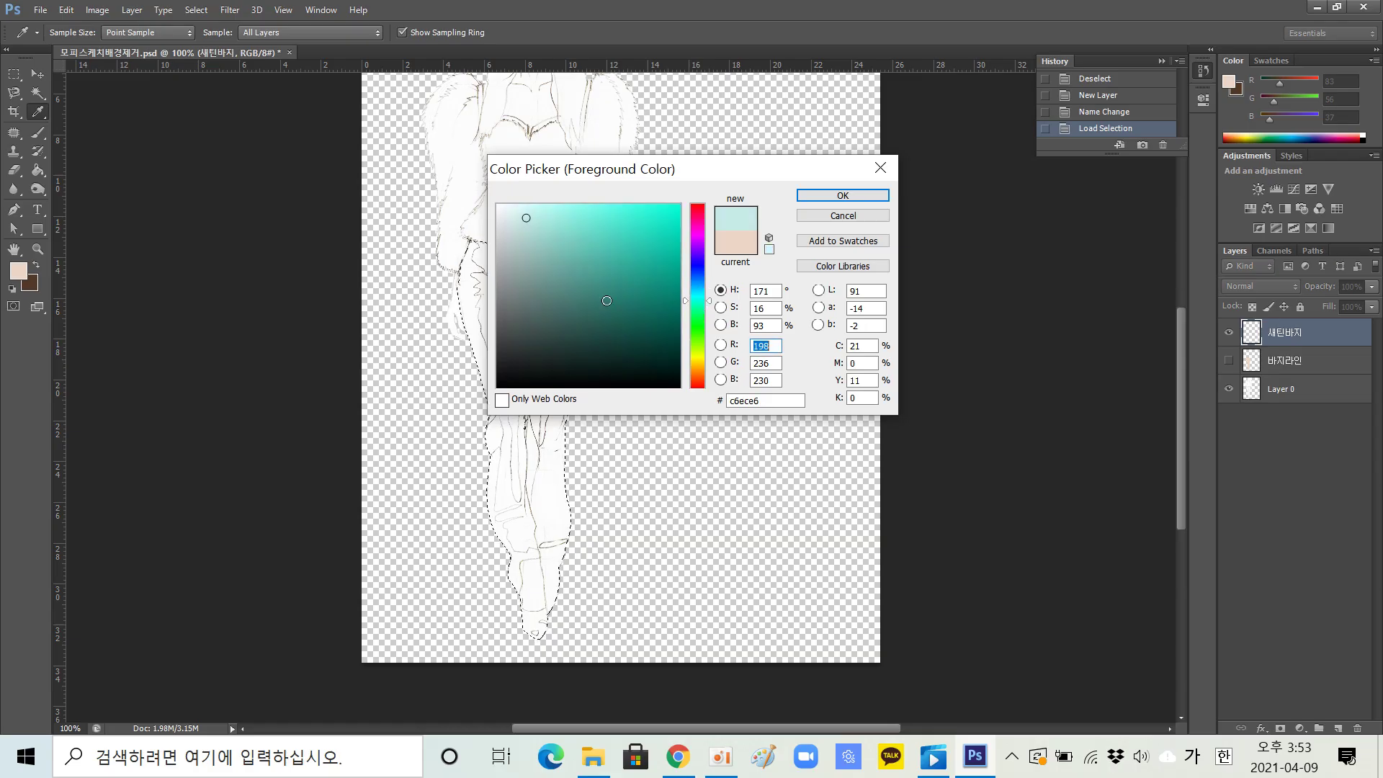
{"action": "left_click", "coordinate": [574, 296]}
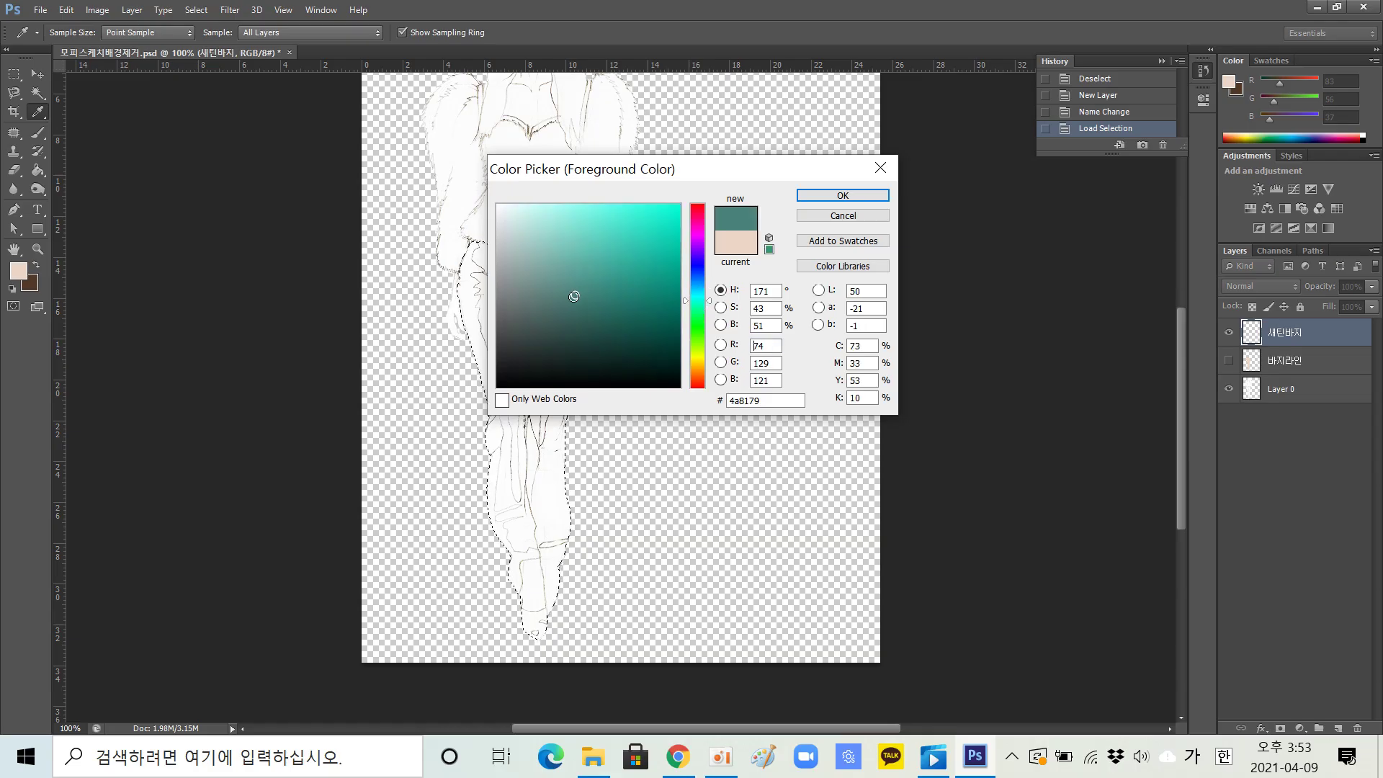
{"action": "left_click", "coordinate": [698, 316]}
{"action": "left_click", "coordinate": [601, 319]}
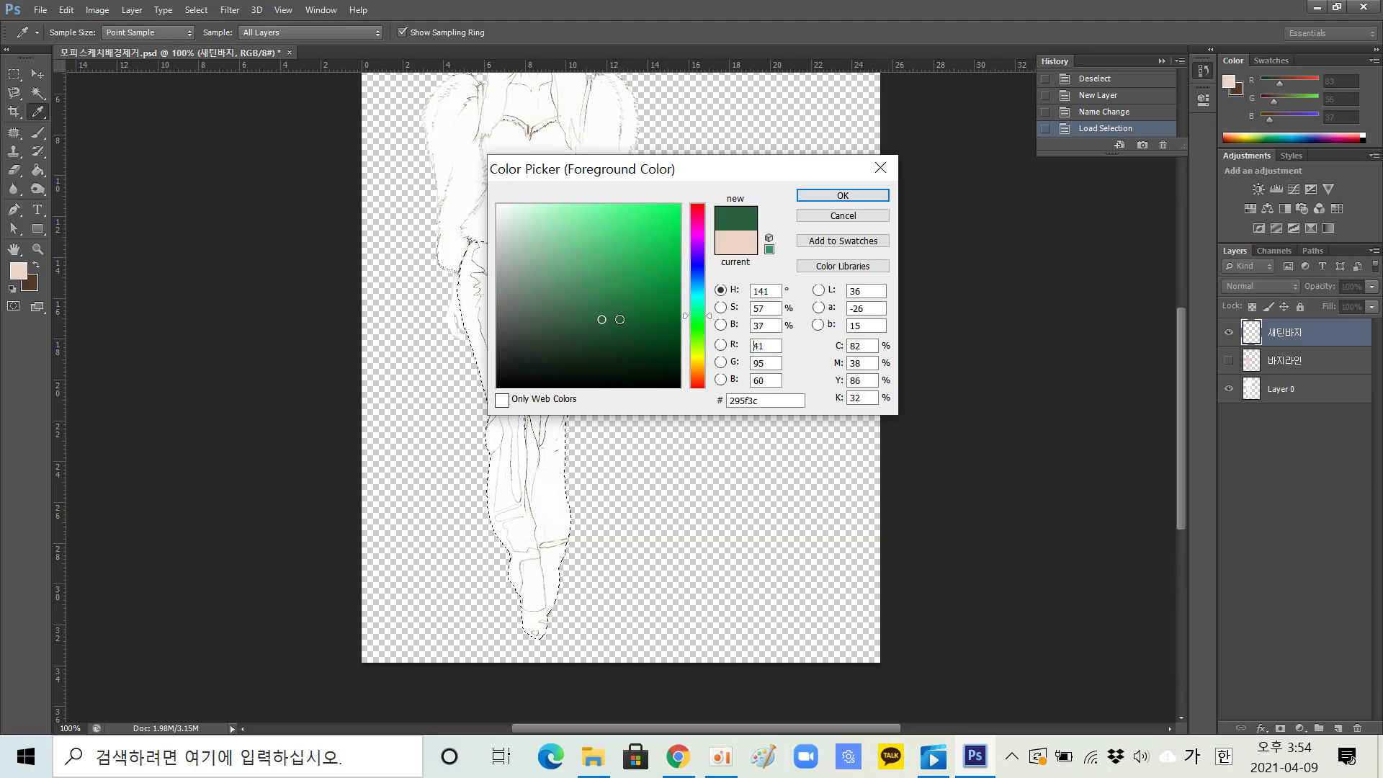
{"action": "left_click", "coordinate": [697, 339]}
{"action": "left_click", "coordinate": [697, 350]}
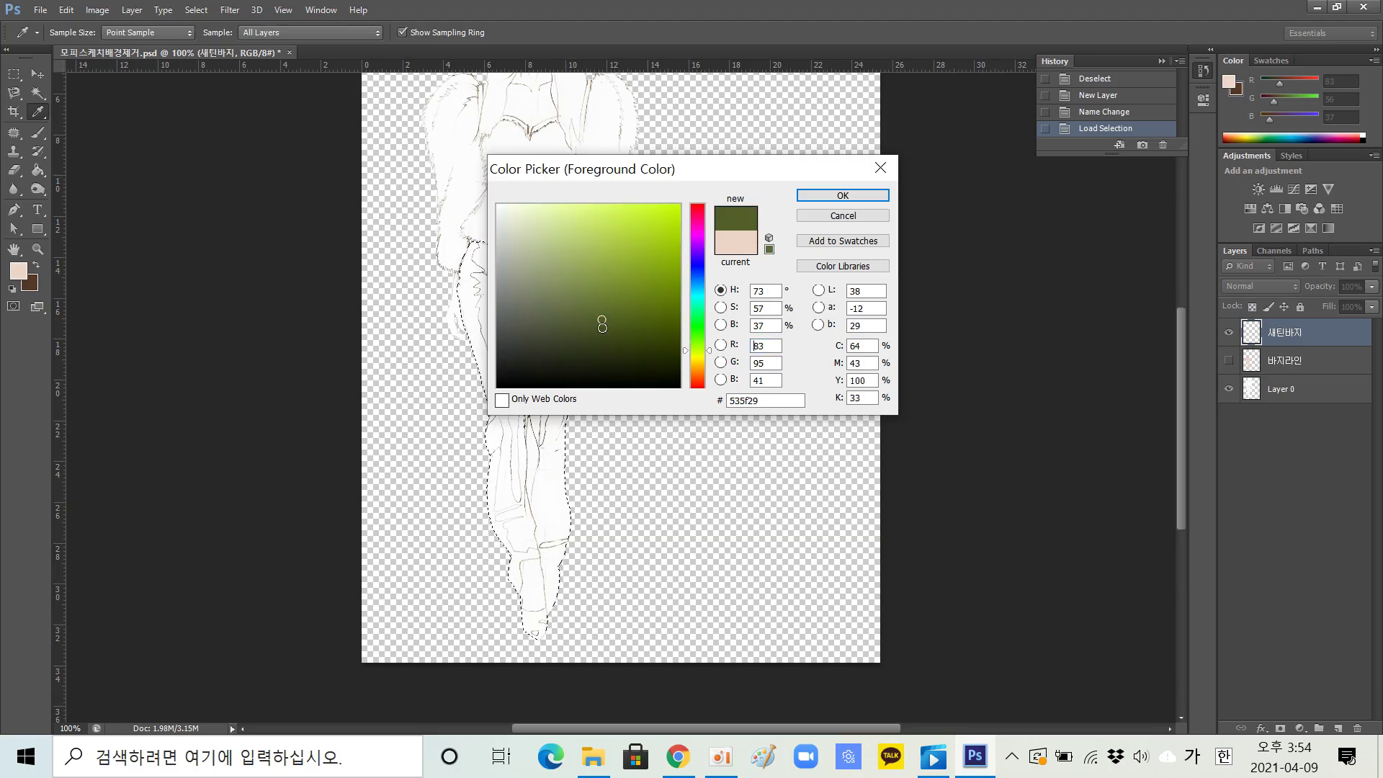
{"action": "left_click", "coordinate": [841, 199]}
Step: Fill the trousers selection on the 새틴바지 layer with the olive foreground color using the Paint Bucket
{"action": "key", "text": "l"}
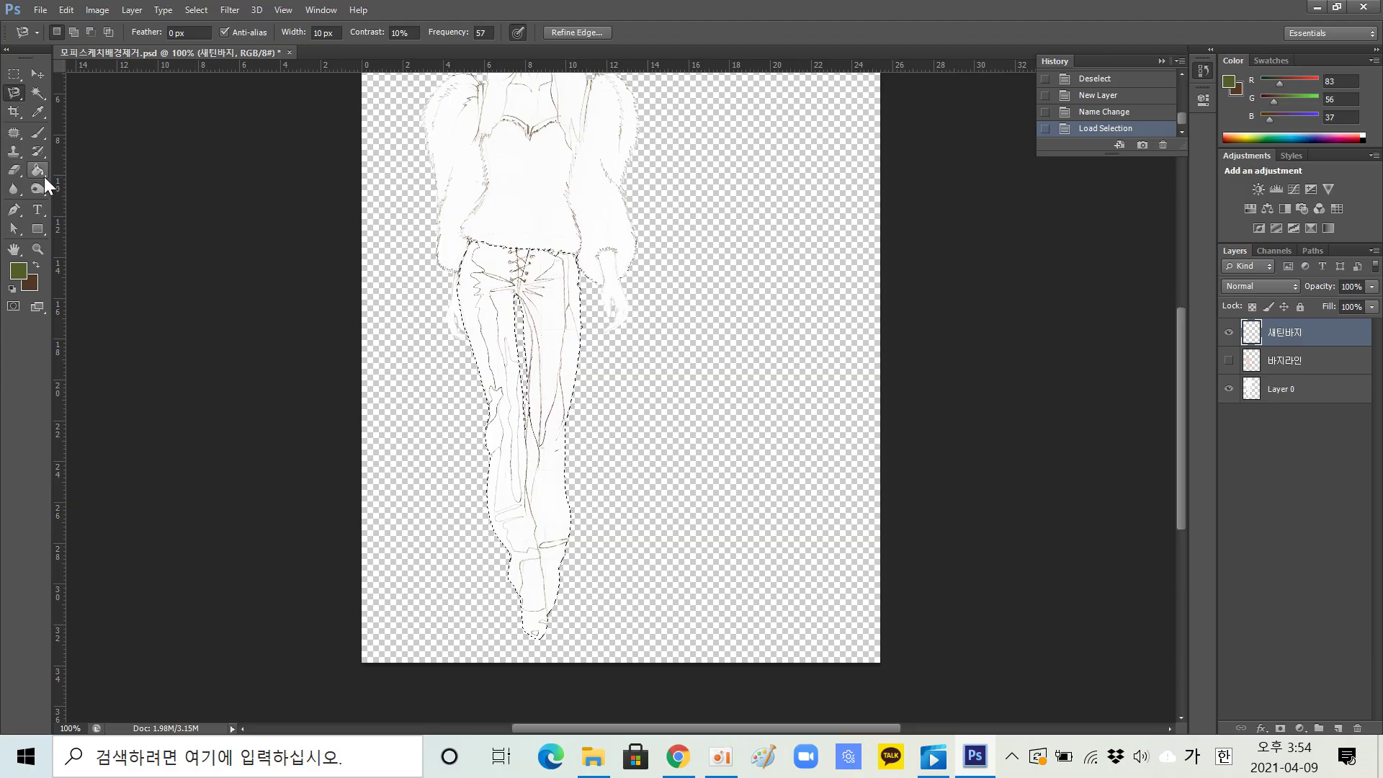
{"action": "left_click", "coordinate": [41, 174]}
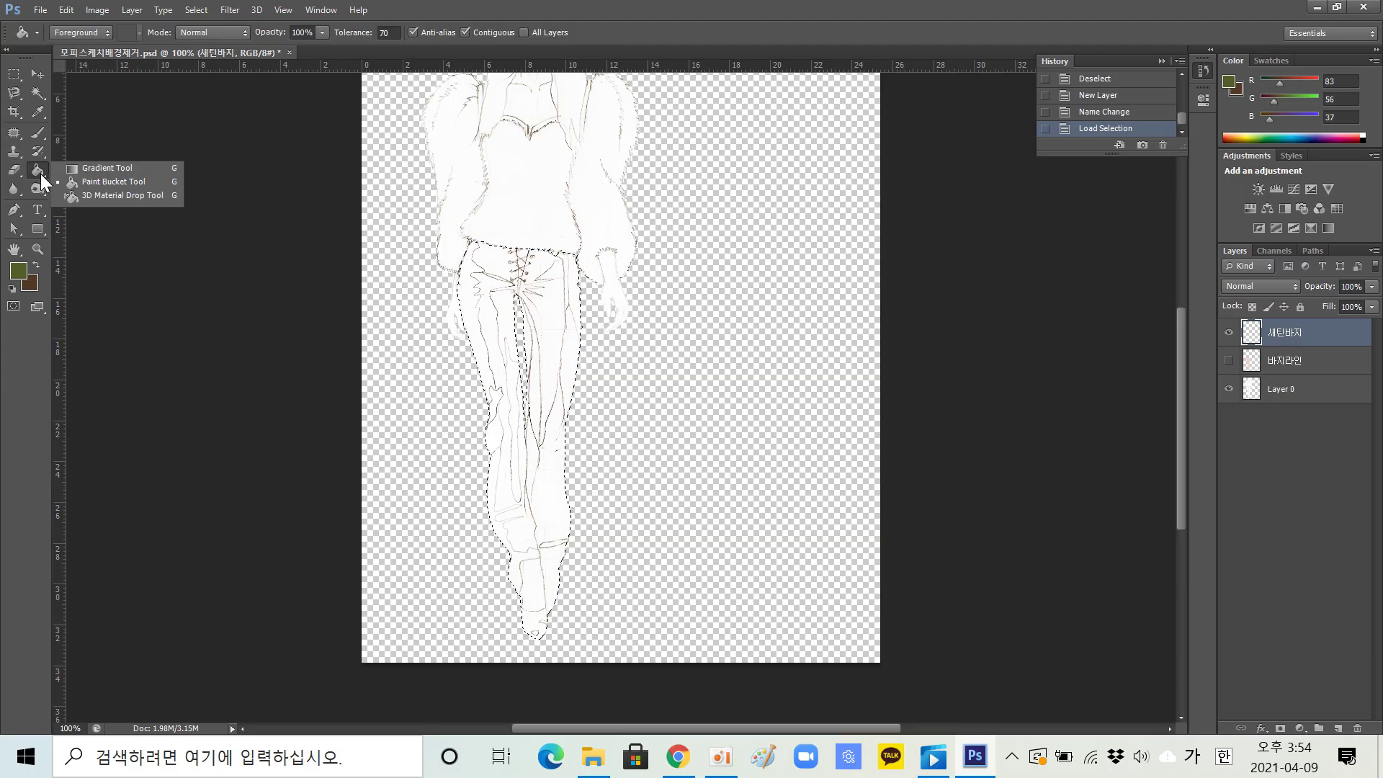
{"action": "left_click", "coordinate": [119, 181]}
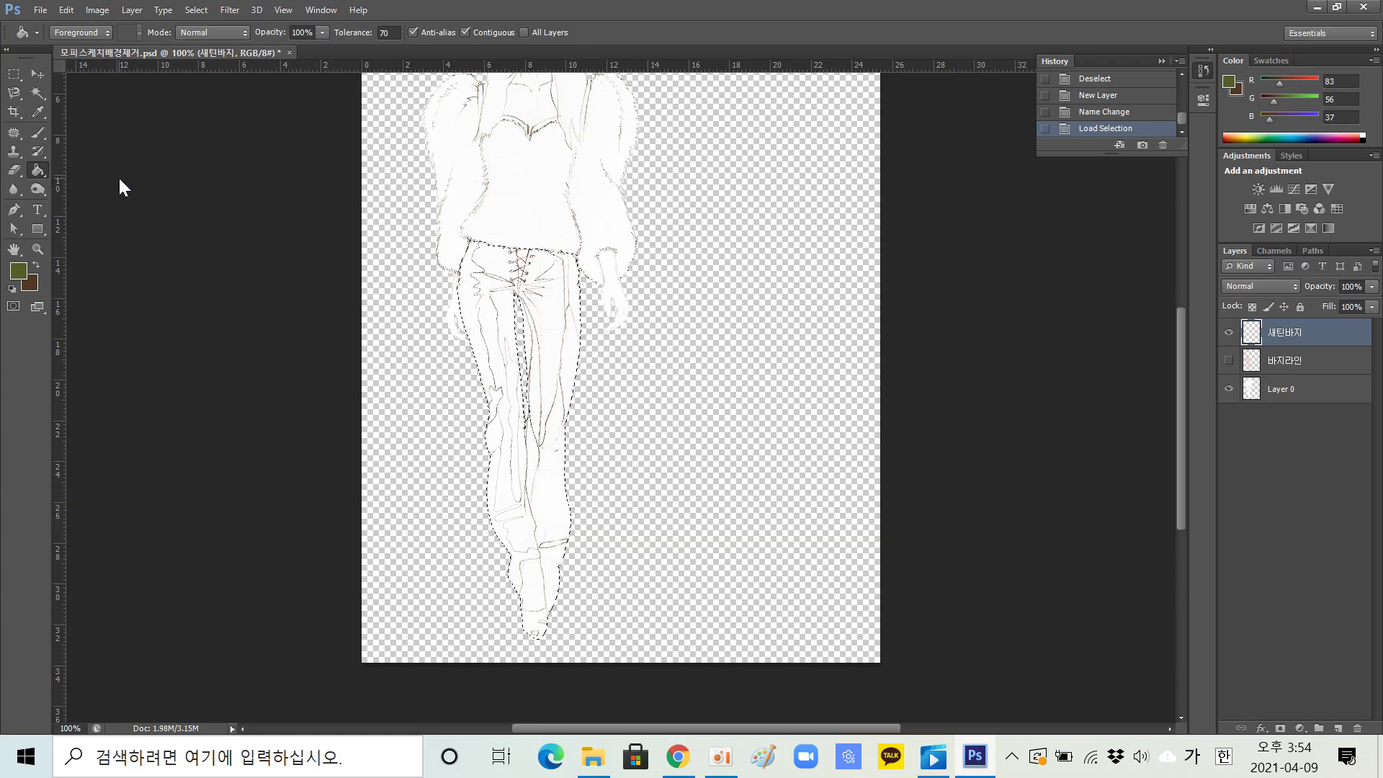
{"action": "left_click", "coordinate": [482, 288]}
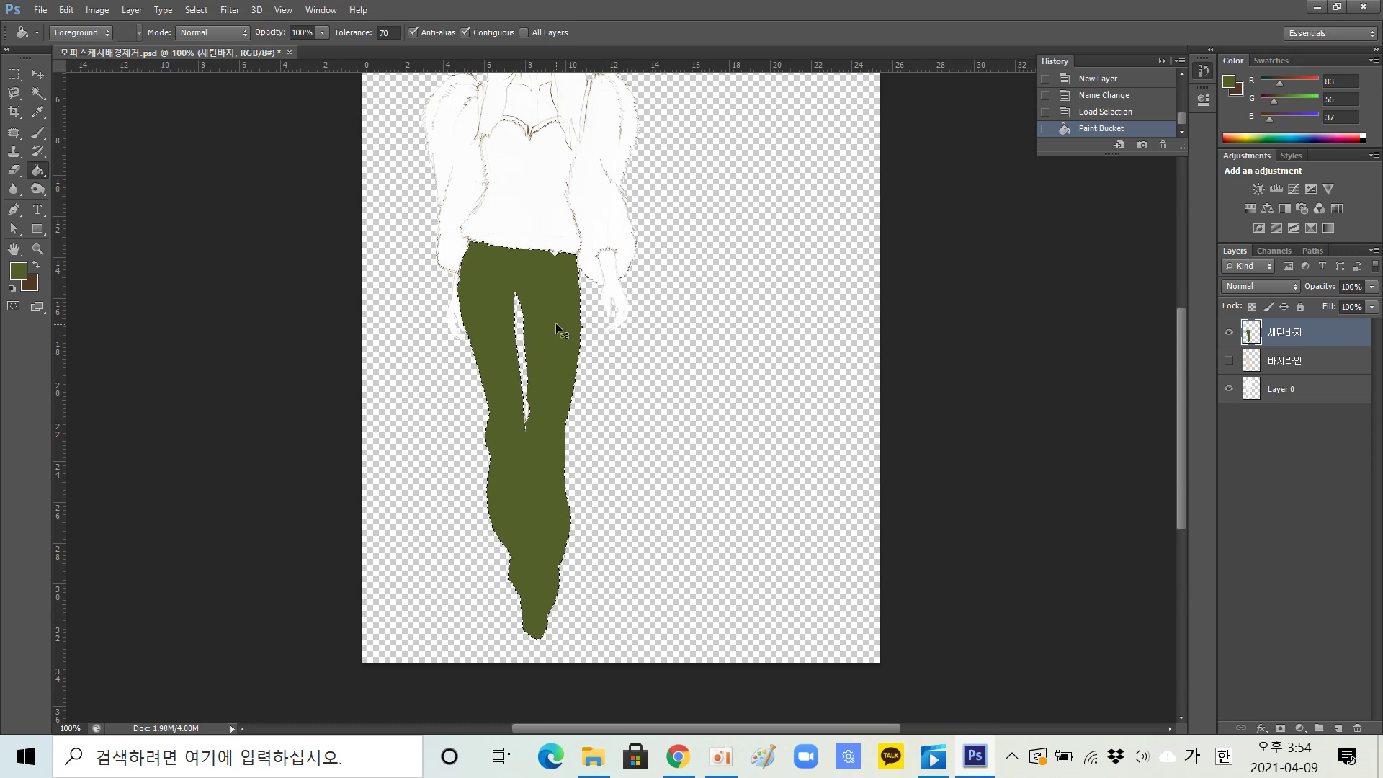
Step: Adjust the trousers fill with Hue/Saturation, setting Hue to -23 and Lightness to +5
{"action": "key", "text": "ctrl+u"}
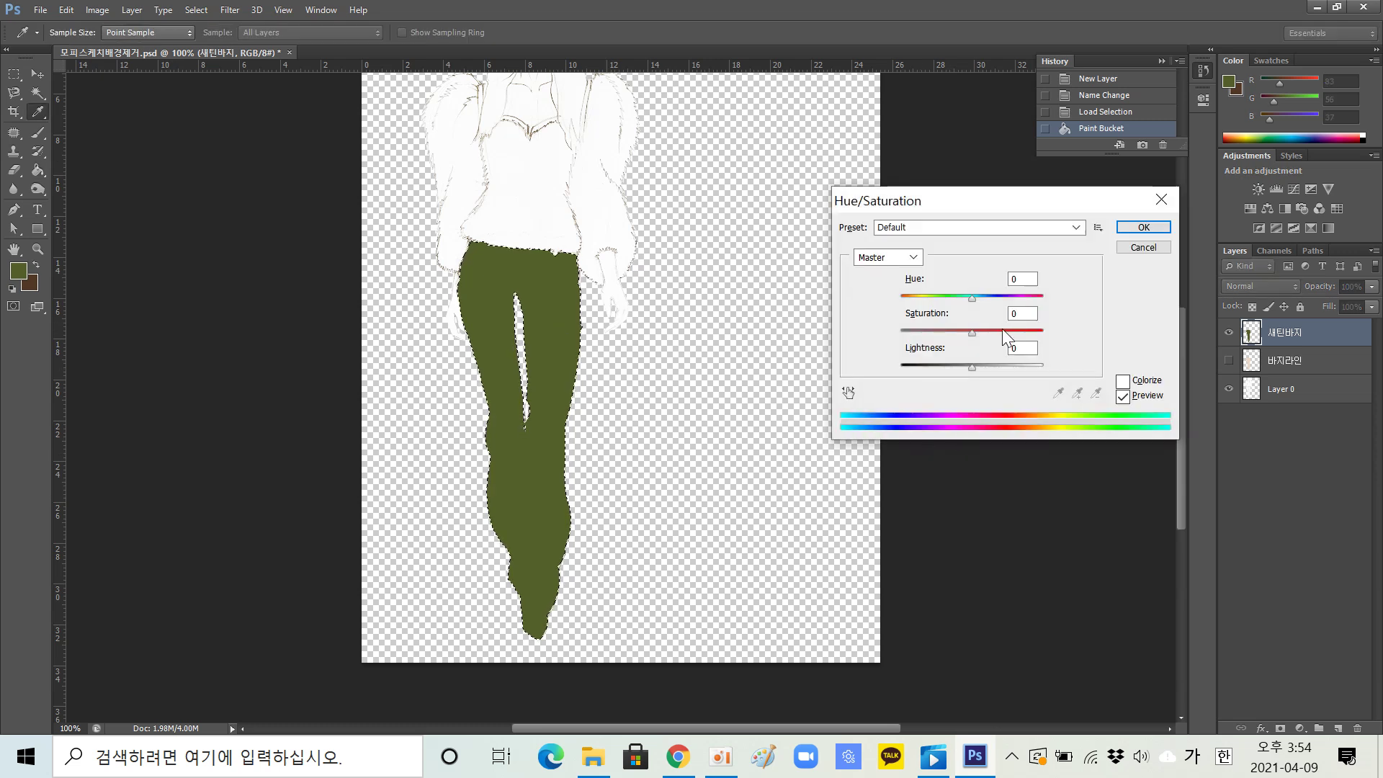
{"action": "mouse_move", "coordinate": [973, 303]}
{"action": "left_mouse_down"}
{"action": "mouse_move", "coordinate": [997, 301]}
{"action": "mouse_move", "coordinate": [938, 301]}
{"action": "mouse_move", "coordinate": [956, 314]}
{"action": "left_mouse_up"}
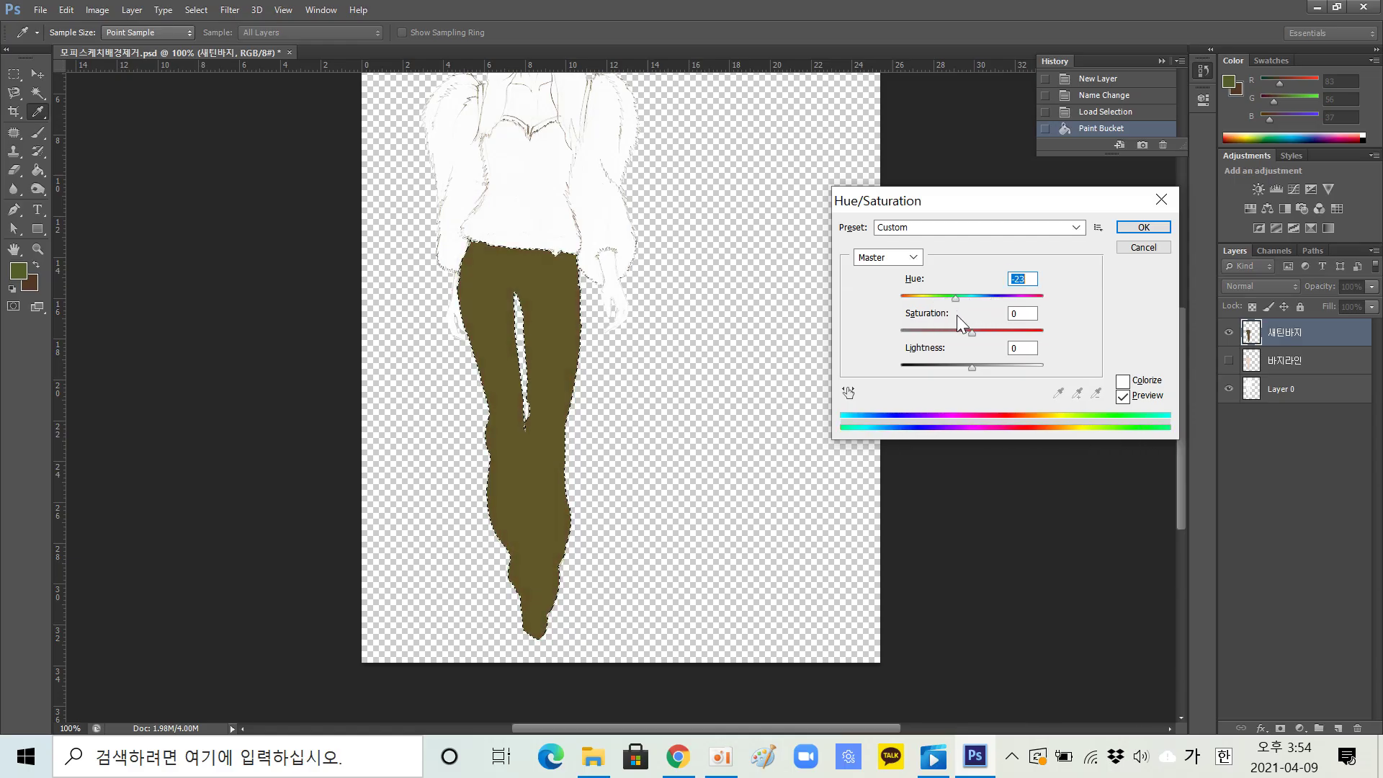
{"action": "left_click", "coordinate": [970, 333]}
{"action": "left_click_drag", "start_coordinate": [973, 366], "coordinate": [975, 366]}
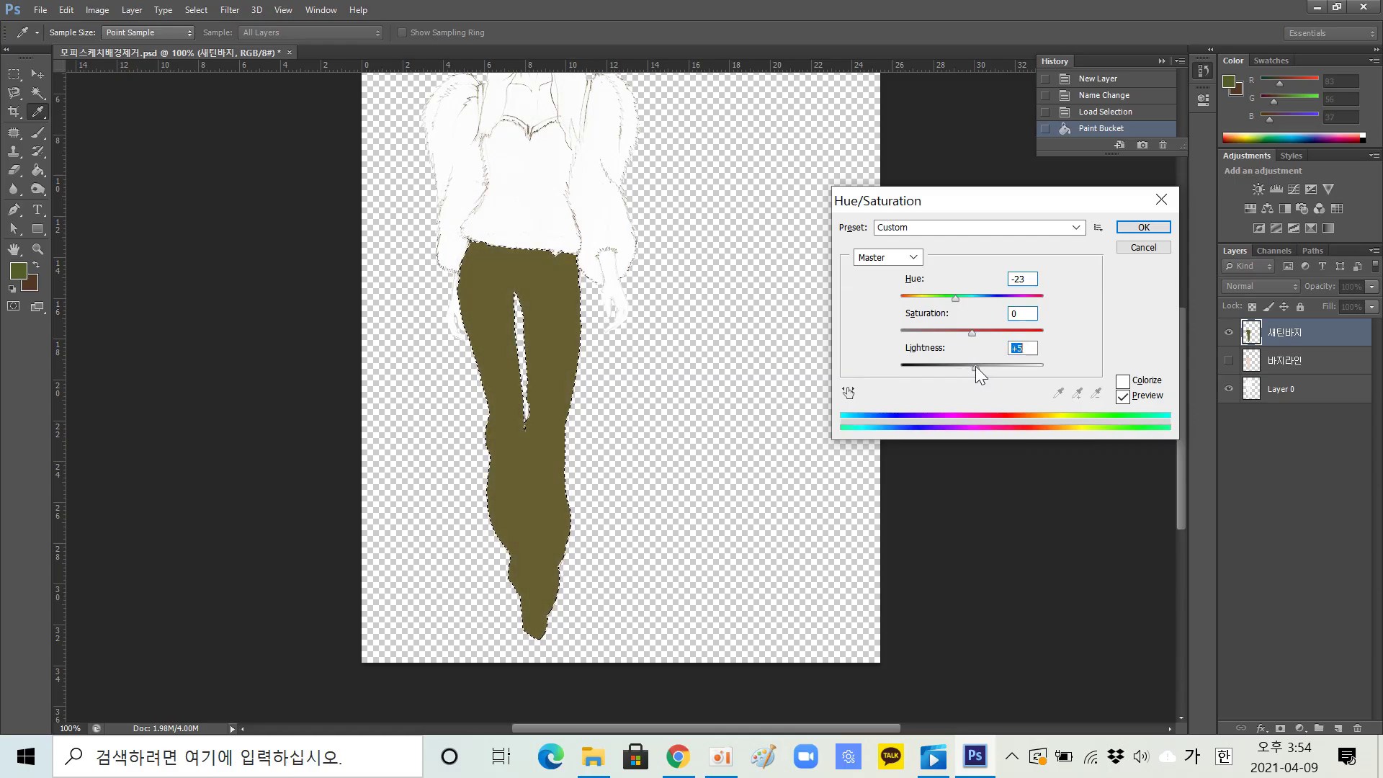
{"action": "left_click", "coordinate": [1144, 228]}
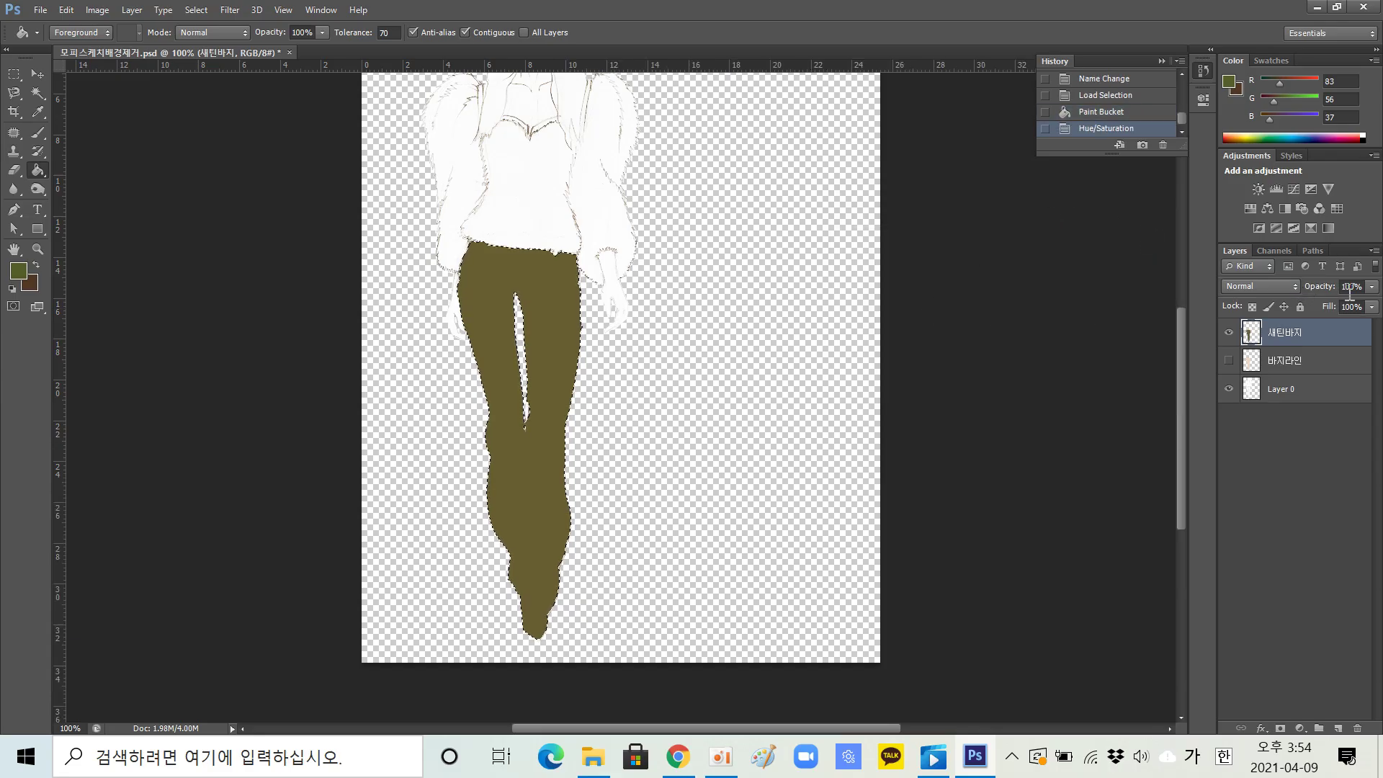
Step: Set the 새틴바지 layer's blending mode to Multiply and deselect the trousers
{"action": "left_click", "coordinate": [1293, 284]}
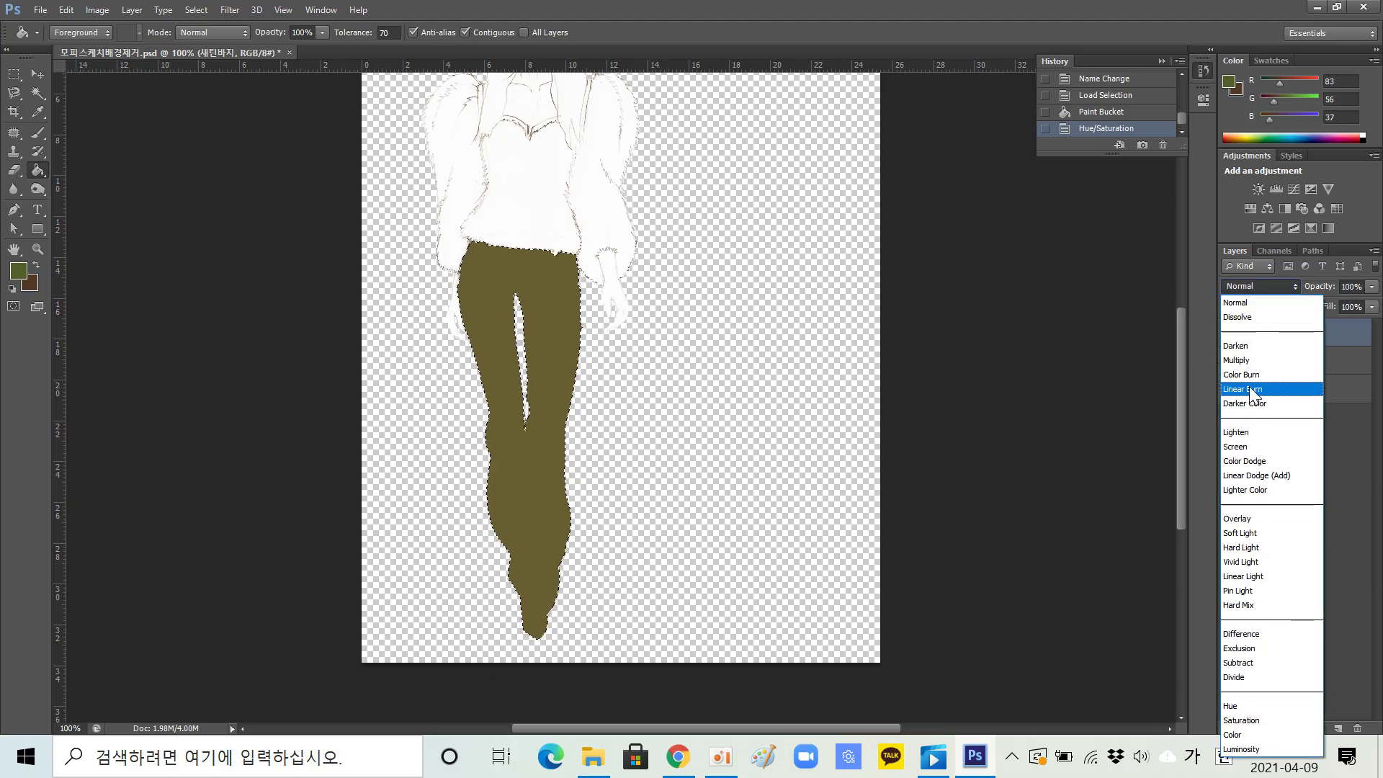
{"action": "left_click", "coordinate": [1242, 359]}
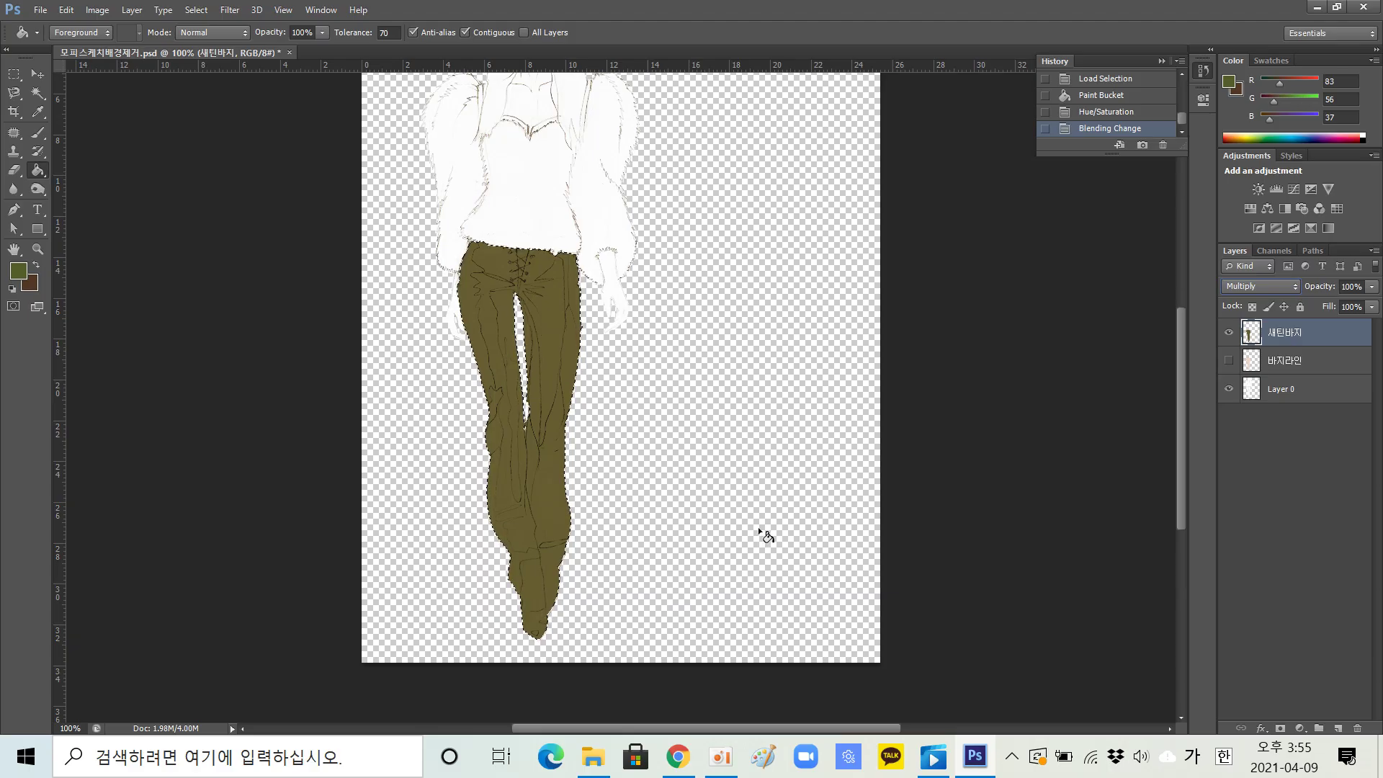
{"action": "key", "text": "ctrl+d"}
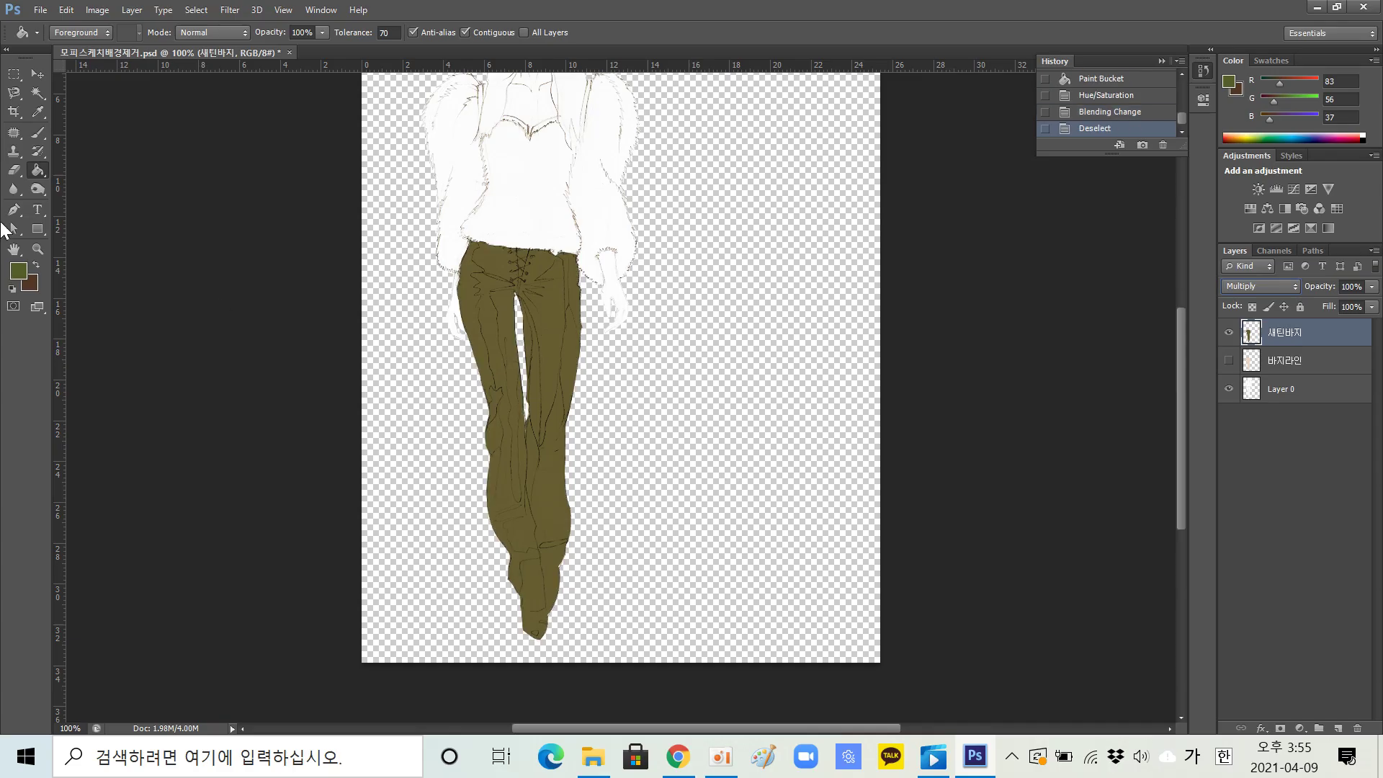
Step: Darken the trousers with the Burn tool along the leg edges, crotch and hip creases, knee folds and hems to build satin shadows
{"action": "left_click", "coordinate": [45, 196]}
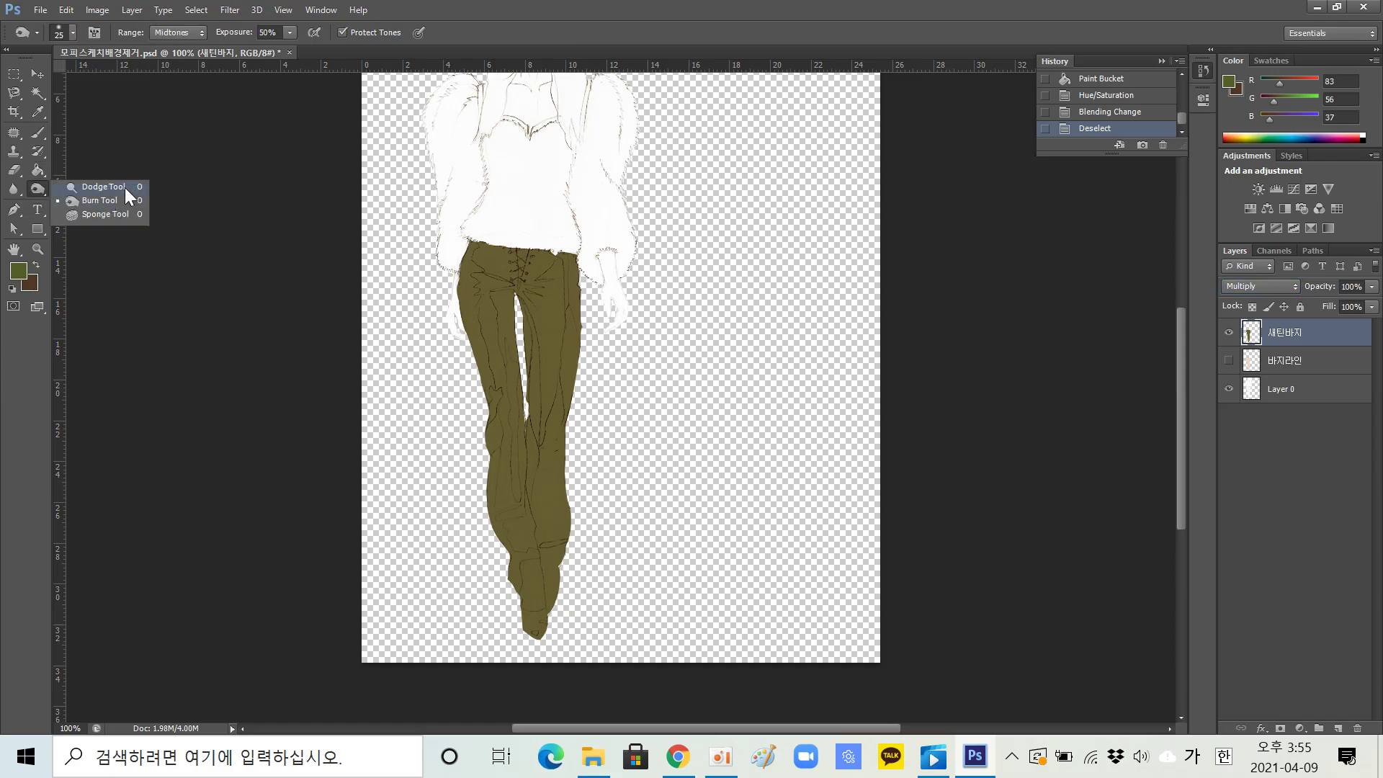
{"action": "left_click", "coordinate": [110, 202]}
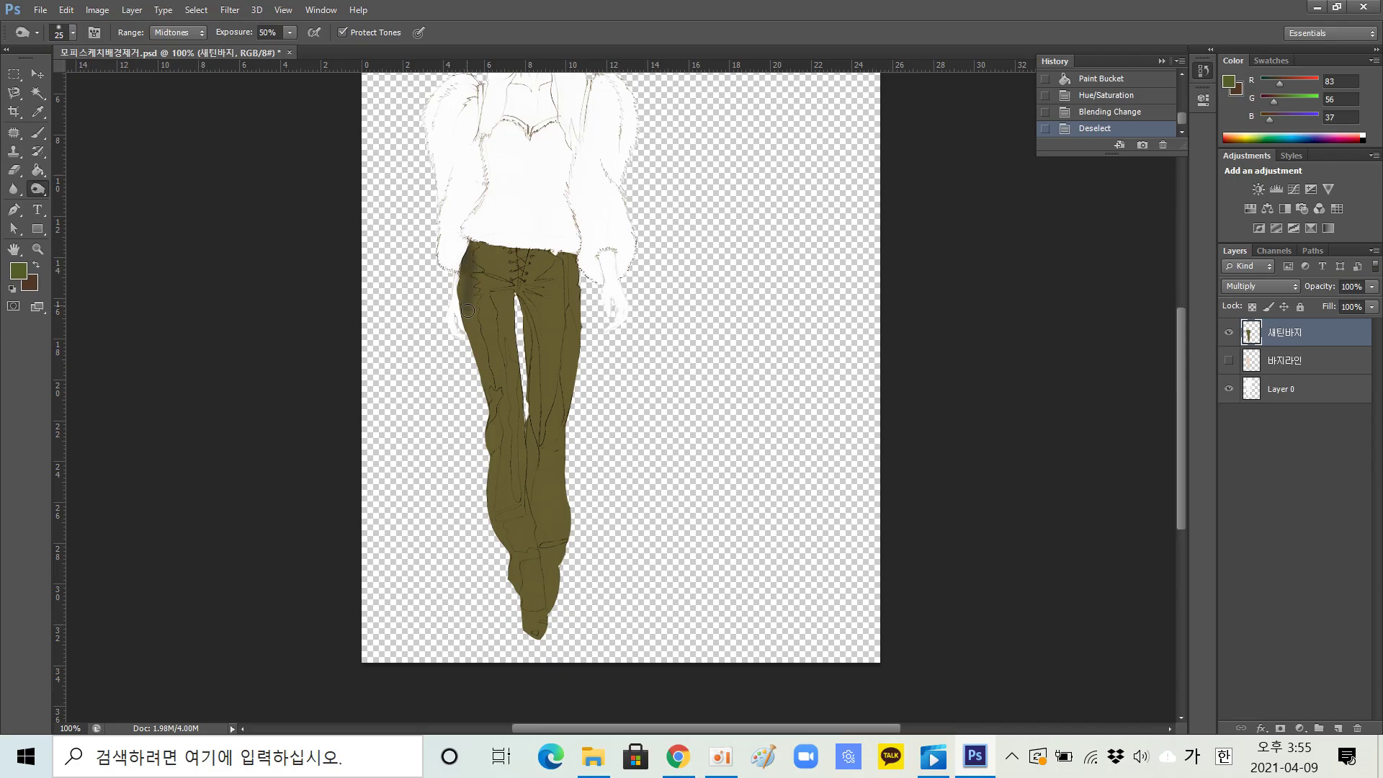
{"action": "mouse_move", "coordinate": [475, 328]}
{"action": "left_mouse_down"}
{"action": "mouse_move", "coordinate": [497, 441]}
{"action": "mouse_move", "coordinate": [469, 545]}
{"action": "left_mouse_up"}
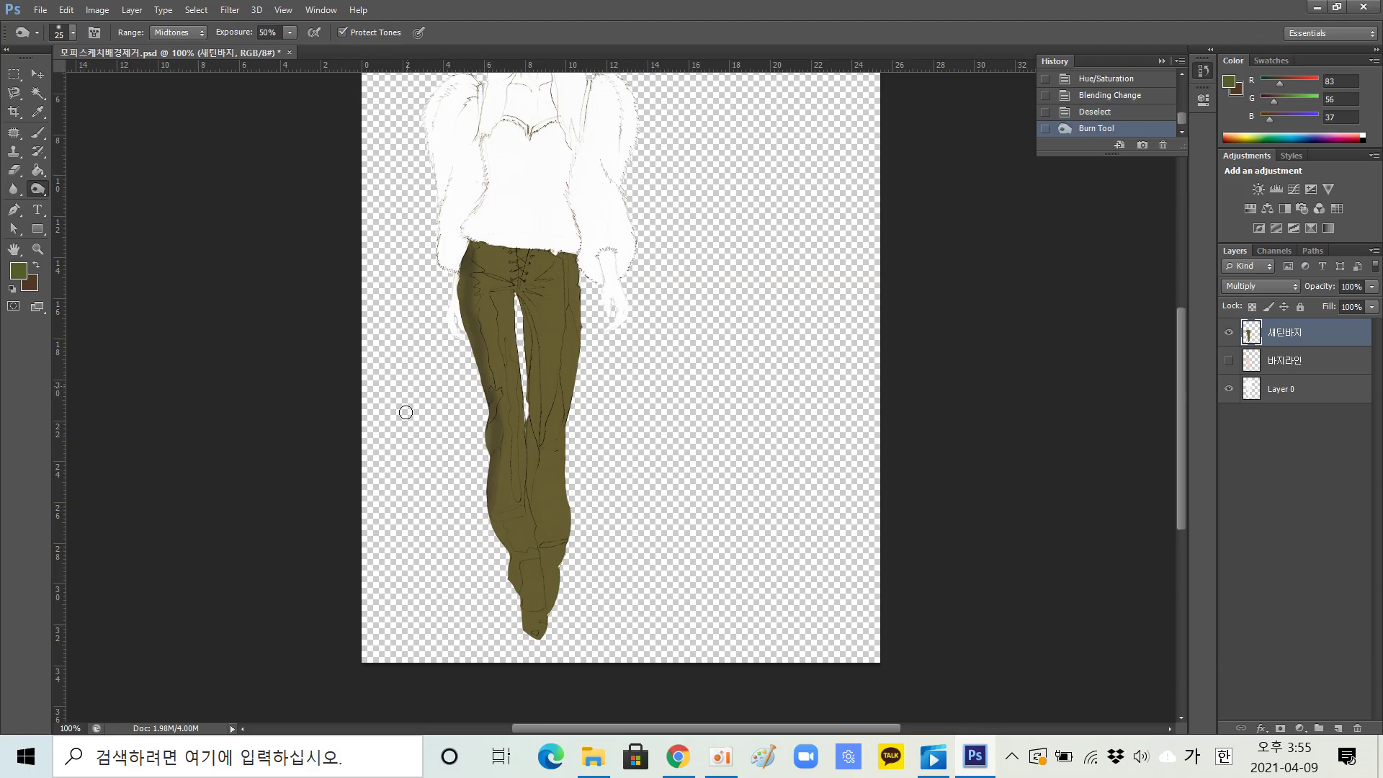
{"action": "mouse_move", "coordinate": [535, 507]}
{"action": "left_mouse_down"}
{"action": "mouse_move", "coordinate": [492, 518]}
{"action": "mouse_move", "coordinate": [523, 562]}
{"action": "mouse_move", "coordinate": [515, 582]}
{"action": "mouse_move", "coordinate": [540, 559]}
{"action": "mouse_move", "coordinate": [516, 547]}
{"action": "mouse_move", "coordinate": [504, 498]}
{"action": "left_mouse_up"}
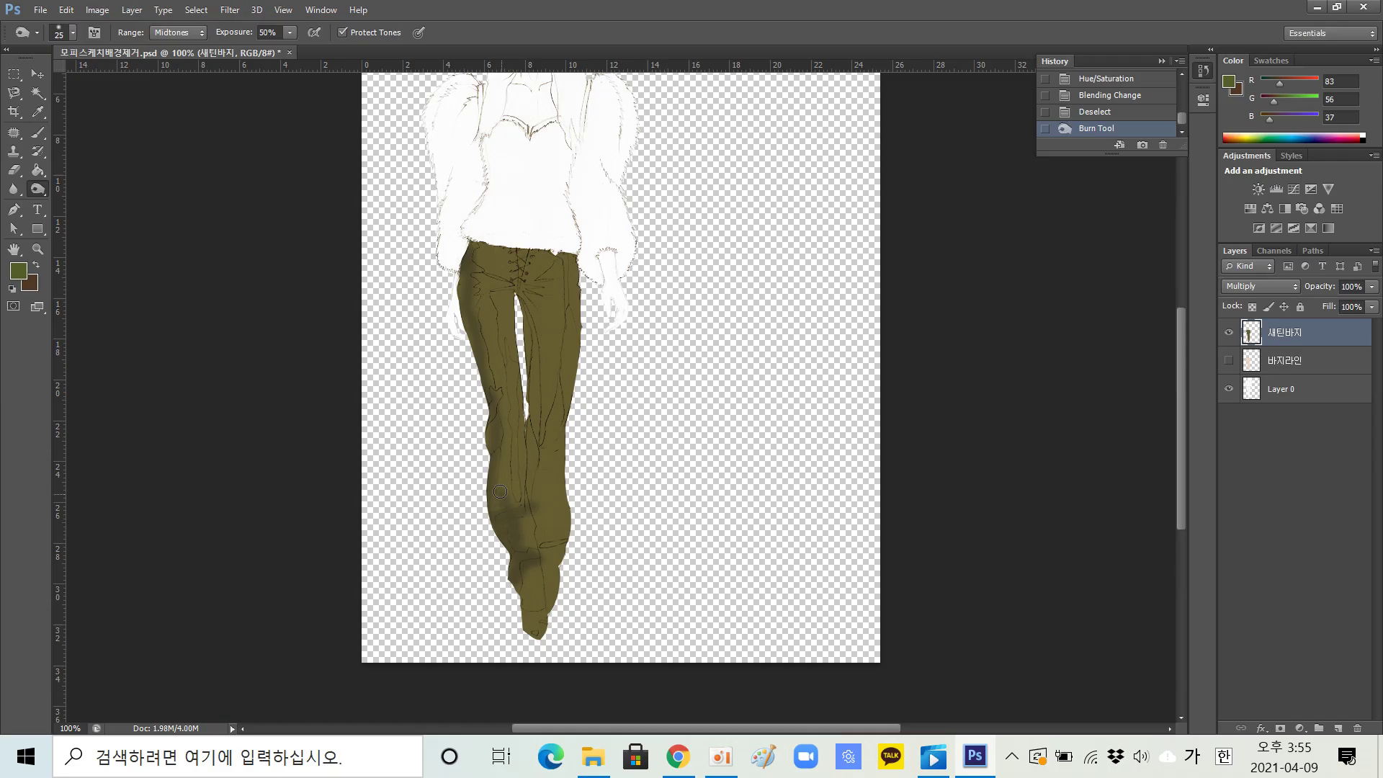
{"action": "left_click_drag", "start_coordinate": [524, 569], "coordinate": [536, 638]}
{"action": "mouse_move", "coordinate": [539, 513]}
{"action": "left_mouse_down"}
{"action": "mouse_move", "coordinate": [555, 614]}
{"action": "mouse_move", "coordinate": [548, 574]}
{"action": "mouse_move", "coordinate": [575, 507]}
{"action": "mouse_move", "coordinate": [544, 512]}
{"action": "mouse_move", "coordinate": [554, 502]}
{"action": "mouse_move", "coordinate": [542, 504]}
{"action": "mouse_move", "coordinate": [535, 428]}
{"action": "left_mouse_up"}
{"action": "mouse_move", "coordinate": [515, 303]}
{"action": "left_mouse_down"}
{"action": "mouse_move", "coordinate": [528, 381]}
{"action": "mouse_move", "coordinate": [506, 434]}
{"action": "left_mouse_up"}
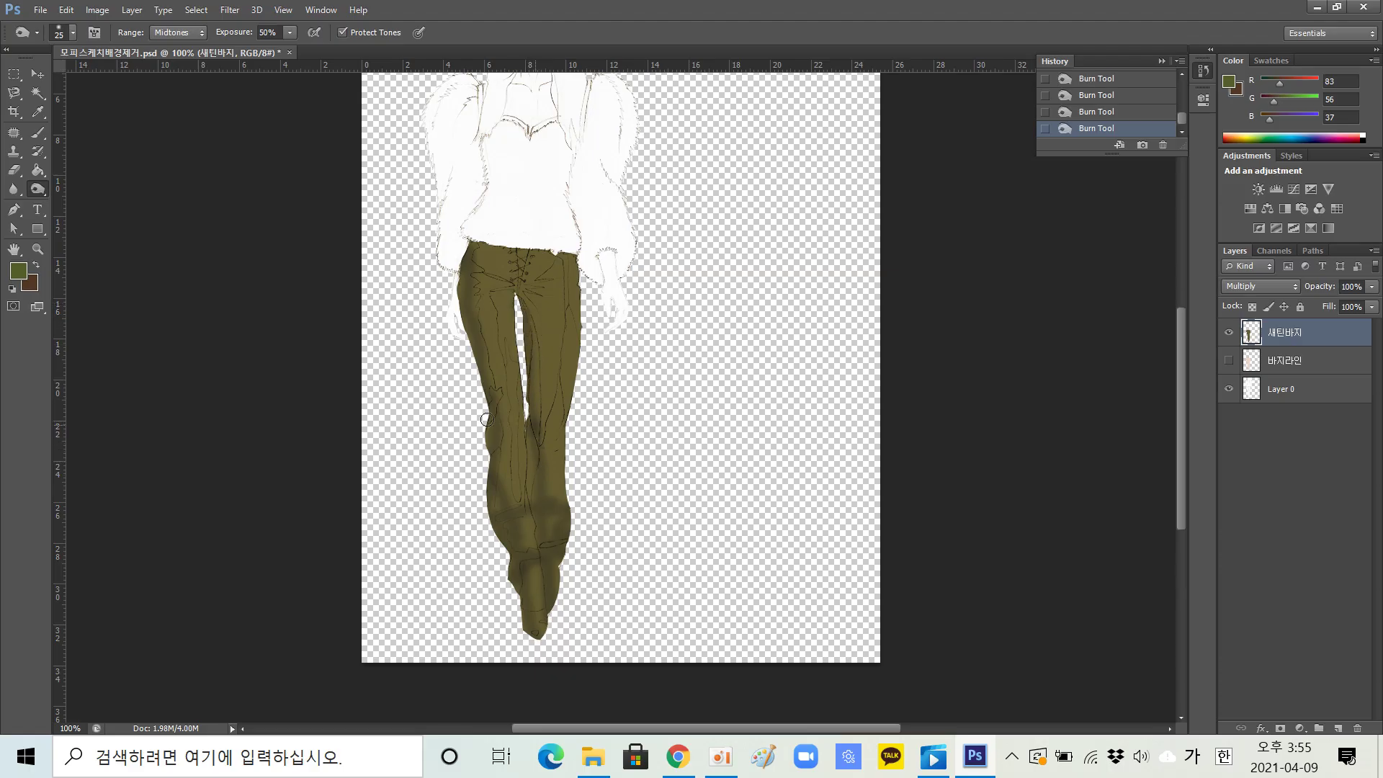
{"action": "mouse_move", "coordinate": [513, 291]}
{"action": "left_mouse_down"}
{"action": "mouse_move", "coordinate": [527, 520]}
{"action": "mouse_move", "coordinate": [483, 501]}
{"action": "mouse_move", "coordinate": [497, 507]}
{"action": "mouse_move", "coordinate": [493, 447]}
{"action": "left_mouse_up"}
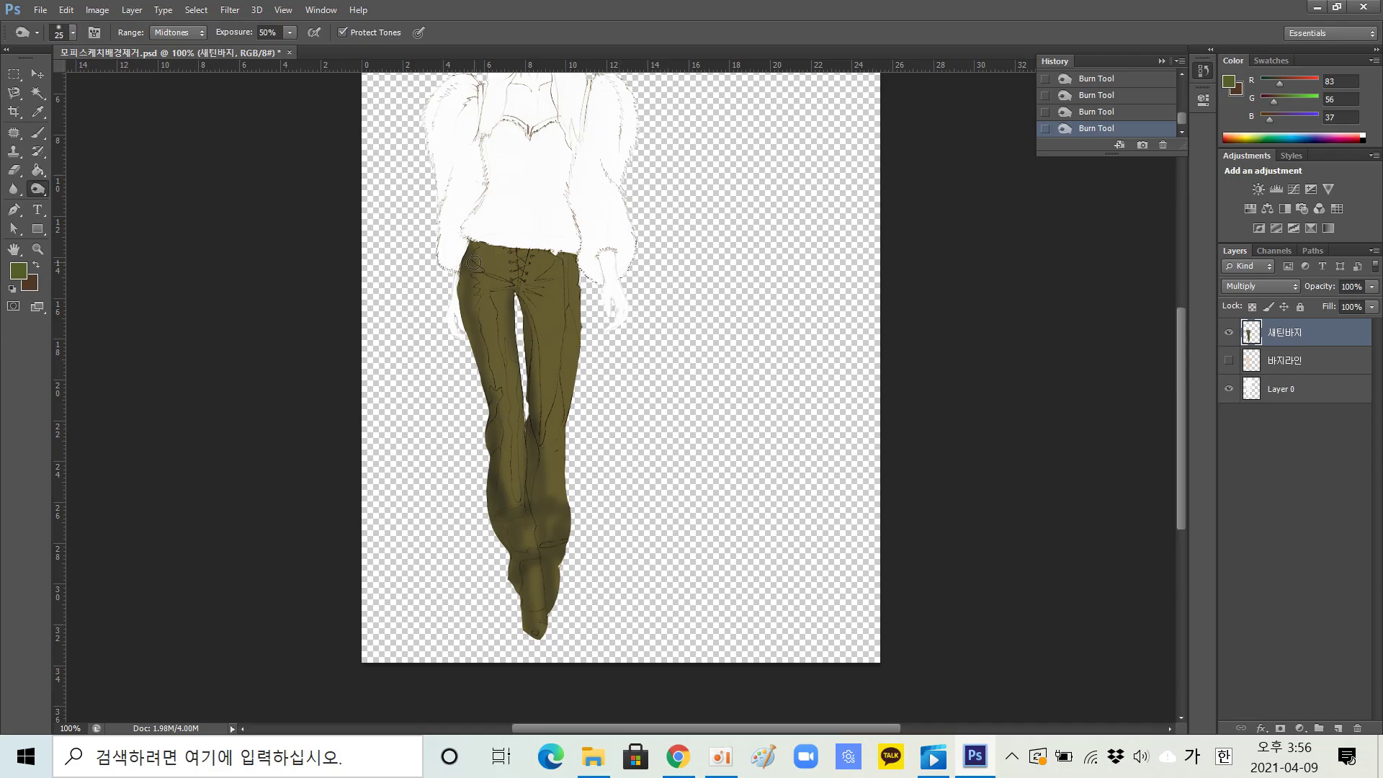
{"action": "mouse_move", "coordinate": [485, 275]}
{"action": "left_mouse_down"}
{"action": "mouse_move", "coordinate": [536, 280]}
{"action": "mouse_move", "coordinate": [524, 351]}
{"action": "left_mouse_up"}
{"action": "left_click_drag", "start_coordinate": [515, 291], "coordinate": [508, 292]}
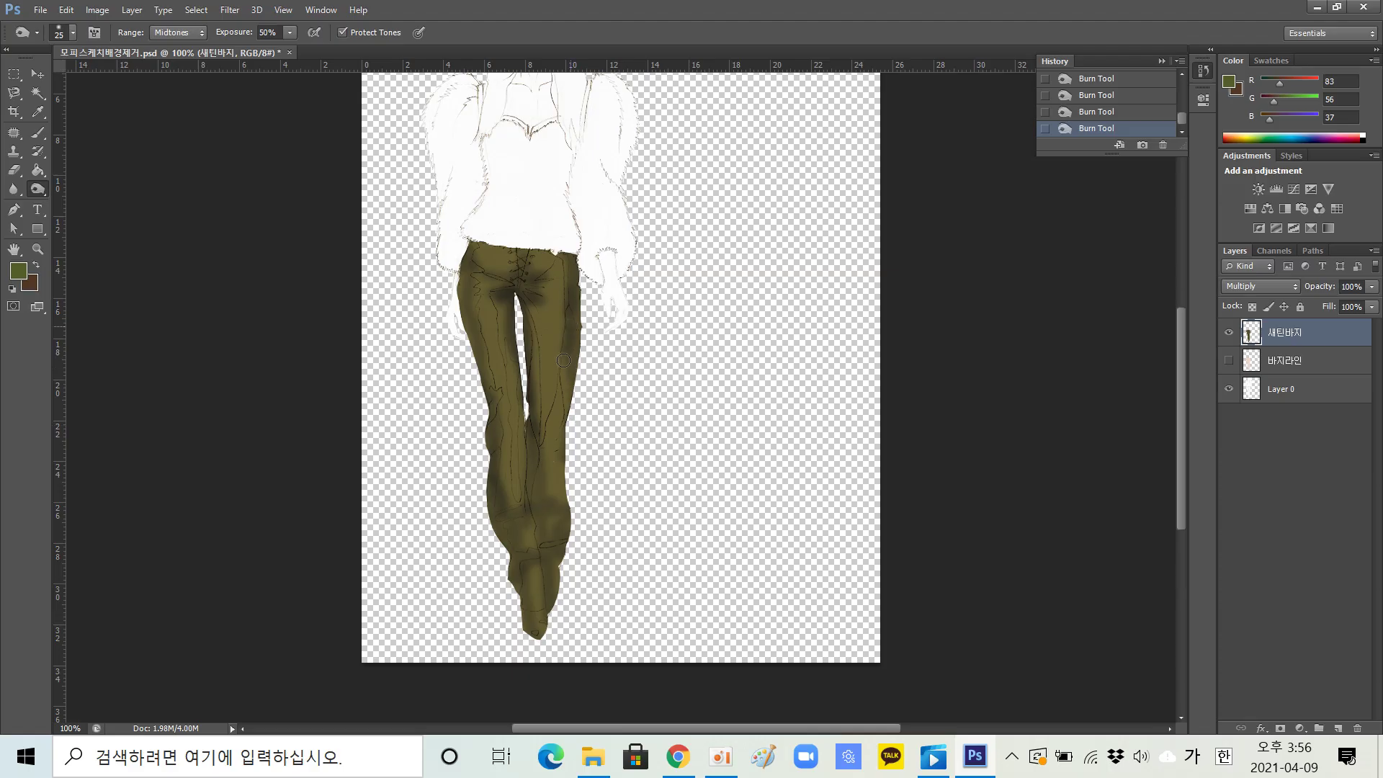
{"action": "mouse_move", "coordinate": [562, 425]}
{"action": "left_mouse_down"}
{"action": "mouse_move", "coordinate": [552, 534]}
{"action": "mouse_move", "coordinate": [578, 576]}
{"action": "left_mouse_up"}
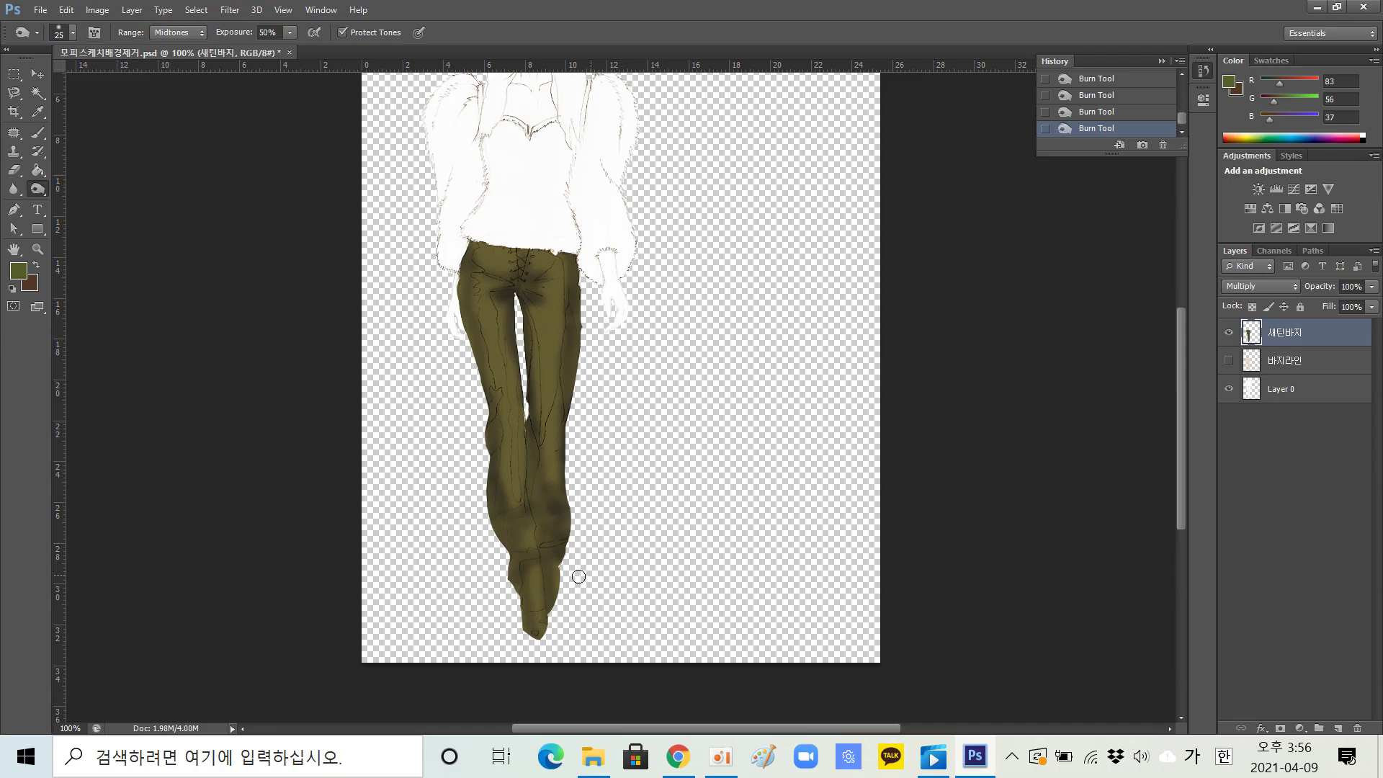
{"action": "mouse_move", "coordinate": [516, 531]}
{"action": "left_mouse_down"}
{"action": "mouse_move", "coordinate": [524, 520]}
{"action": "mouse_move", "coordinate": [502, 511]}
{"action": "mouse_move", "coordinate": [487, 471]}
{"action": "left_mouse_up"}
{"action": "mouse_move", "coordinate": [495, 440]}
{"action": "left_mouse_down"}
{"action": "mouse_move", "coordinate": [491, 380]}
{"action": "mouse_move", "coordinate": [463, 266]}
{"action": "left_mouse_up"}
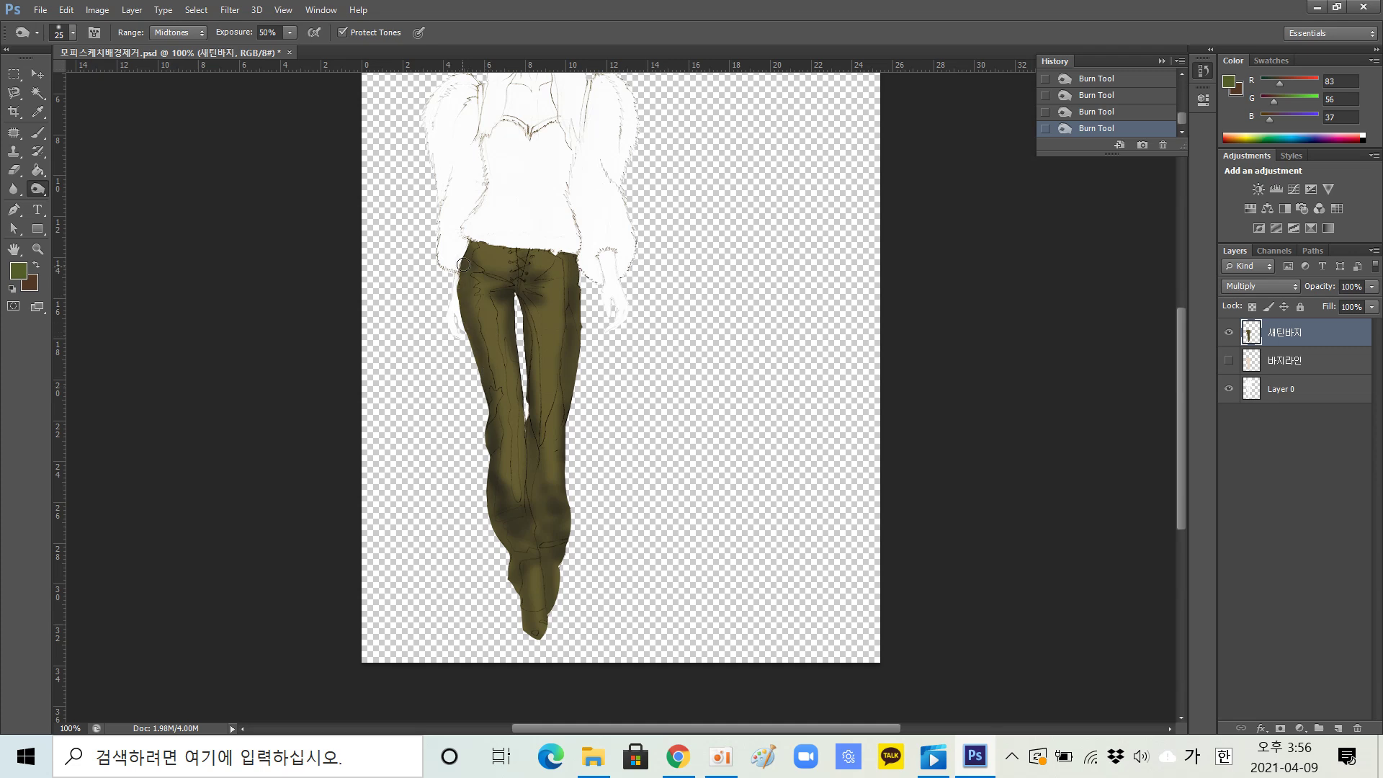
{"action": "mouse_move", "coordinate": [487, 273]}
{"action": "left_mouse_down"}
{"action": "mouse_move", "coordinate": [468, 281]}
{"action": "mouse_move", "coordinate": [471, 298]}
{"action": "mouse_move", "coordinate": [469, 273]}
{"action": "left_mouse_up"}
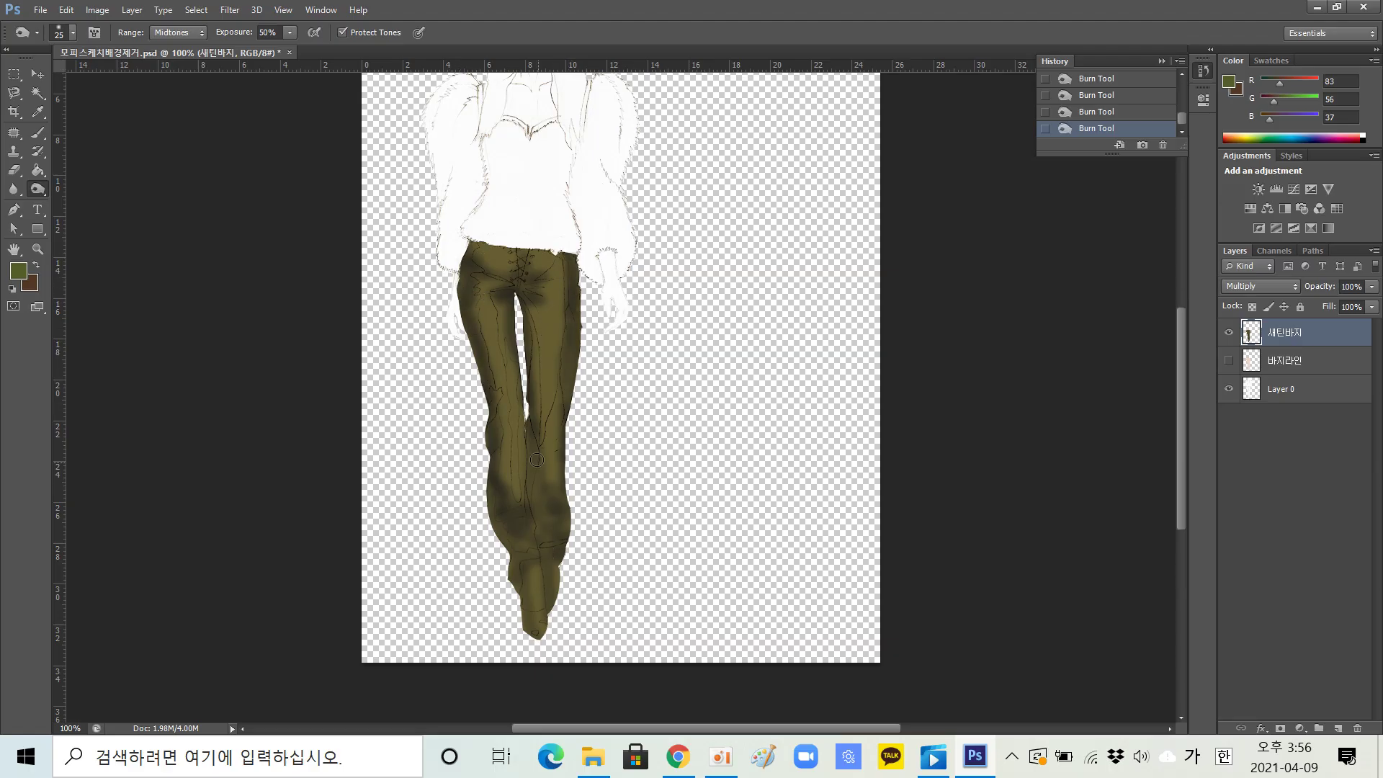
{"action": "mouse_move", "coordinate": [548, 261]}
{"action": "left_mouse_down"}
{"action": "mouse_move", "coordinate": [565, 301]}
{"action": "mouse_move", "coordinate": [535, 448]}
{"action": "left_mouse_up"}
{"action": "left_click_drag", "start_coordinate": [569, 365], "coordinate": [517, 621]}
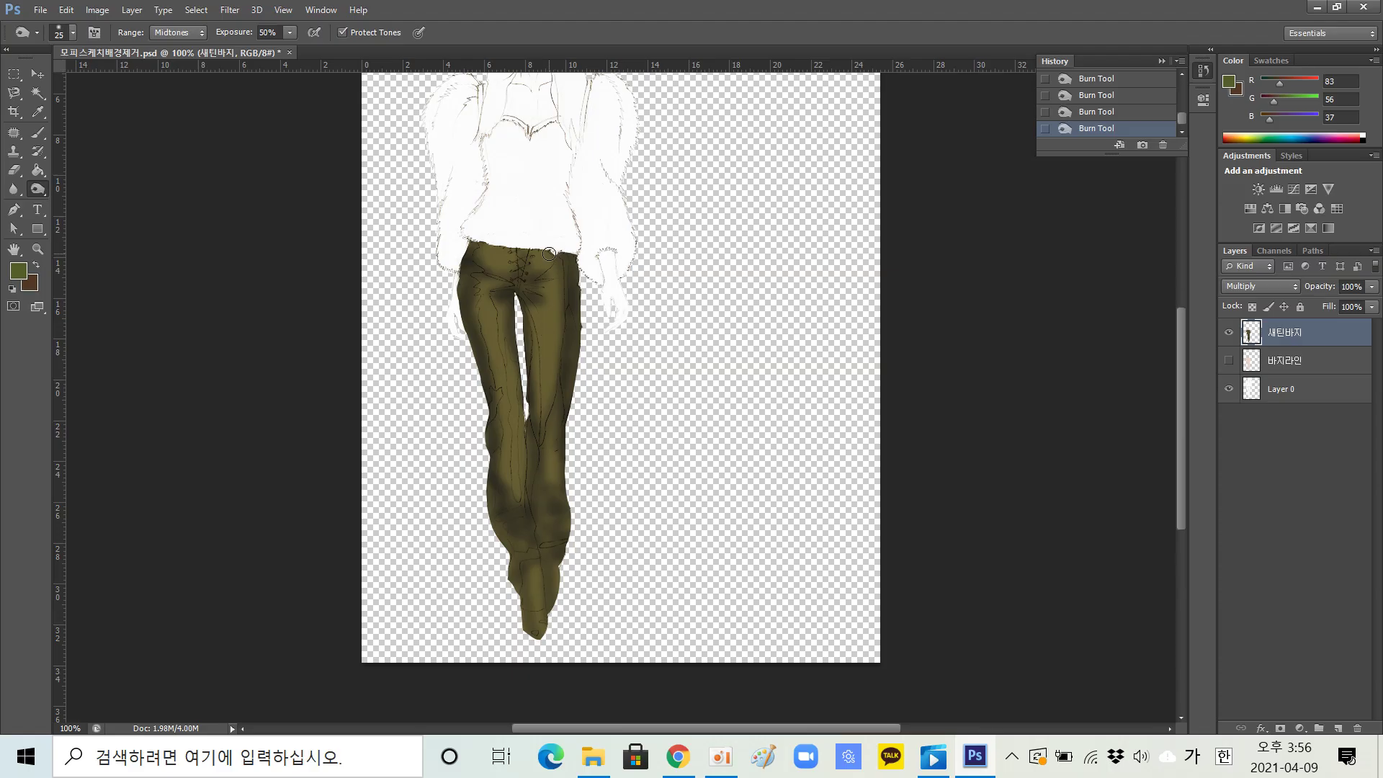
{"action": "left_click_drag", "start_coordinate": [497, 298], "coordinate": [542, 501]}
{"action": "mouse_move", "coordinate": [502, 304]}
{"action": "left_mouse_down"}
{"action": "mouse_move", "coordinate": [517, 522]}
{"action": "mouse_move", "coordinate": [526, 437]}
{"action": "mouse_move", "coordinate": [533, 501]}
{"action": "left_mouse_up"}
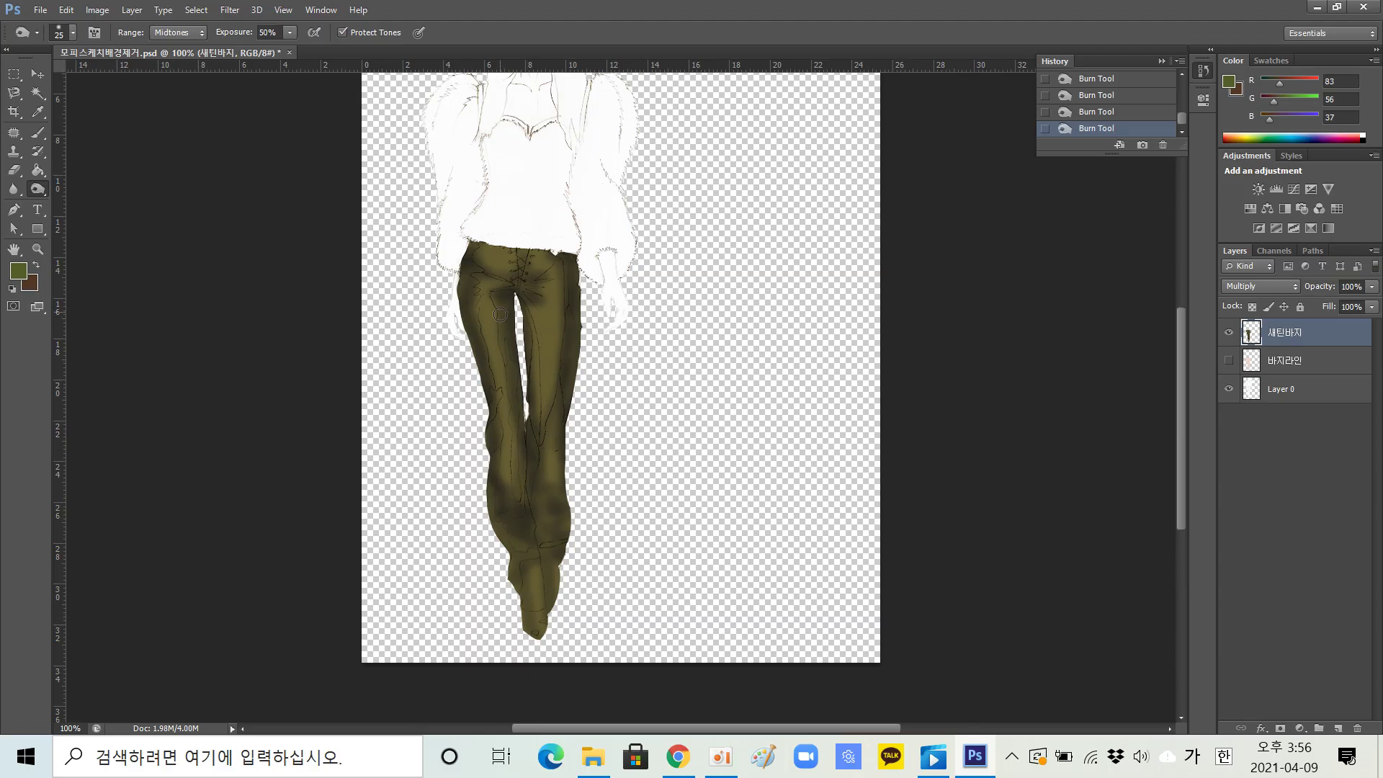
{"action": "mouse_move", "coordinate": [465, 290]}
{"action": "left_mouse_down"}
{"action": "mouse_move", "coordinate": [482, 284]}
{"action": "mouse_move", "coordinate": [483, 389]}
{"action": "left_mouse_up"}
{"action": "left_click_drag", "start_coordinate": [553, 433], "coordinate": [551, 517]}
{"action": "left_click_drag", "start_coordinate": [484, 386], "coordinate": [511, 520]}
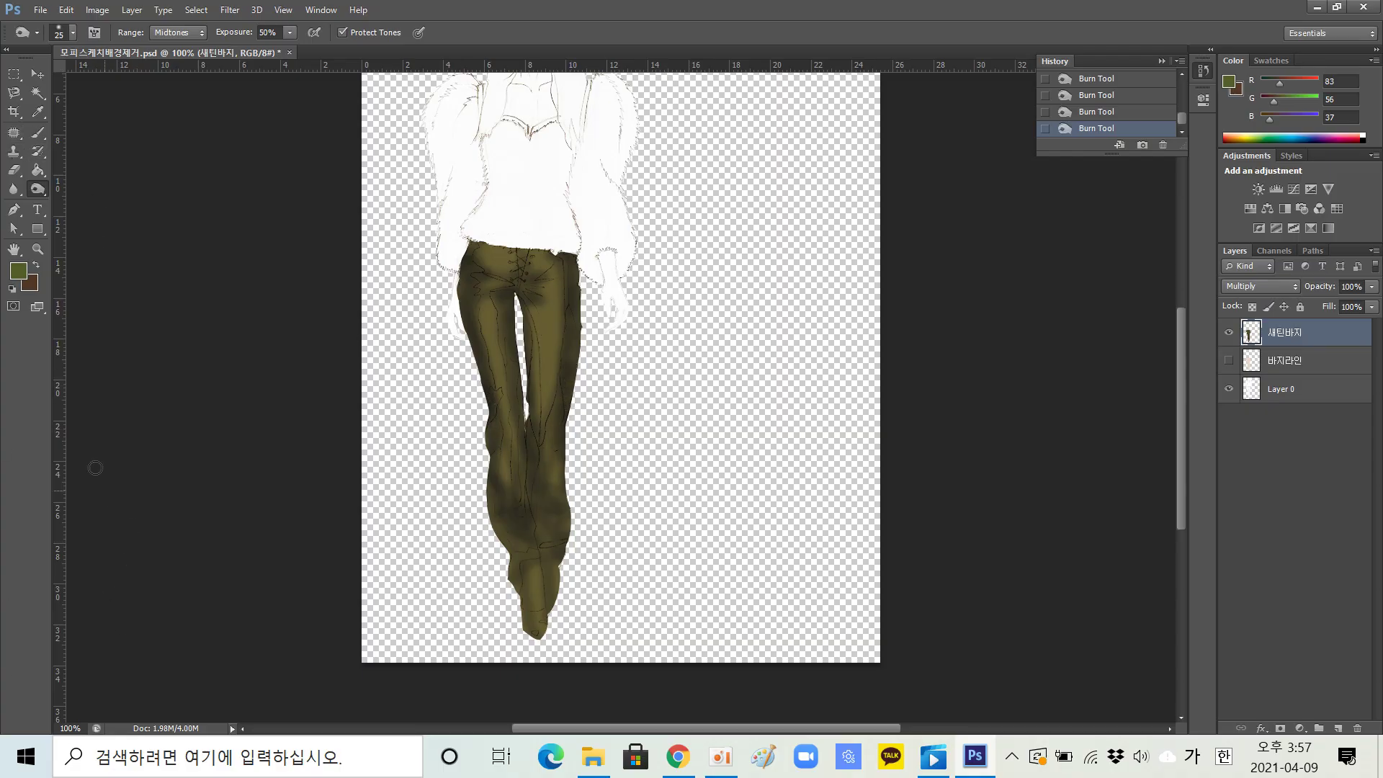
Step: Brighten the trousers with the Dodge tool along the thigh centers, hips, waistband and knees to build satin highlights
{"action": "right_click", "coordinate": [42, 192]}
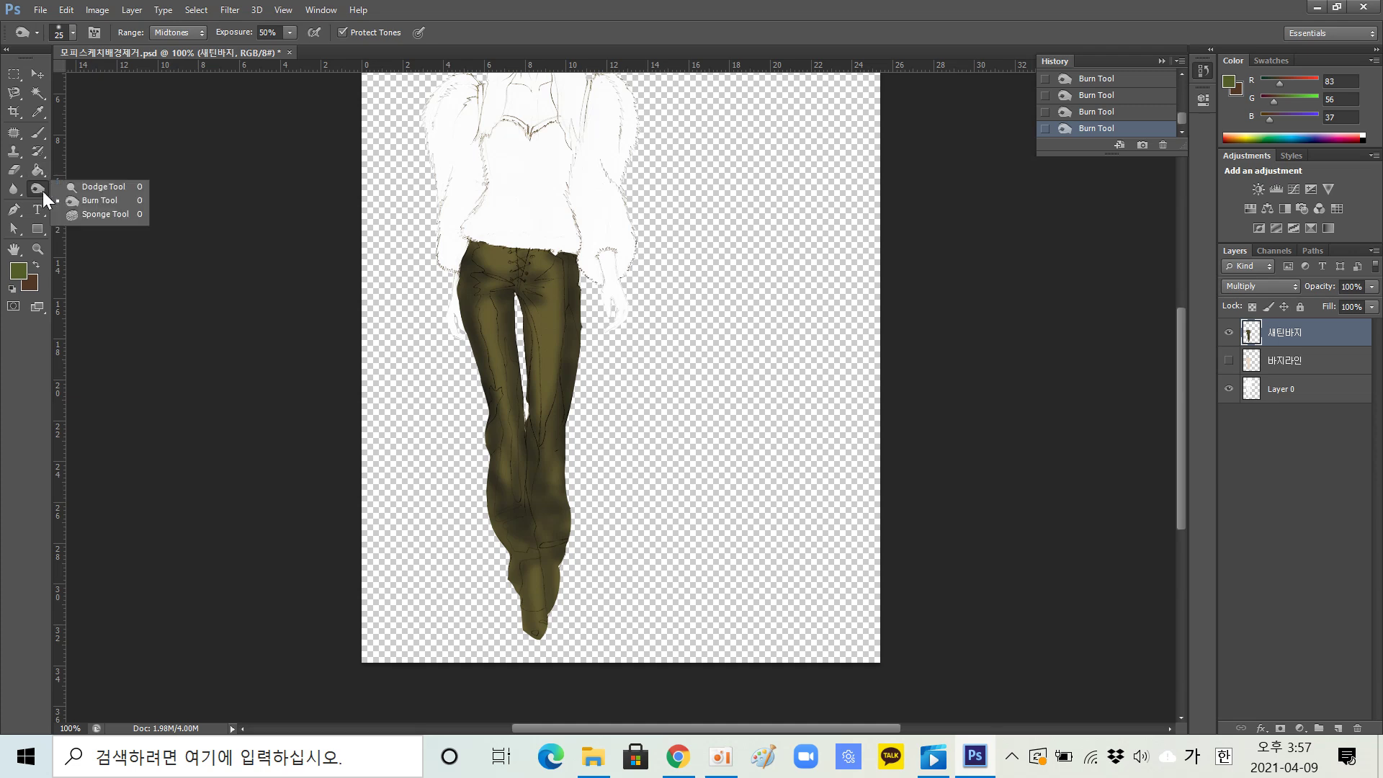
{"action": "left_click", "coordinate": [106, 185]}
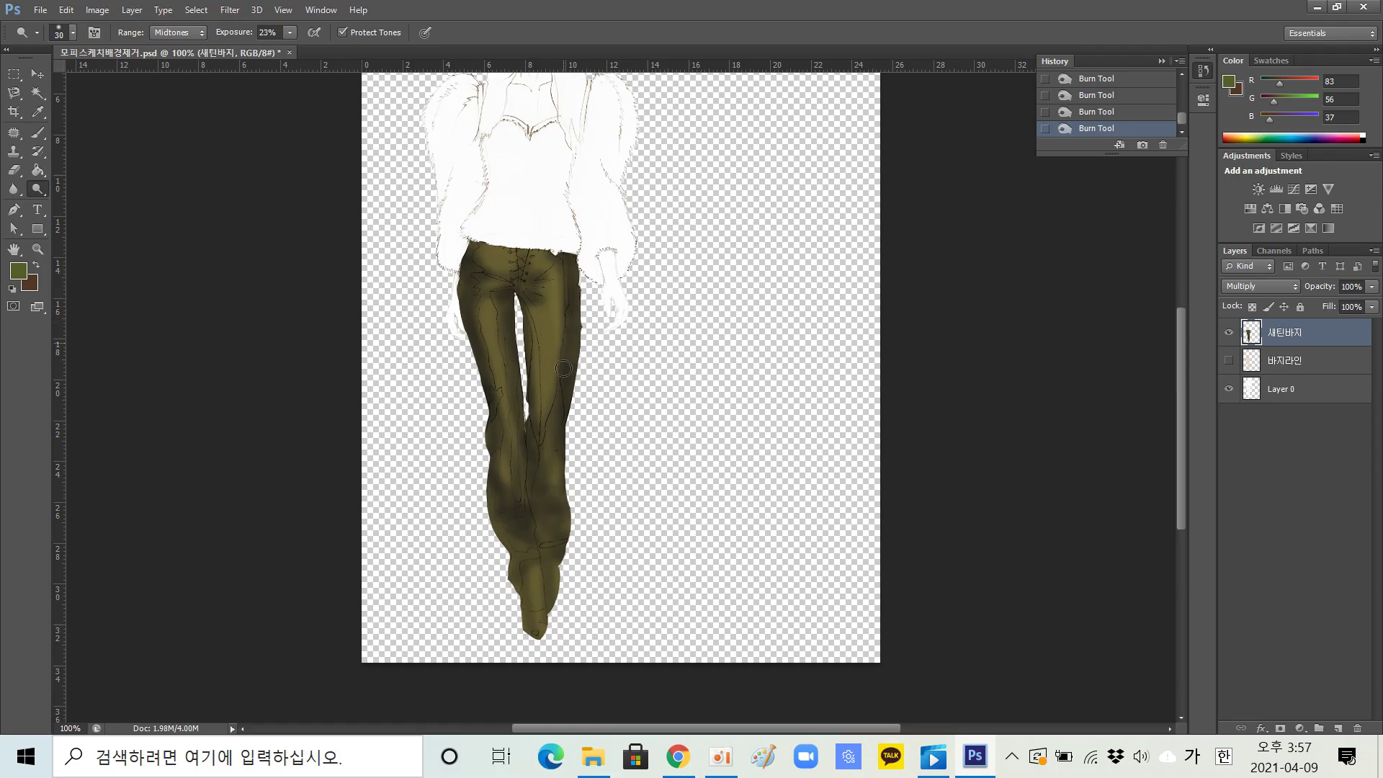
{"action": "left_click", "coordinate": [543, 276]}
{"action": "left_click", "coordinate": [456, 318]}
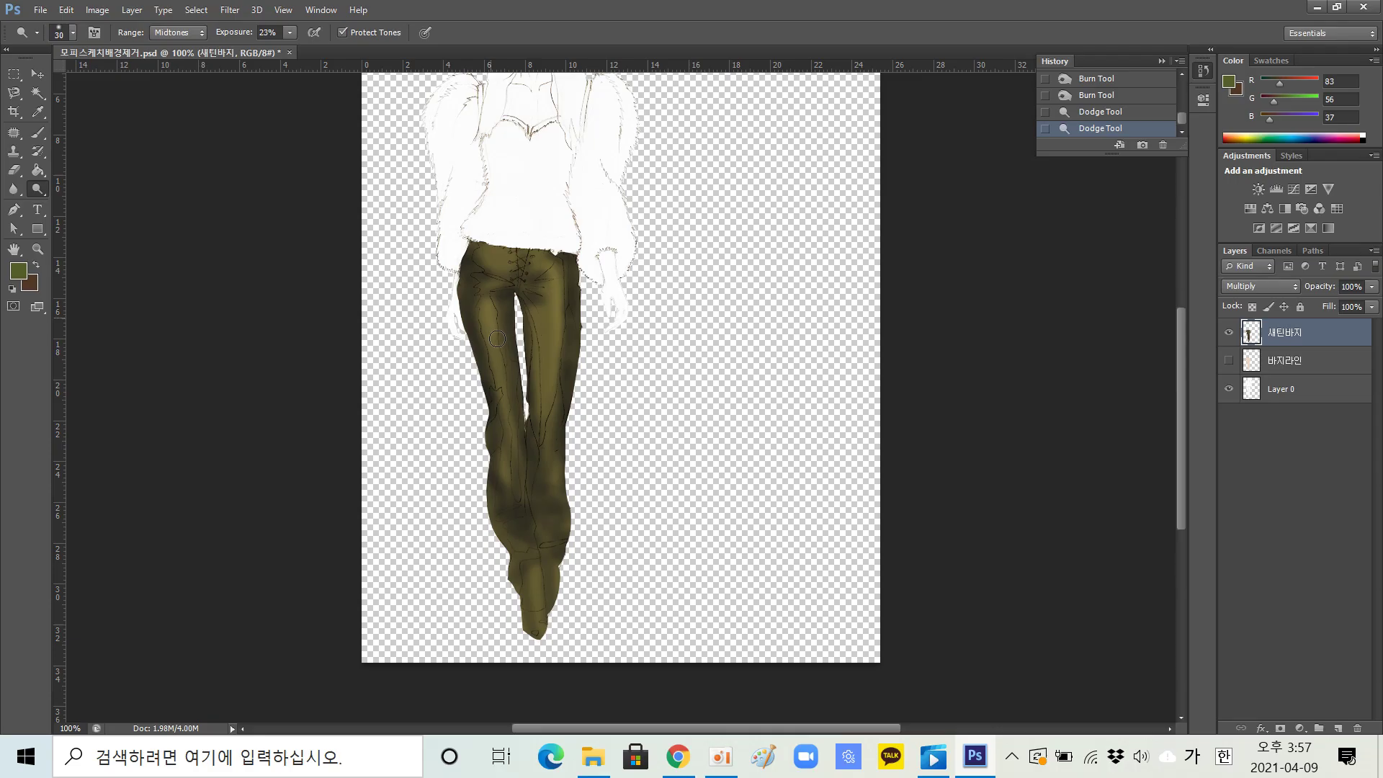
{"action": "left_click", "coordinate": [512, 526]}
{"action": "left_click", "coordinate": [478, 276]}
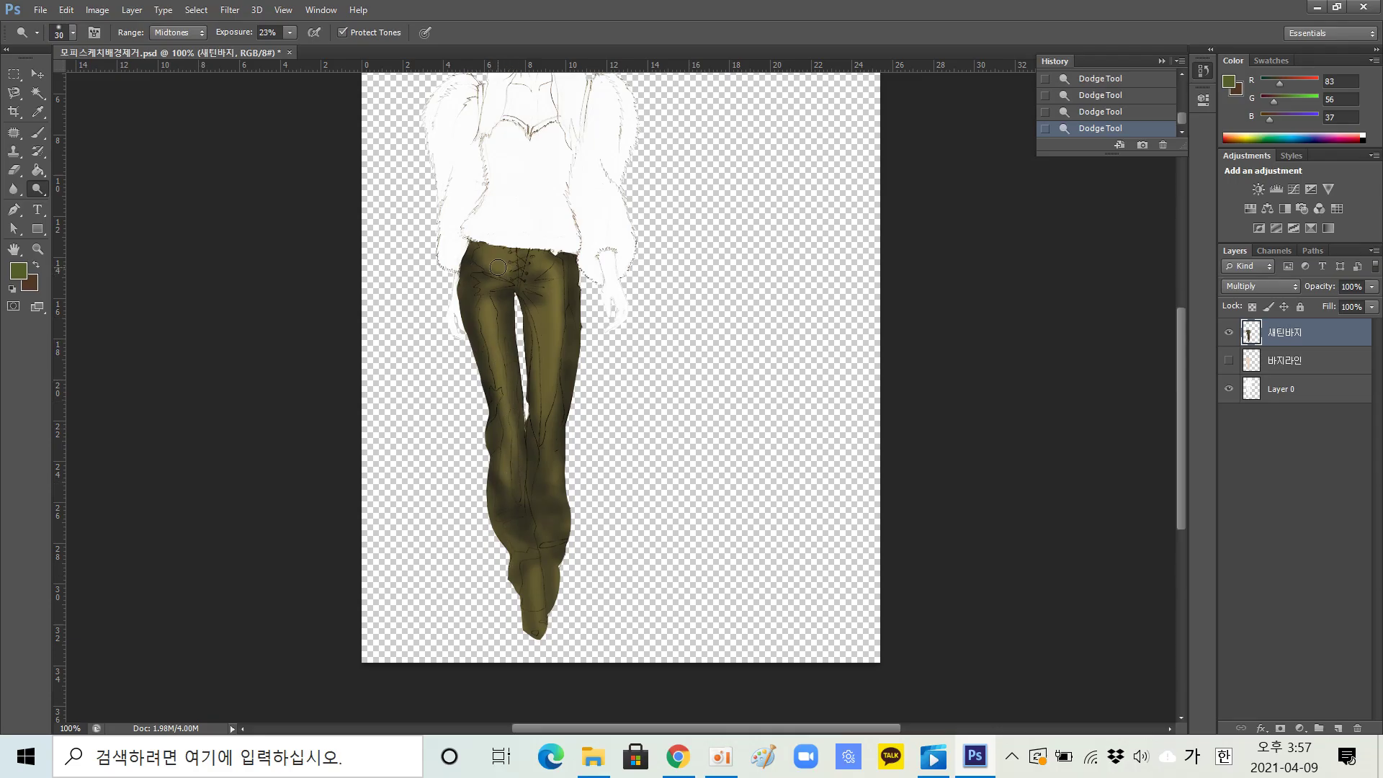
{"action": "mouse_move", "coordinate": [489, 251]}
{"action": "left_mouse_down"}
{"action": "mouse_move", "coordinate": [562, 257]}
{"action": "mouse_move", "coordinate": [552, 247]}
{"action": "left_mouse_up"}
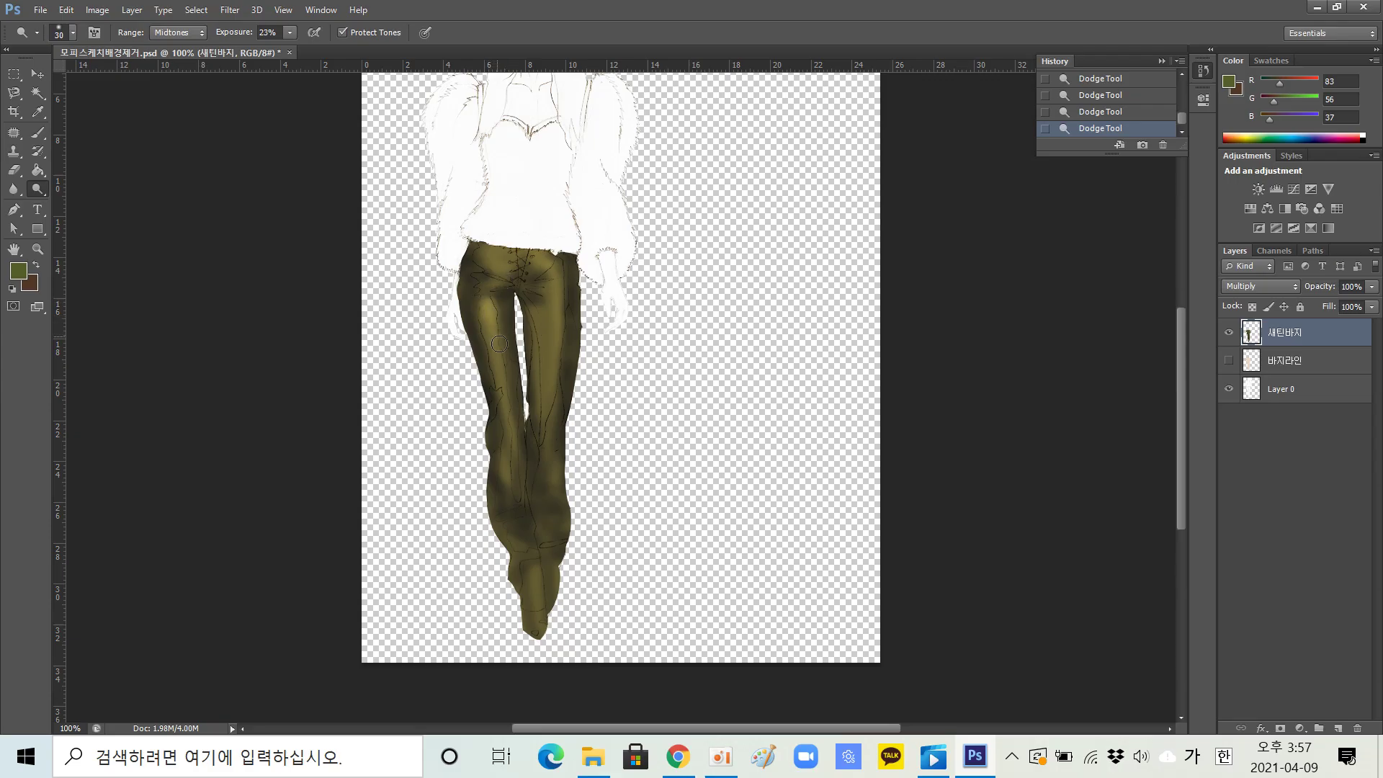
{"action": "mouse_move", "coordinate": [562, 309]}
{"action": "left_mouse_down"}
{"action": "mouse_move", "coordinate": [562, 335]}
{"action": "mouse_move", "coordinate": [566, 310]}
{"action": "mouse_move", "coordinate": [558, 321]}
{"action": "left_mouse_up"}
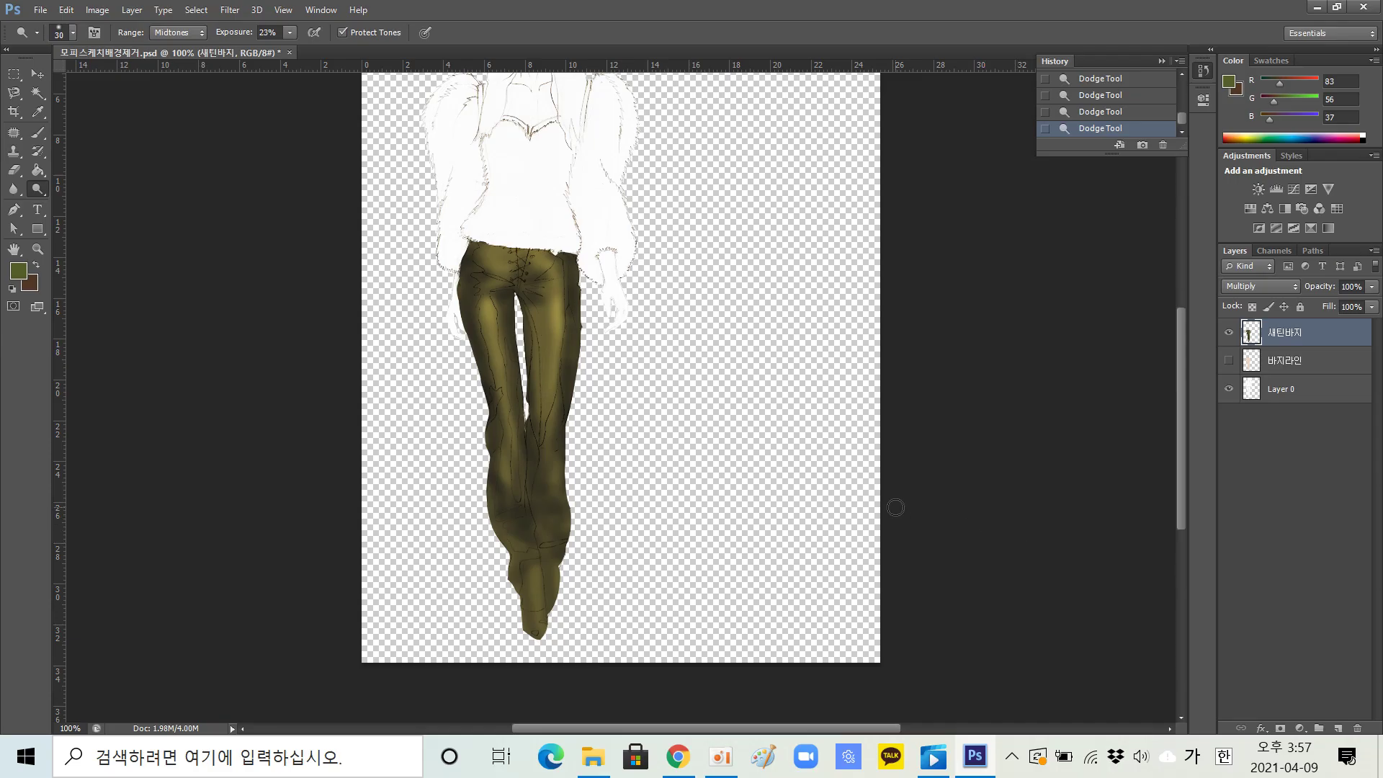
{"action": "scroll", "coordinate": [895, 507], "scroll_direction": "up", "scroll_amount": 3}
{"action": "scroll", "coordinate": [895, 508], "scroll_direction": "down", "scroll_amount": 1}
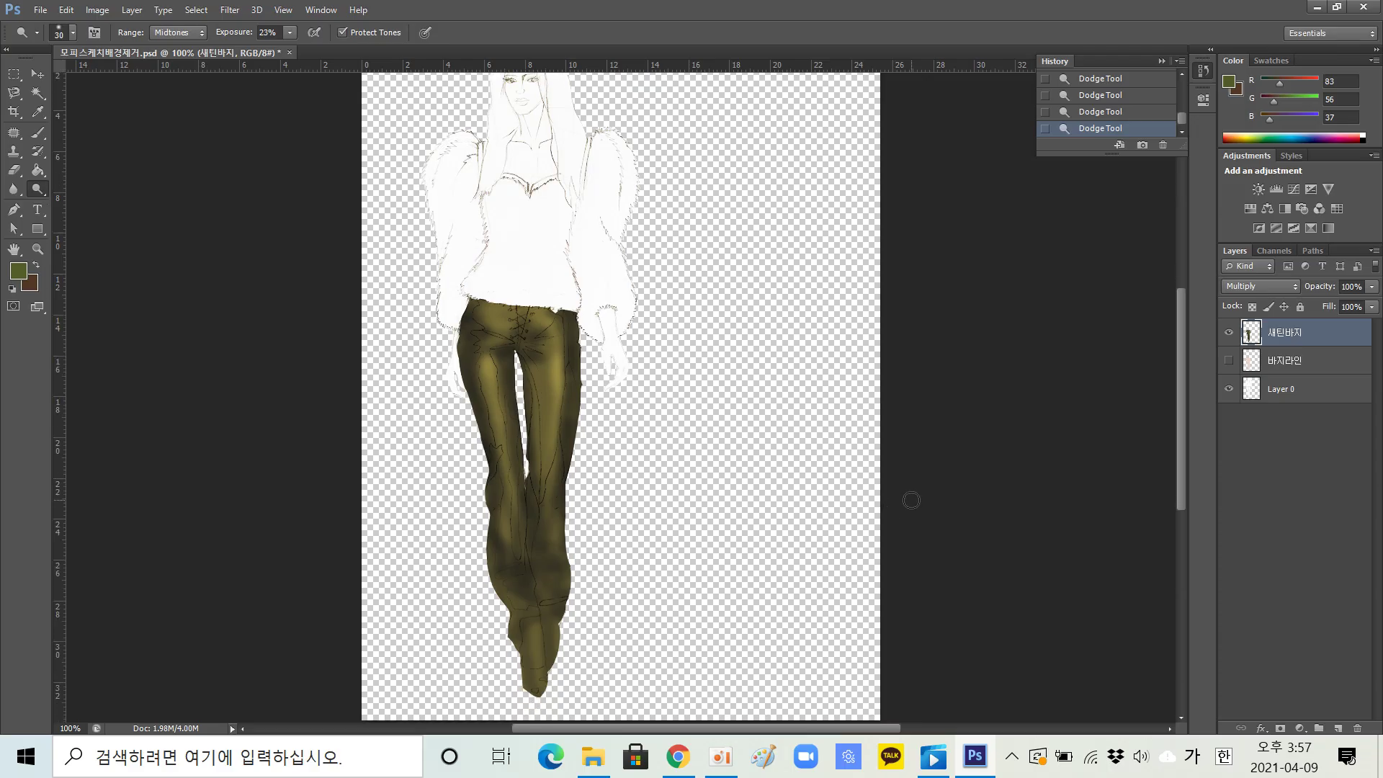
{"action": "scroll", "coordinate": [911, 500], "scroll_direction": "up", "scroll_amount": 1}
{"action": "scroll", "coordinate": [911, 500], "scroll_direction": "up", "scroll_amount": 1}
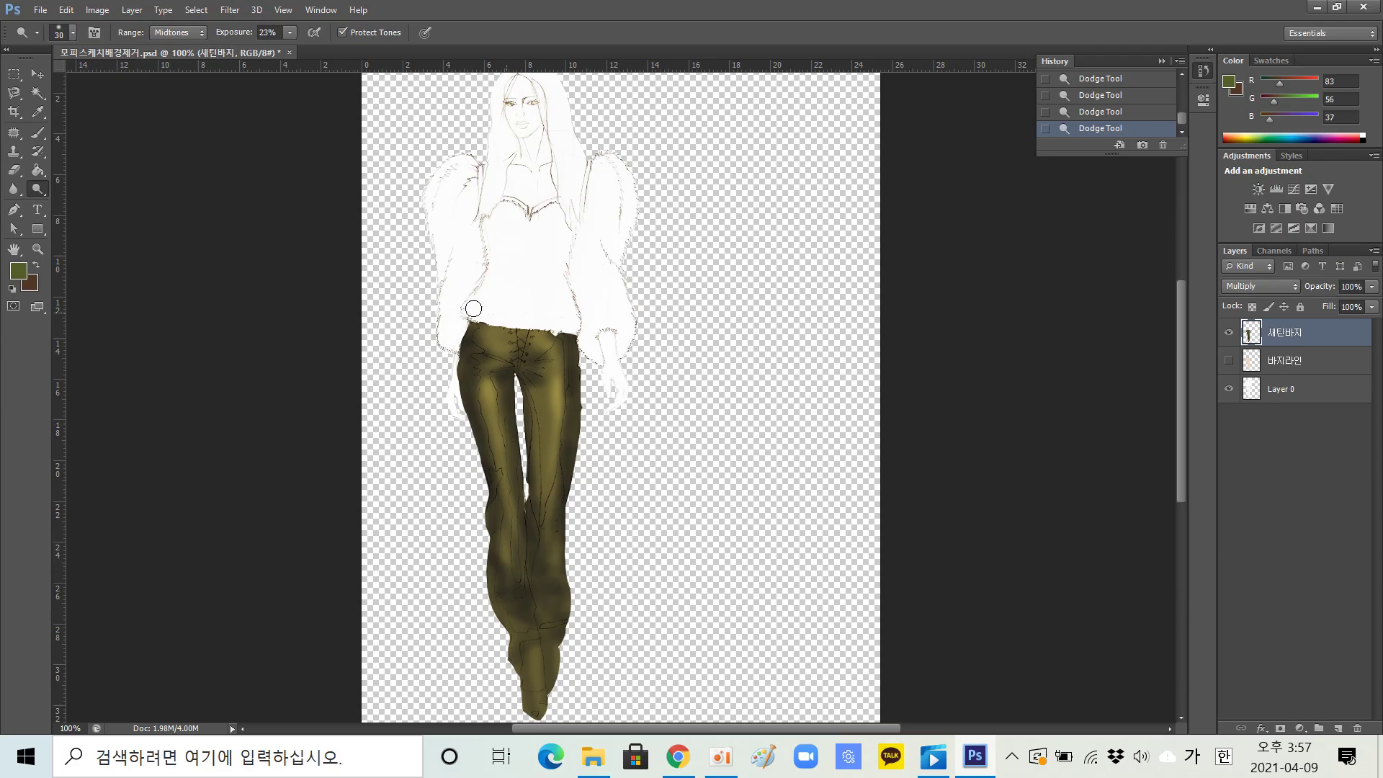
{"action": "left_click", "coordinate": [39, 11]}
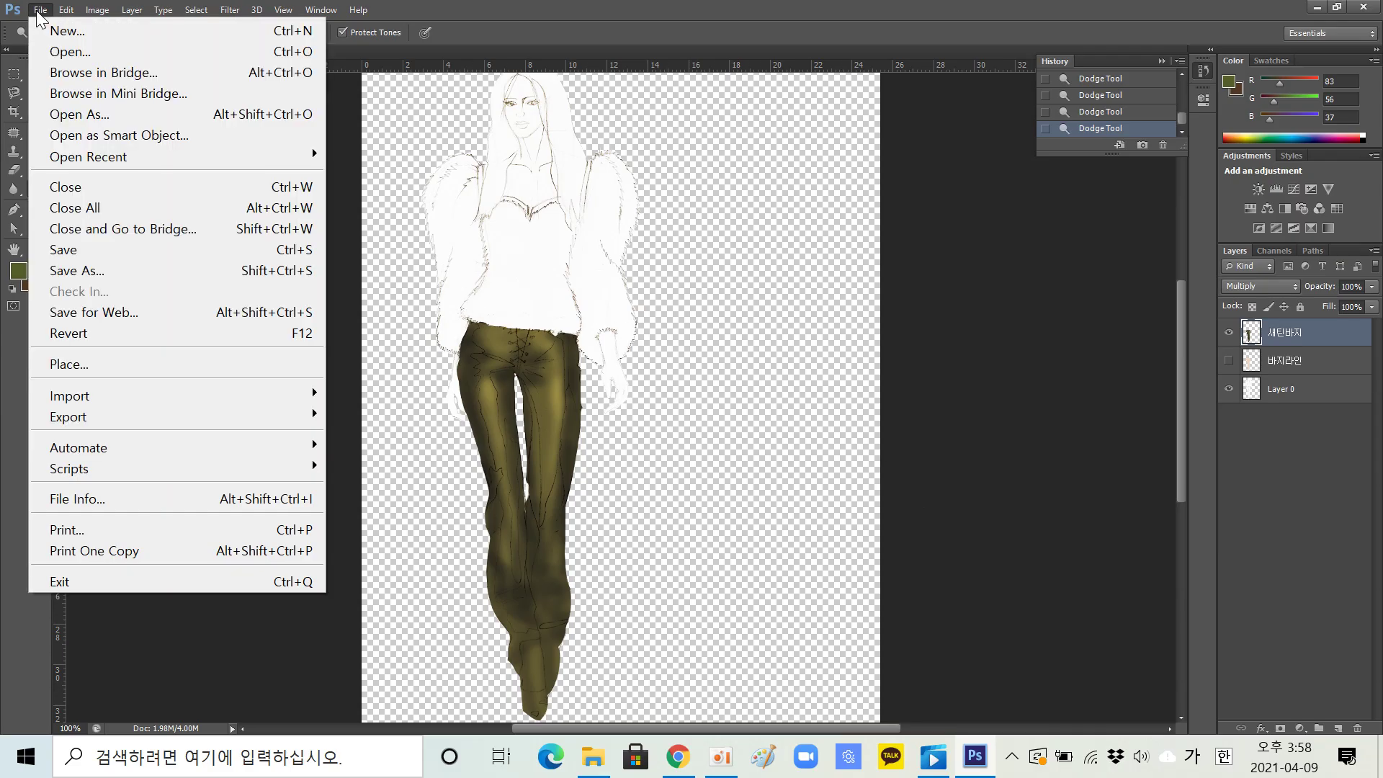
{"action": "left_click", "coordinate": [145, 269]}
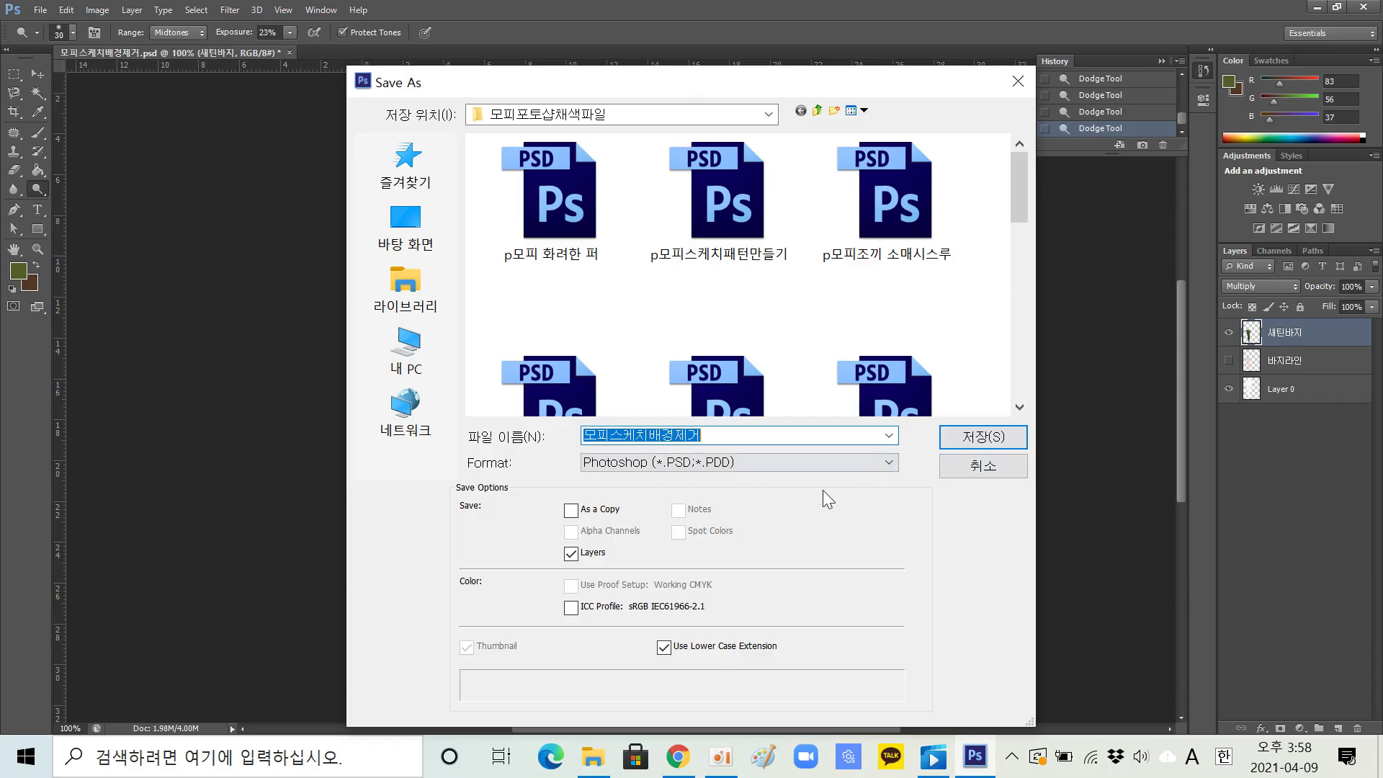
{"action": "left_click", "coordinate": [891, 461]}
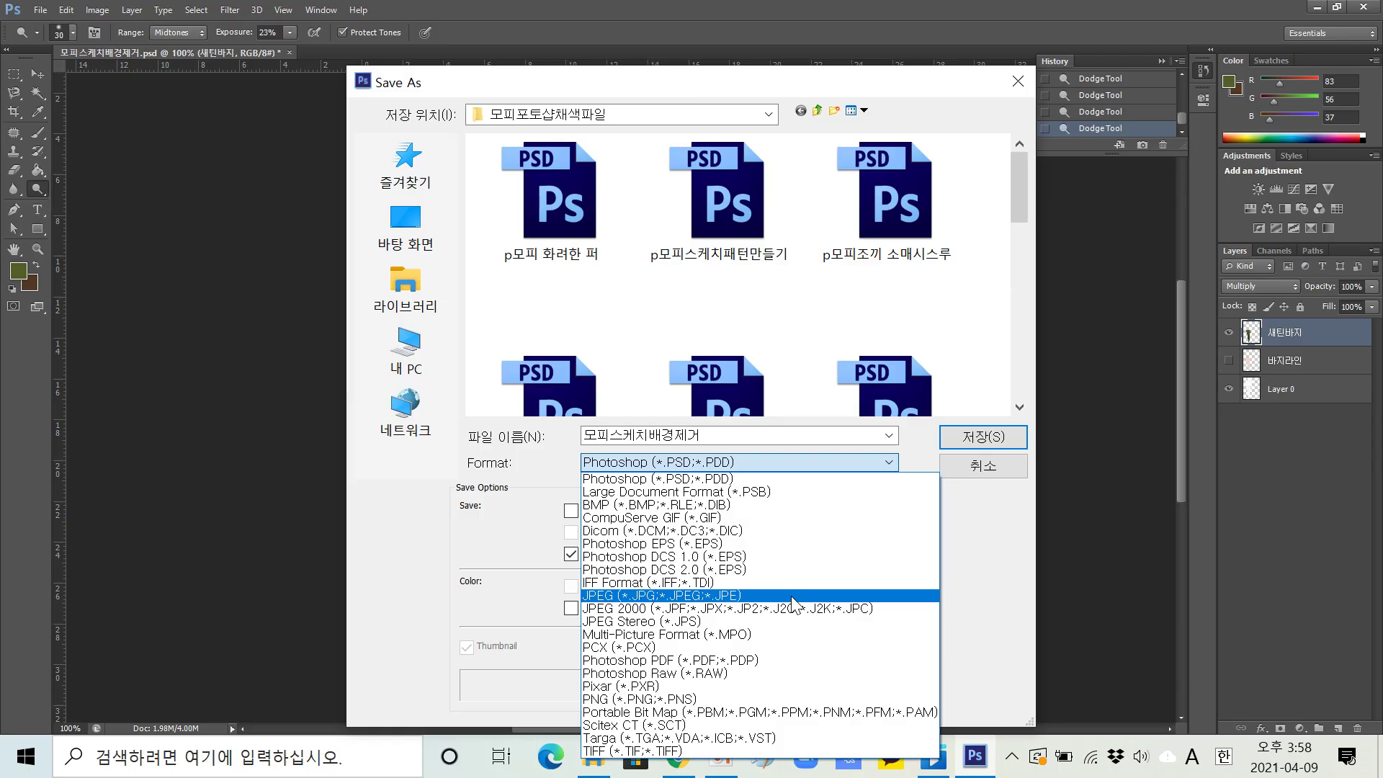
{"action": "left_click", "coordinate": [1001, 118]}
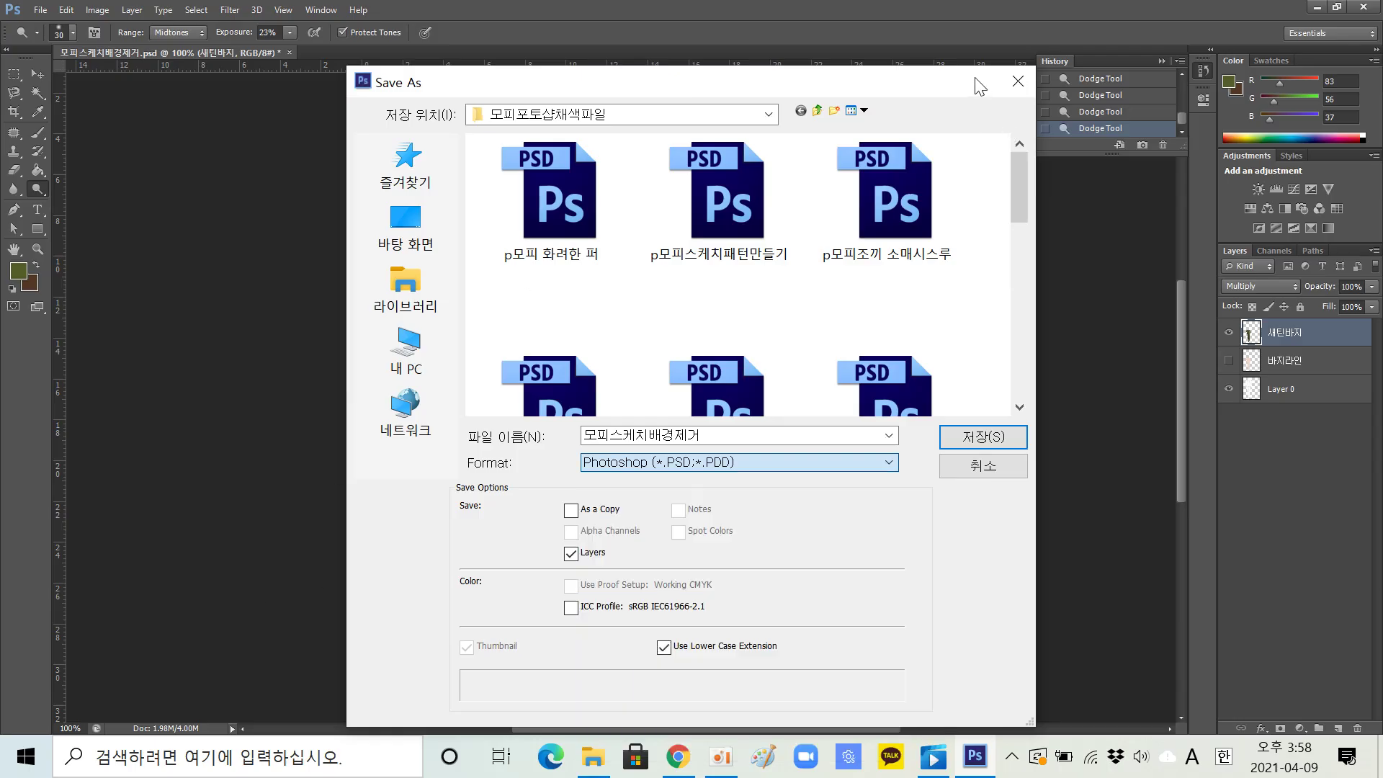
{"action": "left_click_drag", "start_coordinate": [909, 83], "coordinate": [1263, 121]}
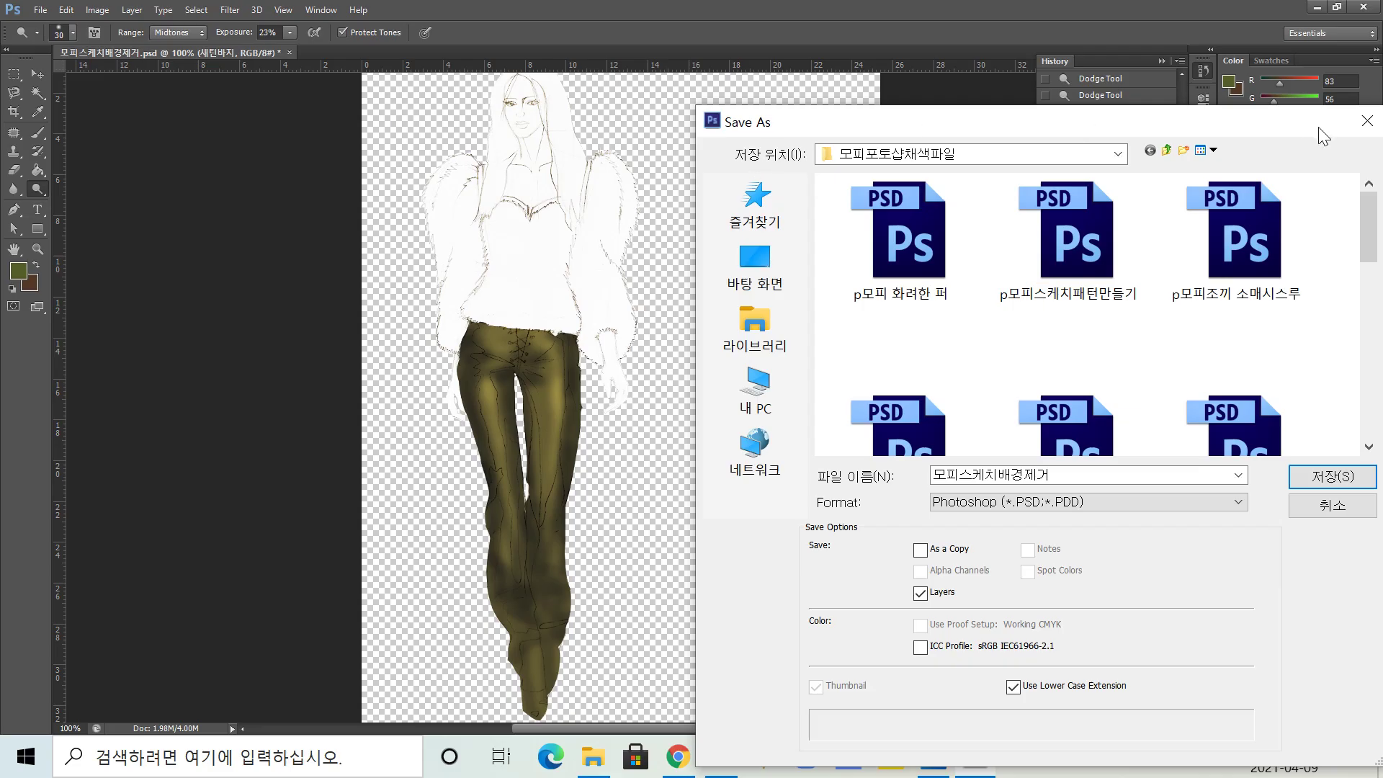
{"action": "left_click", "coordinate": [1366, 121]}
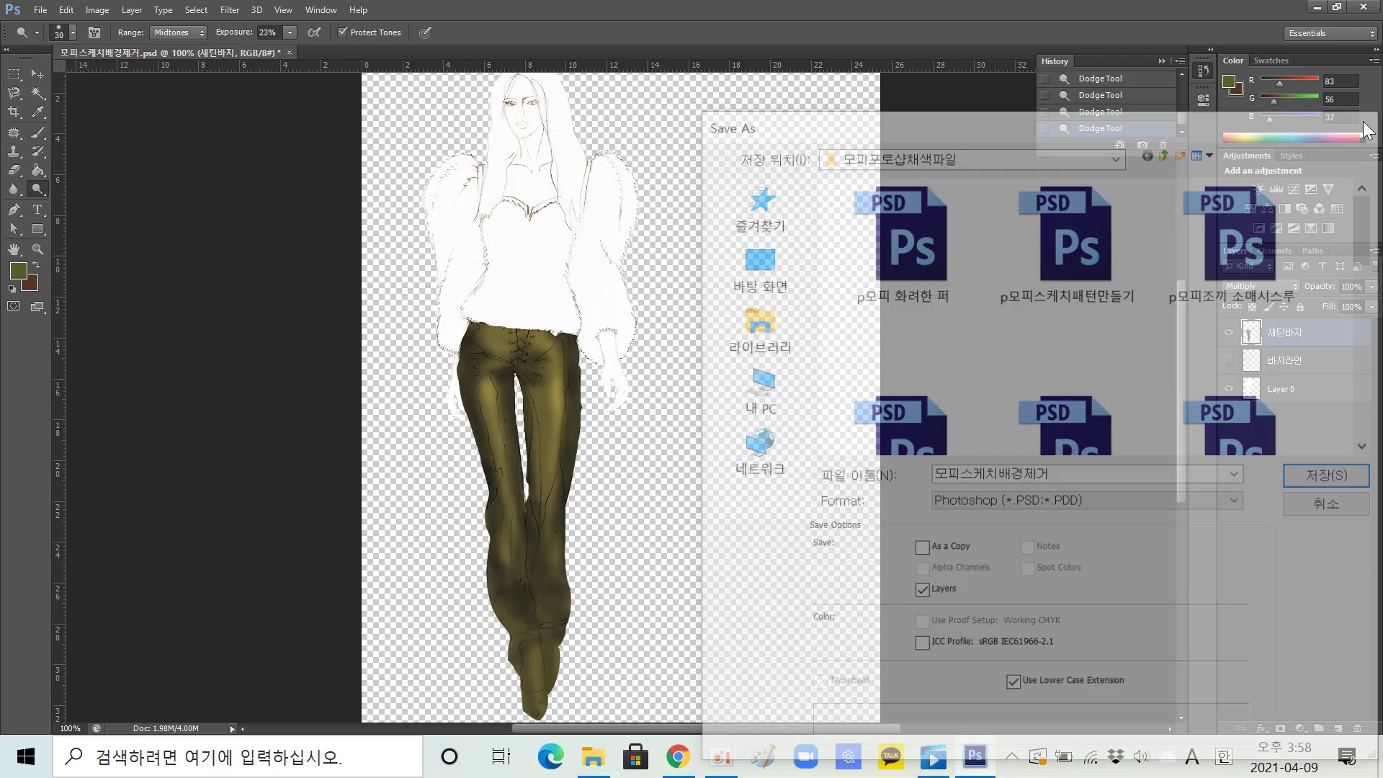
Step: Open the red plaid fabric image 레드체크패브릭 from the 패브릭이미지 모음 folder
{"action": "left_click", "coordinate": [40, 9]}
{"action": "left_click", "coordinate": [79, 16]}
{"action": "left_click", "coordinate": [66, 10]}
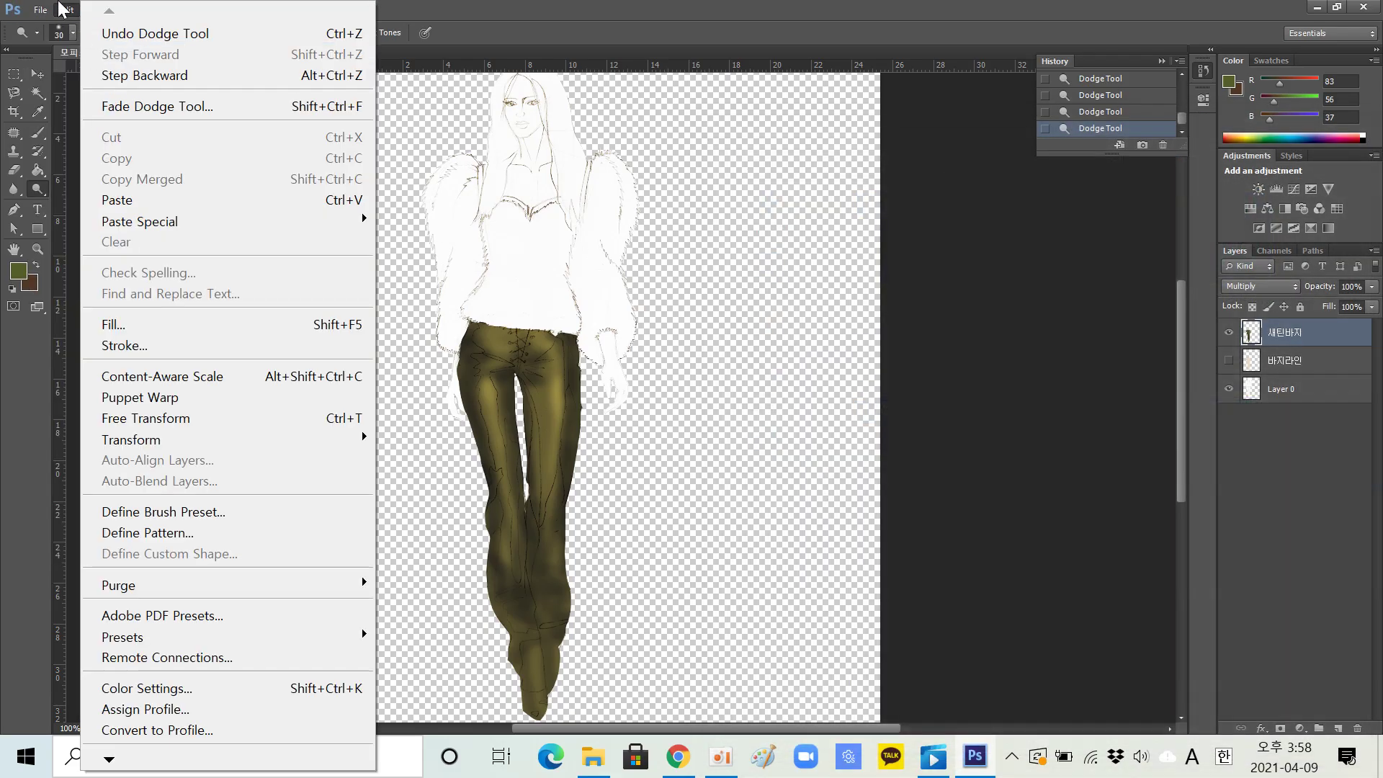
{"action": "mouse_move", "coordinate": [33, 13]}
{"action": "left_click", "coordinate": [65, 51]}
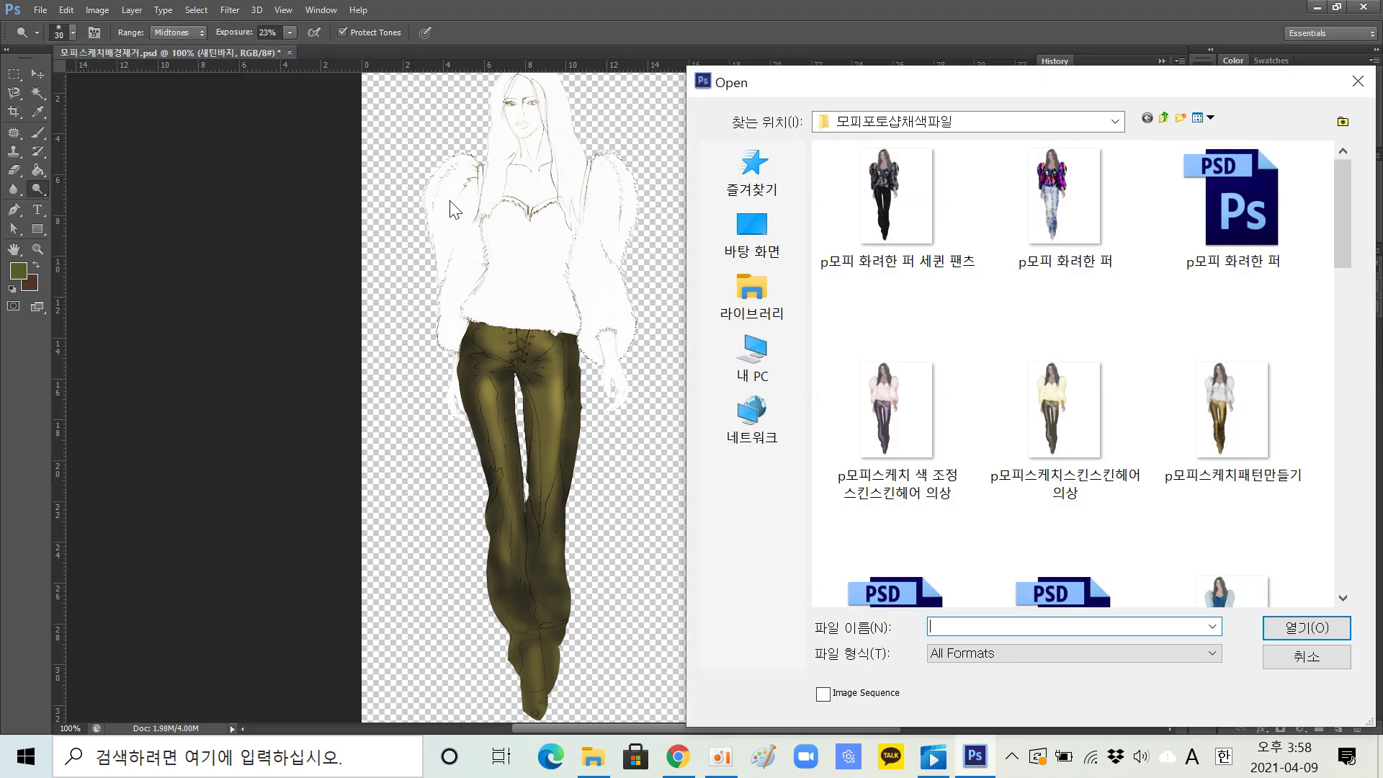
{"action": "scroll", "coordinate": [1121, 310], "scroll_direction": "down", "scroll_amount": 10}
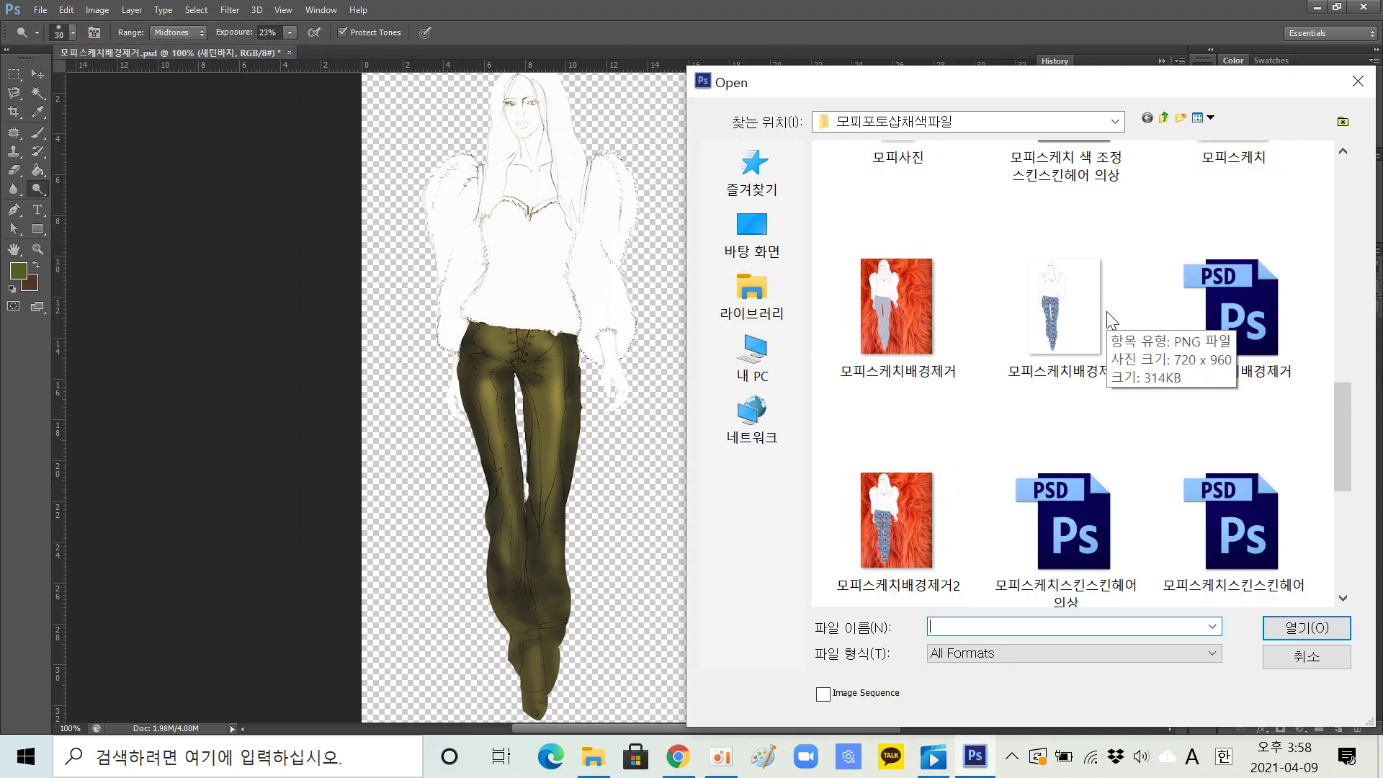
{"action": "scroll", "coordinate": [1098, 310], "scroll_direction": "up", "scroll_amount": 10}
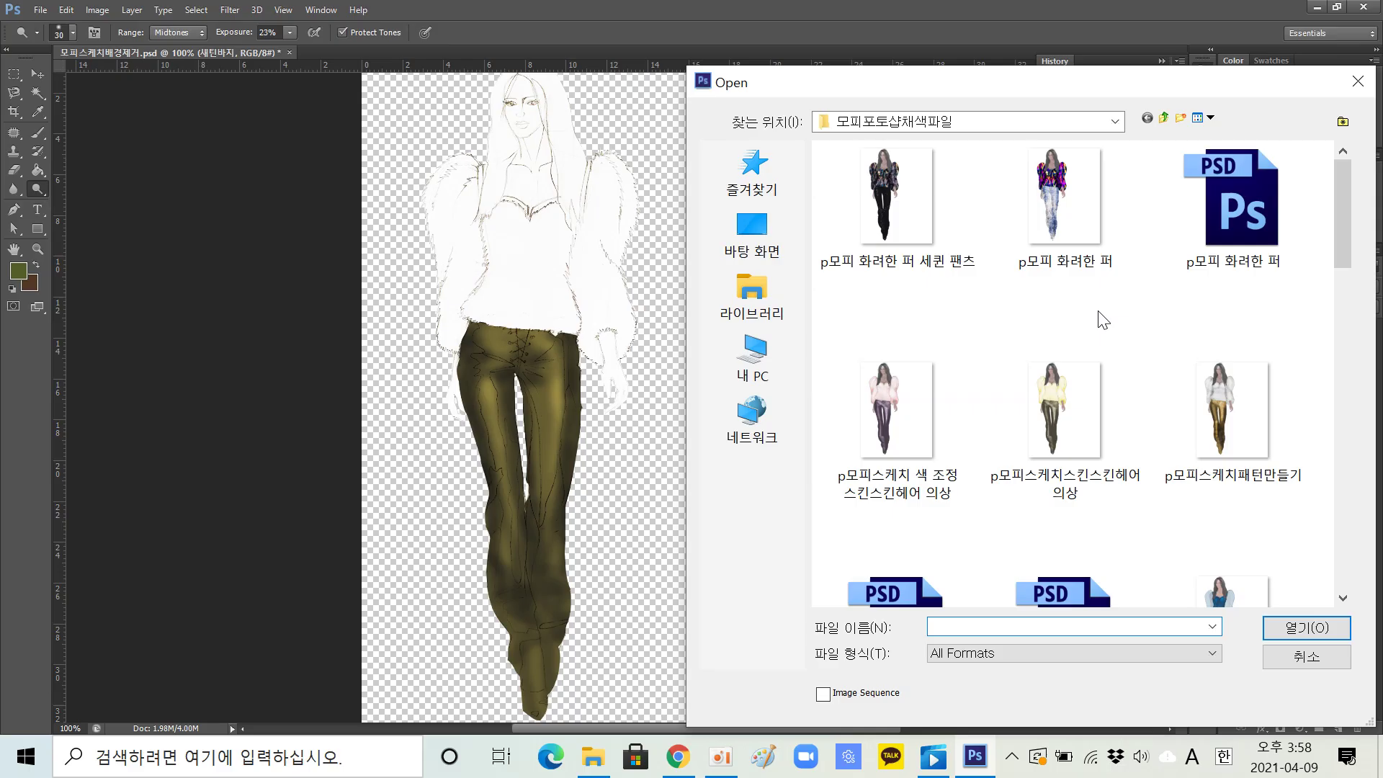
{"action": "left_click", "coordinate": [1115, 124]}
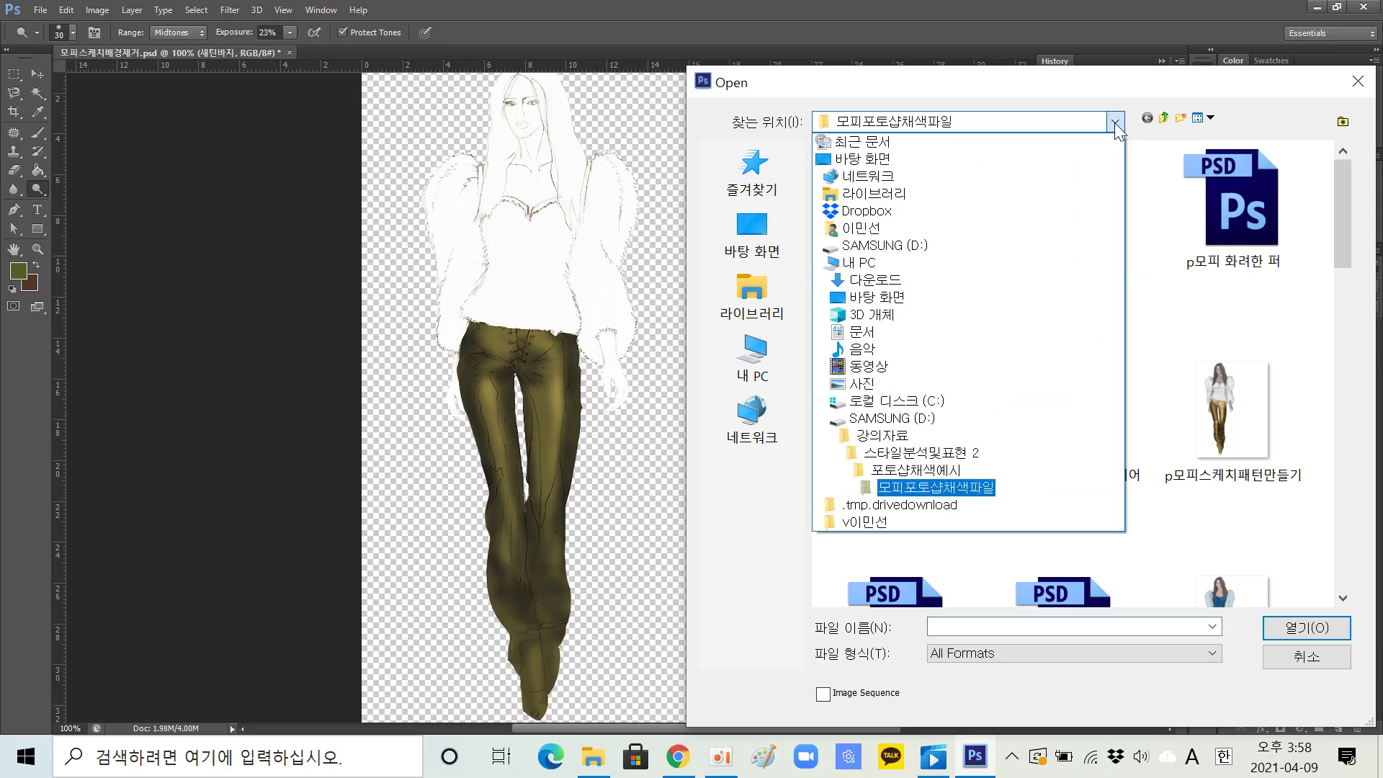
{"action": "left_click", "coordinate": [949, 470]}
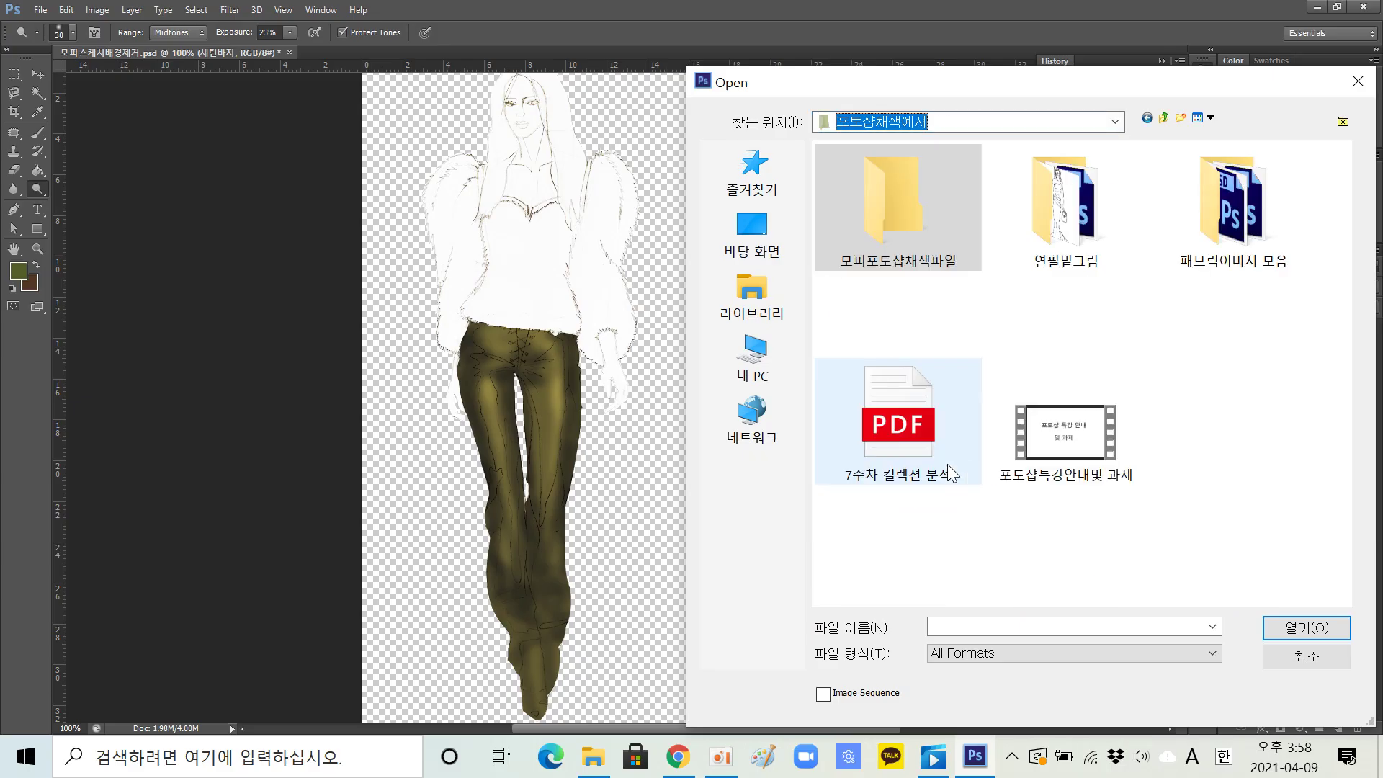
{"action": "double_click", "coordinate": [1229, 222]}
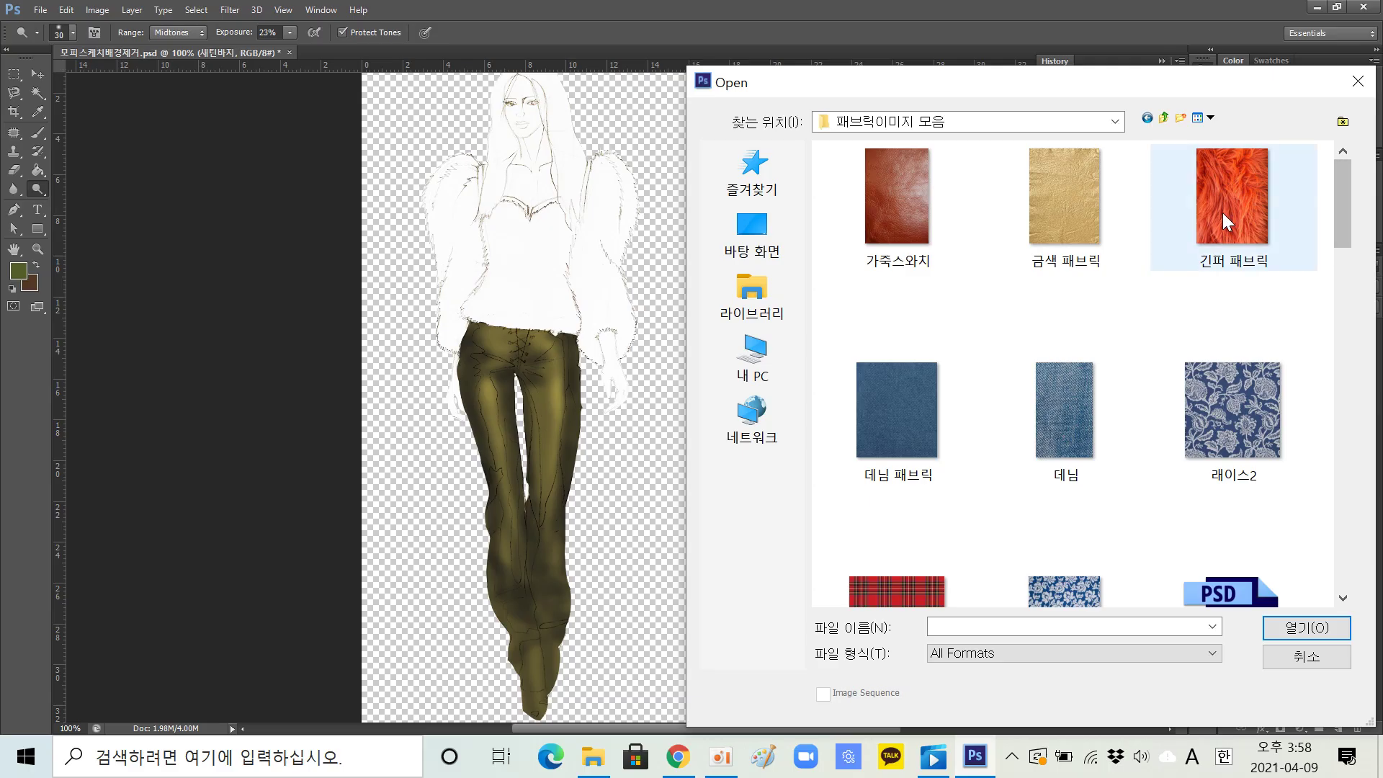
{"action": "left_click", "coordinate": [912, 594]}
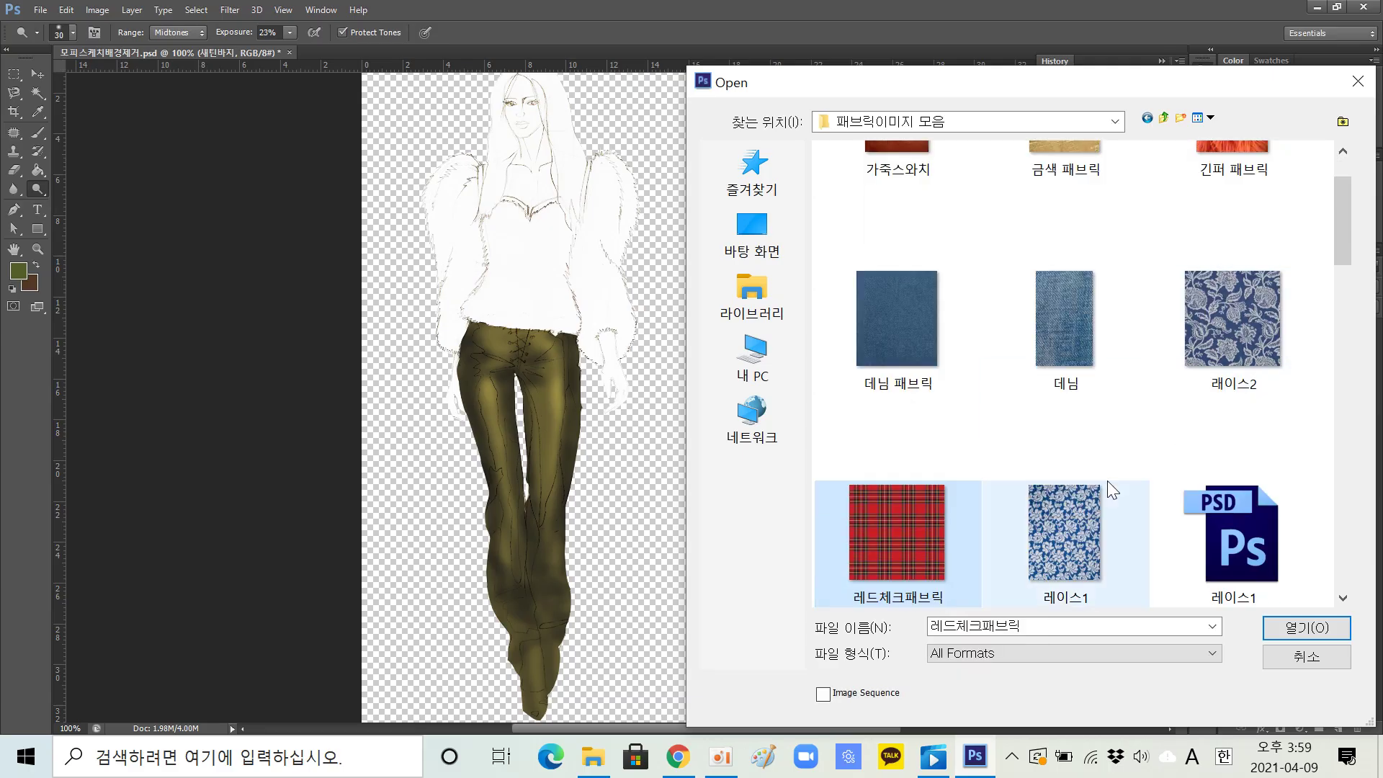
{"action": "left_click", "coordinate": [1294, 626]}
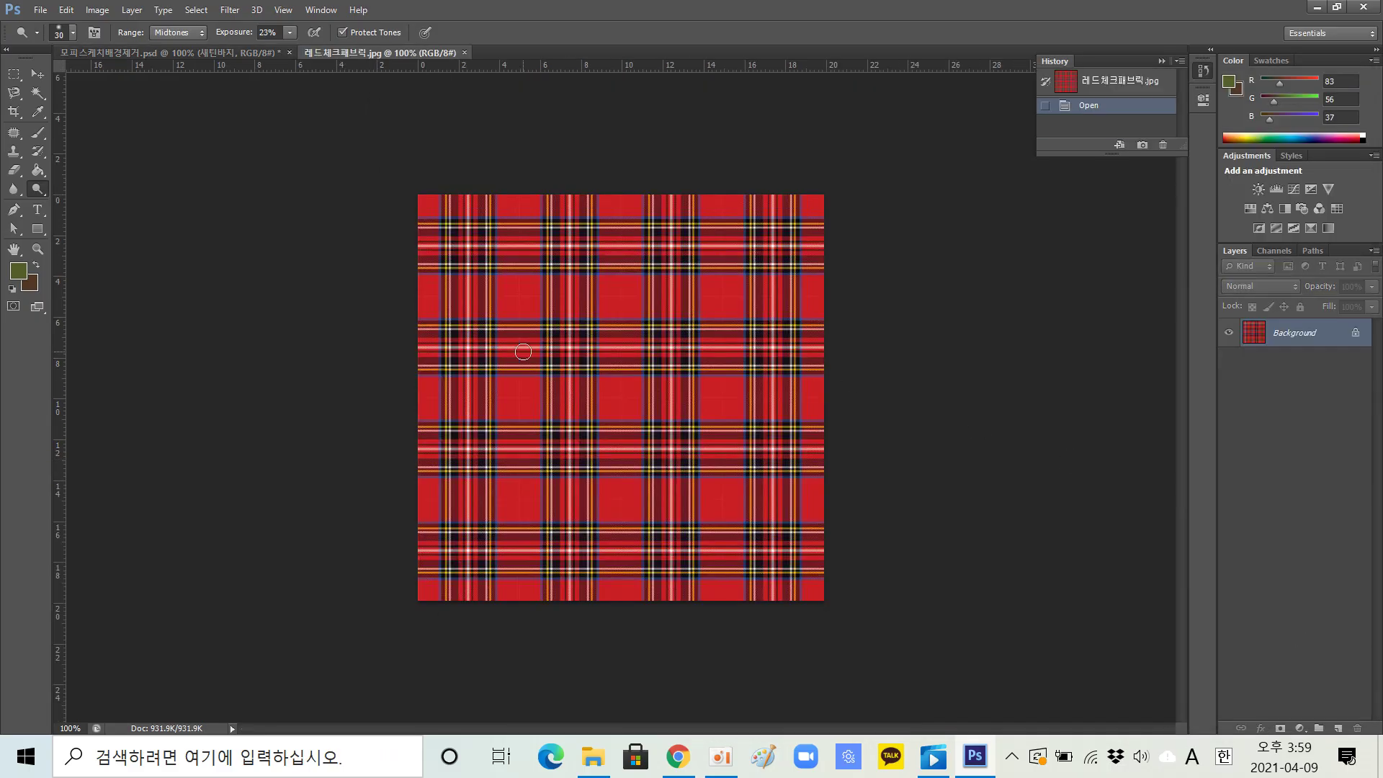
Step: Copy the entire plaid fabric image and paste it into 모피스케치배경제거.psd as a new layer
{"action": "key", "text": "ctrl+a"}
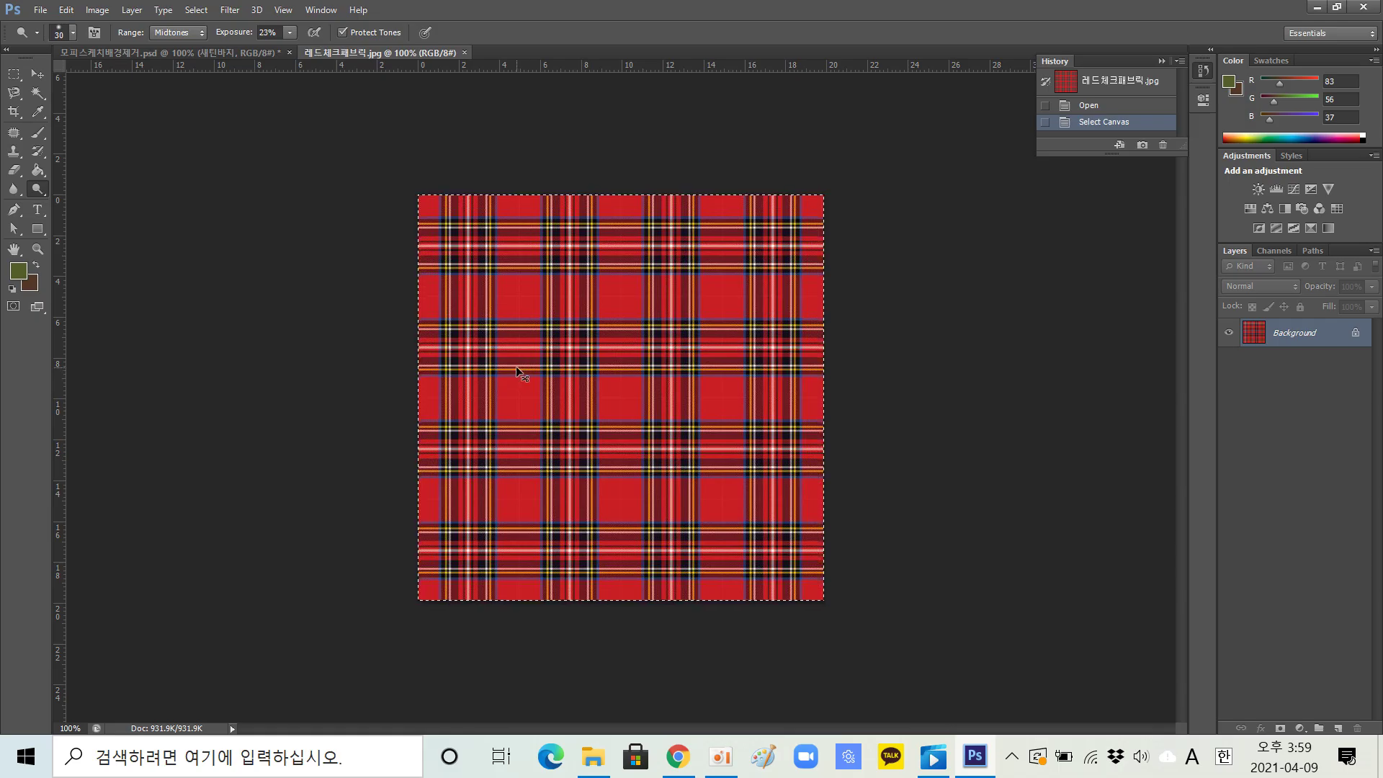
{"action": "left_click", "coordinate": [145, 51]}
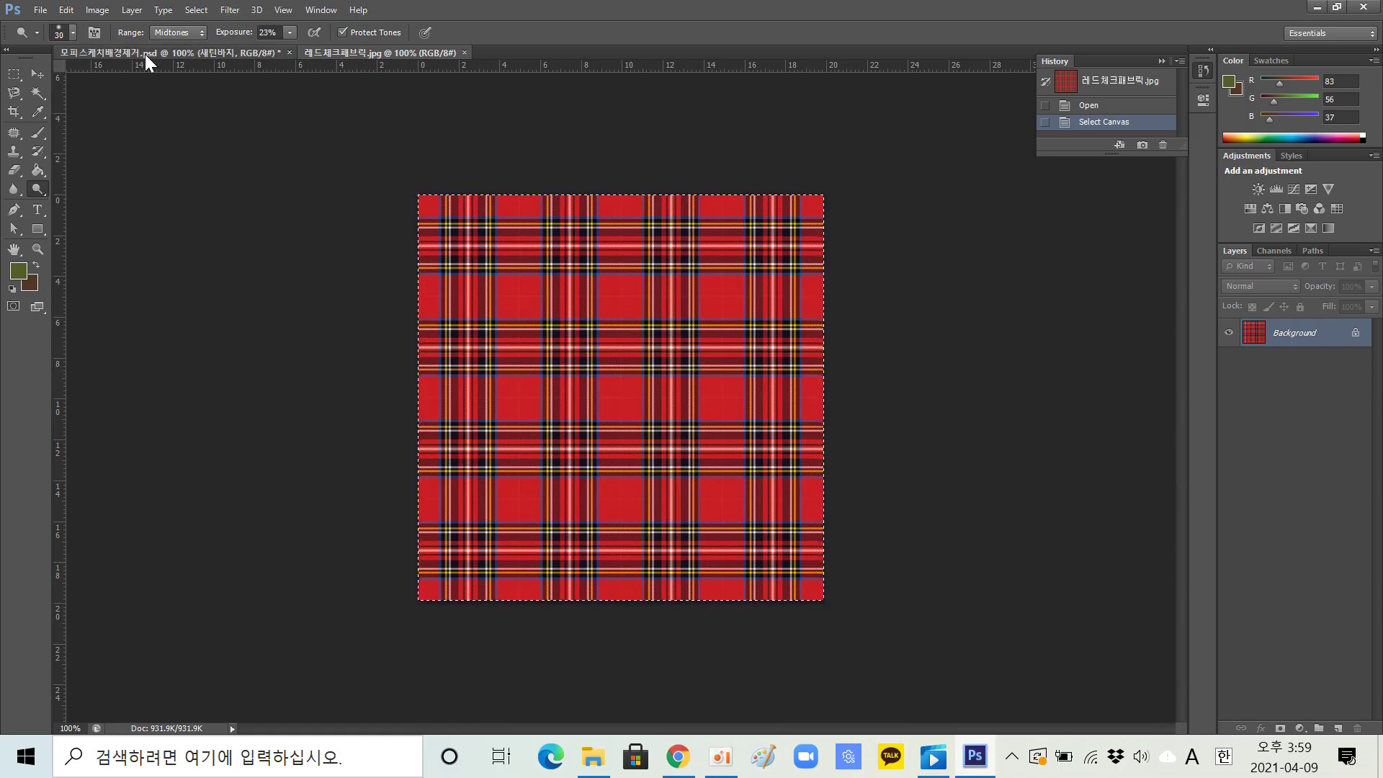
{"action": "key", "text": "ctrl+v"}
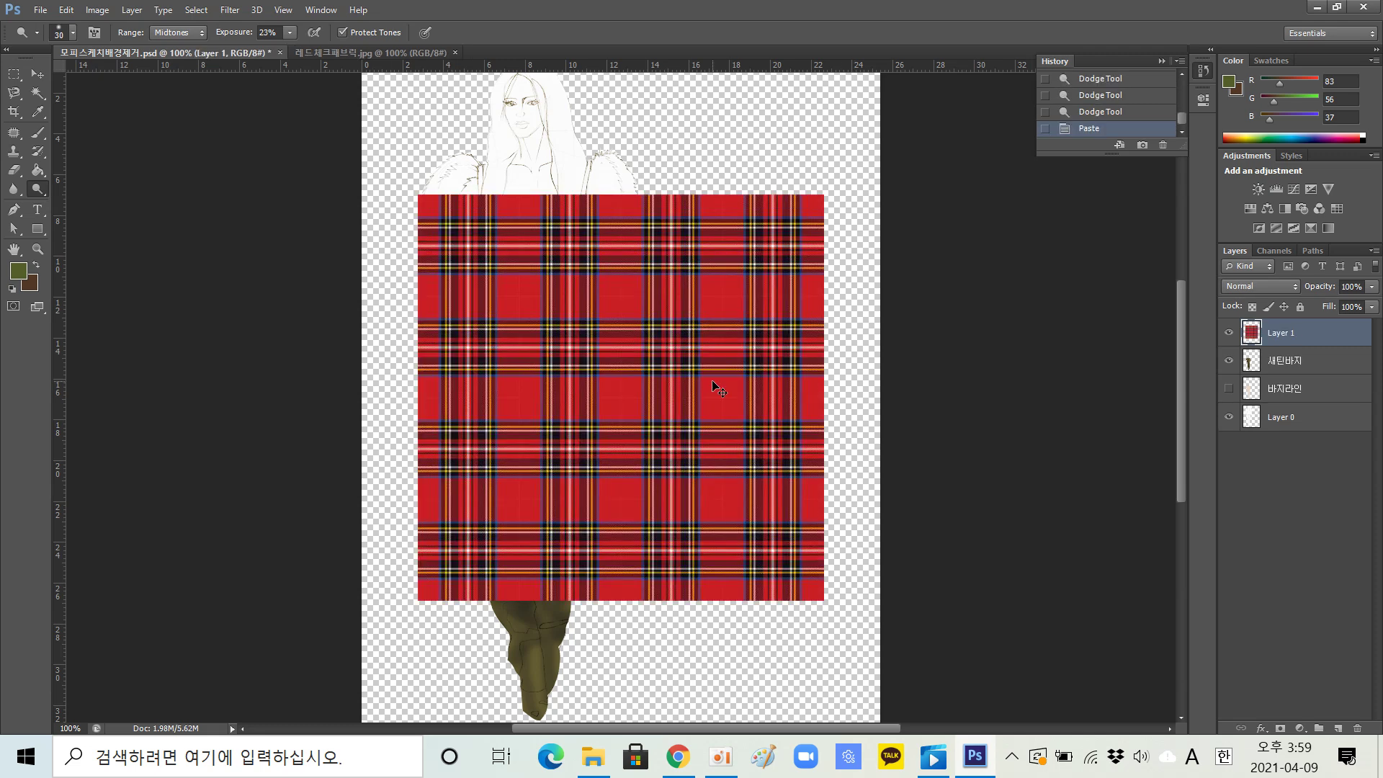
Step: Scale the pasted plaid proportionally to about 193% with Free Transform and position it to cover the whole canvas
{"action": "key", "text": "ctrl+t"}
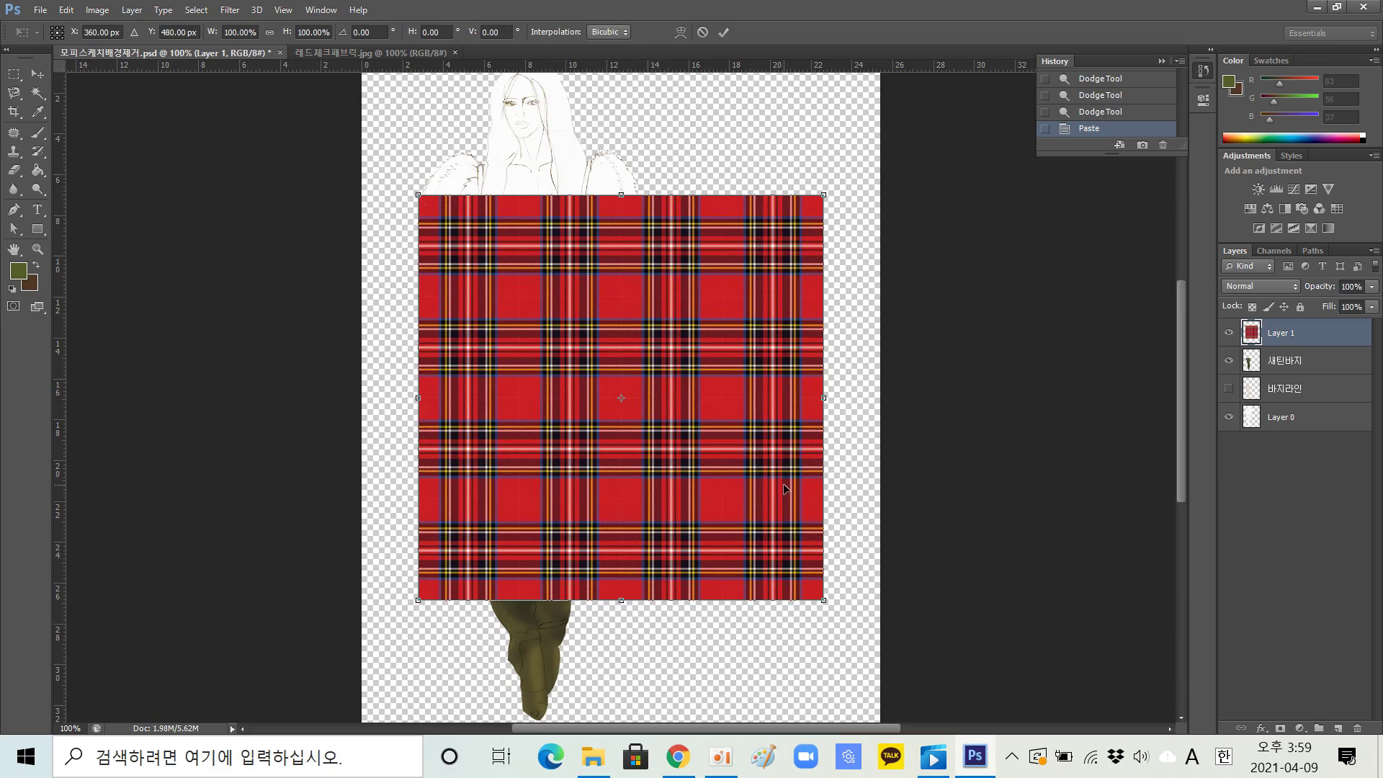
{"action": "left_click_drag", "start_coordinate": [820, 595], "coordinate": [834, 465]}
{"action": "scroll", "coordinate": [641, 278], "scroll_direction": "up", "scroll_amount": 8}
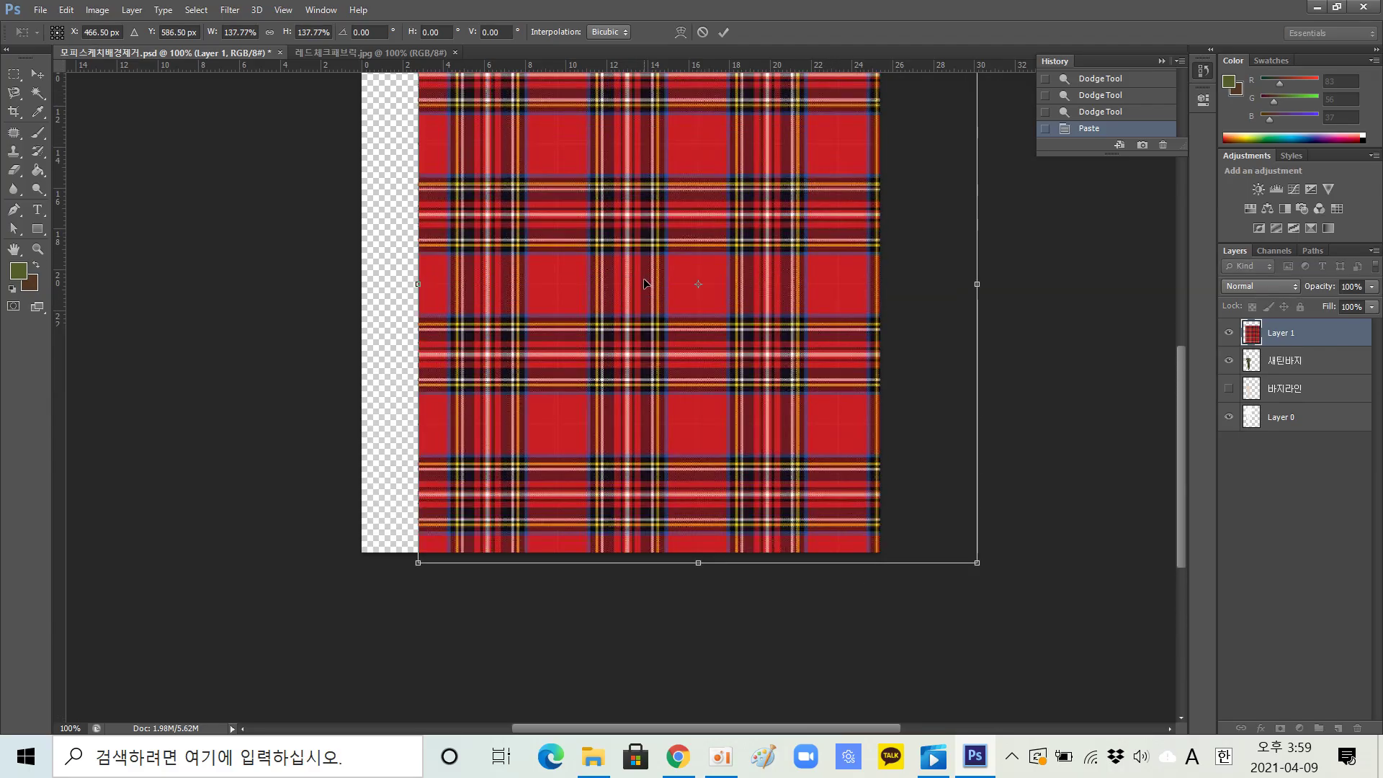
{"action": "scroll", "coordinate": [650, 282], "scroll_direction": "up", "scroll_amount": 2}
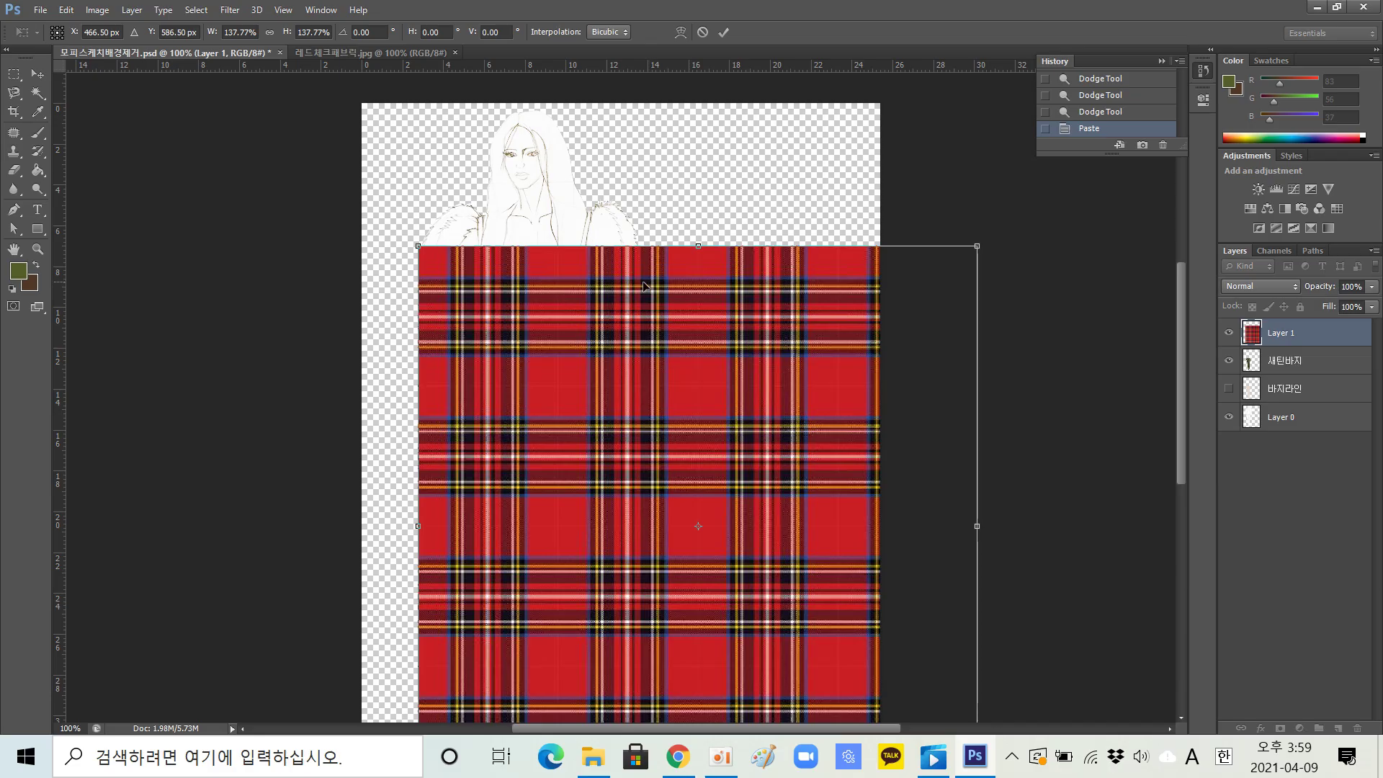
{"action": "left_click_drag", "start_coordinate": [426, 246], "coordinate": [336, 179]}
{"action": "scroll", "coordinate": [733, 431], "scroll_direction": "down", "scroll_amount": 8}
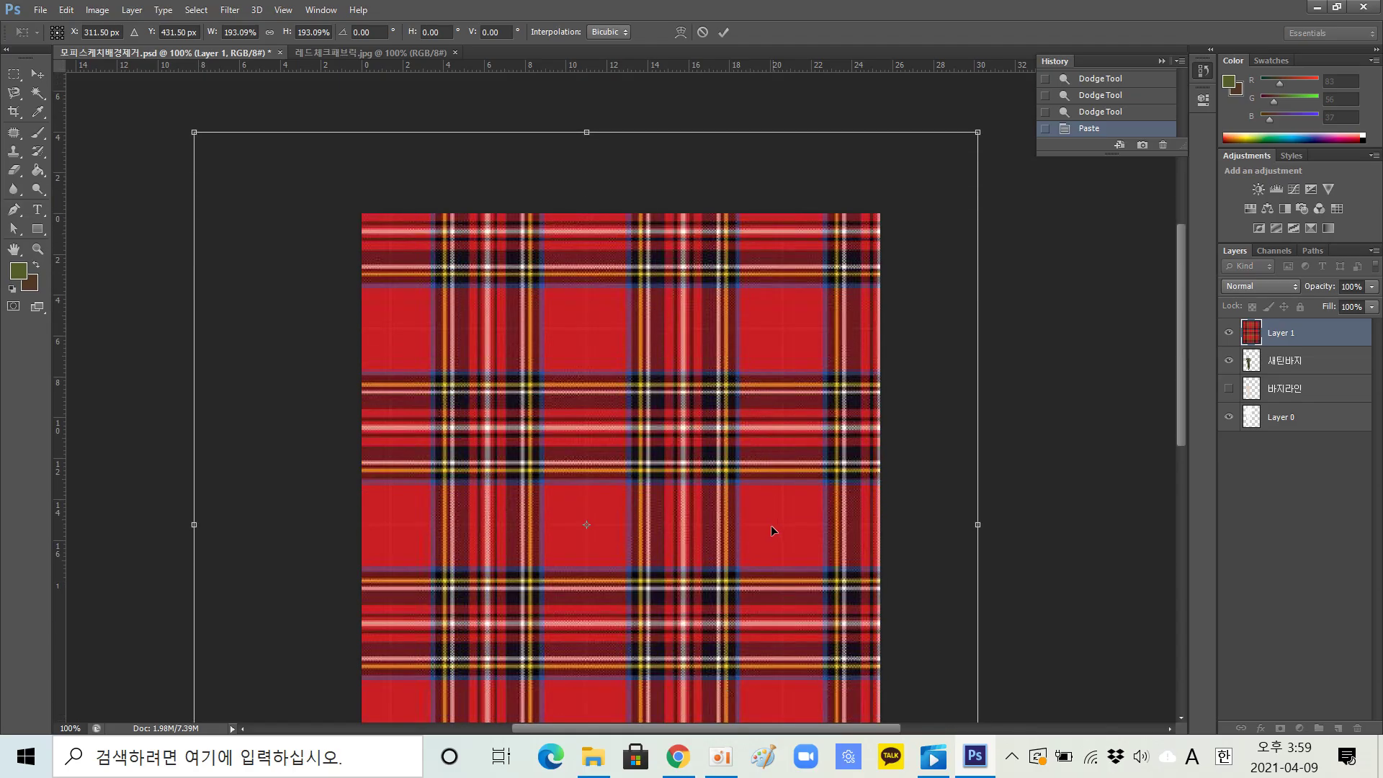
{"action": "left_click_drag", "start_coordinate": [662, 469], "coordinate": [595, 475]}
{"action": "scroll", "coordinate": [721, 504], "scroll_direction": "down", "scroll_amount": 6}
{"action": "scroll", "coordinate": [724, 528], "scroll_direction": "up", "scroll_amount": 3}
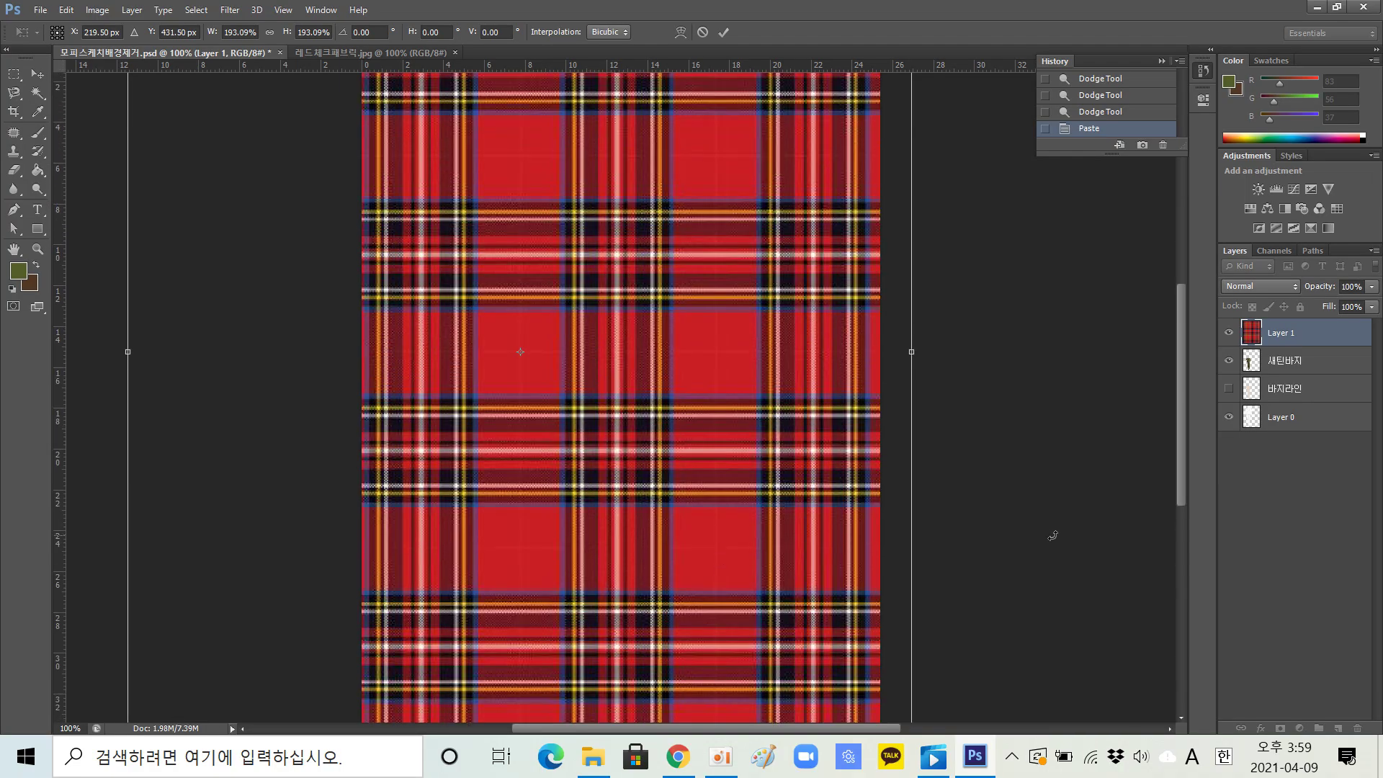
{"action": "key", "text": "Return"}
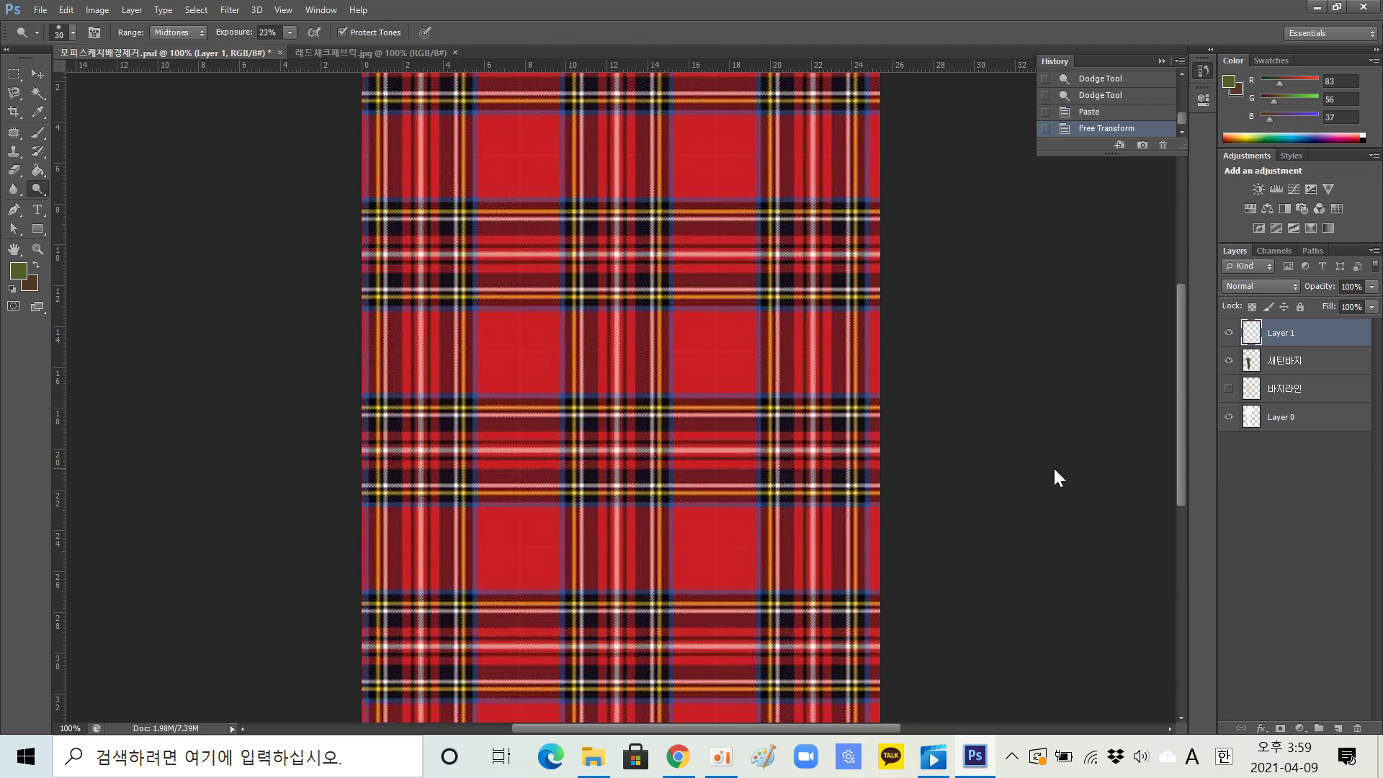
Step: Move the plaid layer to the bottom of the layer stack, beneath Layer 0, as the figure's background
{"action": "left_click_drag", "start_coordinate": [1320, 333], "coordinate": [1323, 448]}
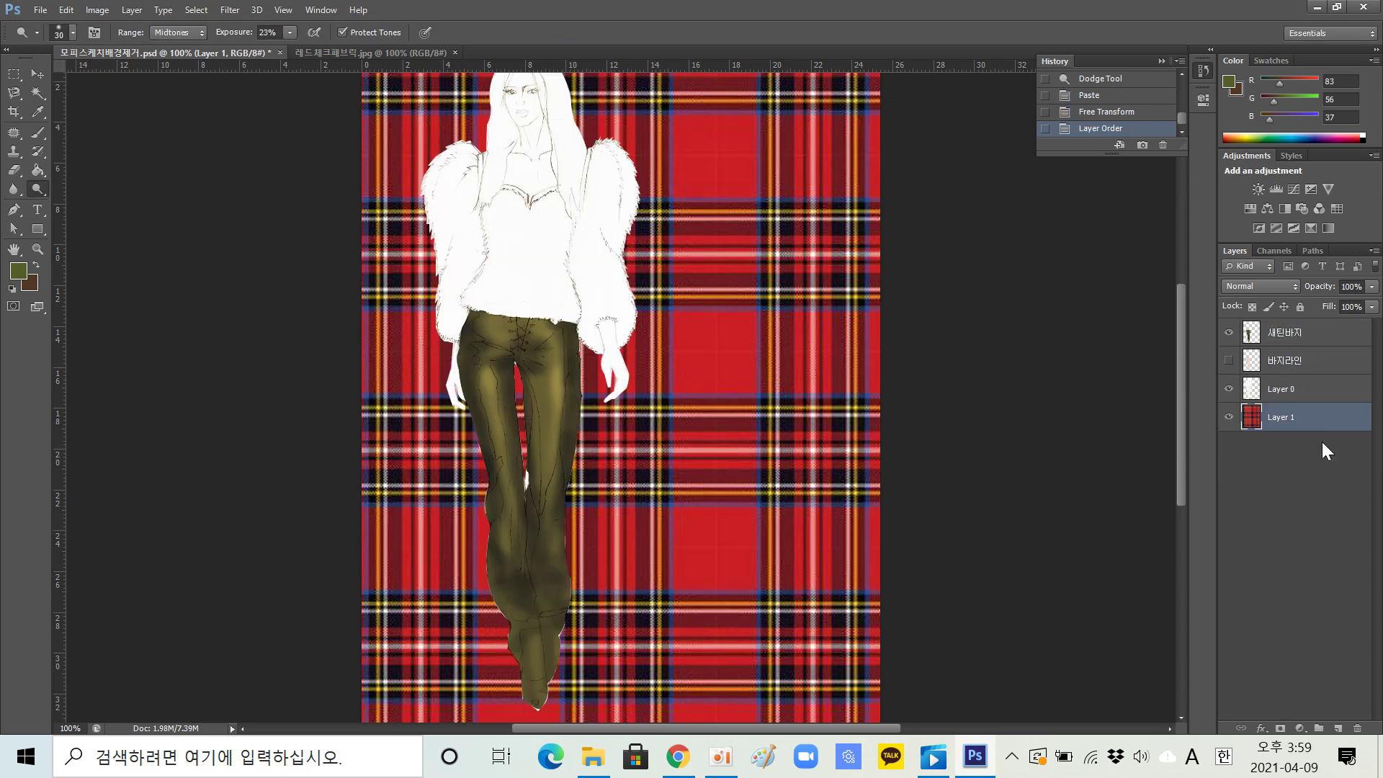
{"action": "scroll", "coordinate": [823, 559], "scroll_direction": "up", "scroll_amount": 2}
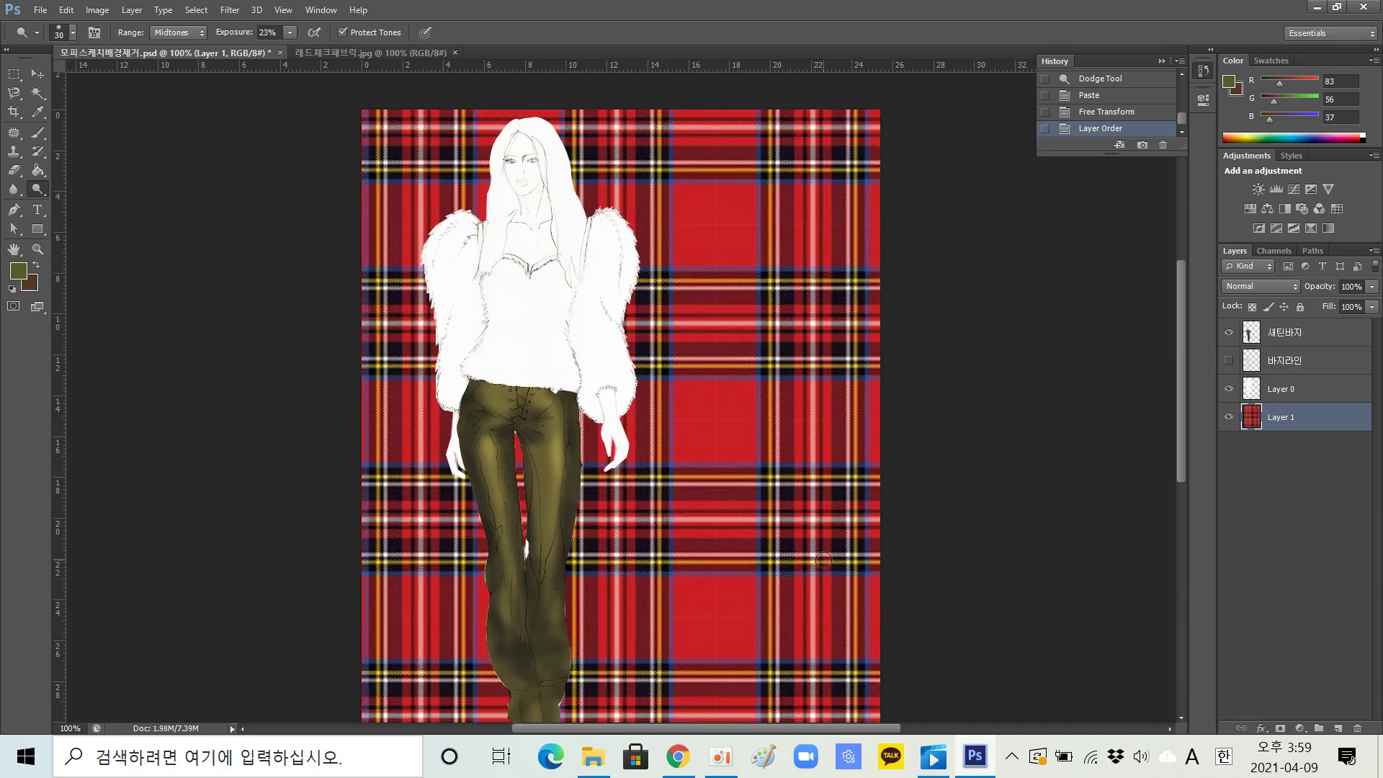
{"action": "scroll", "coordinate": [823, 560], "scroll_direction": "down", "scroll_amount": 3}
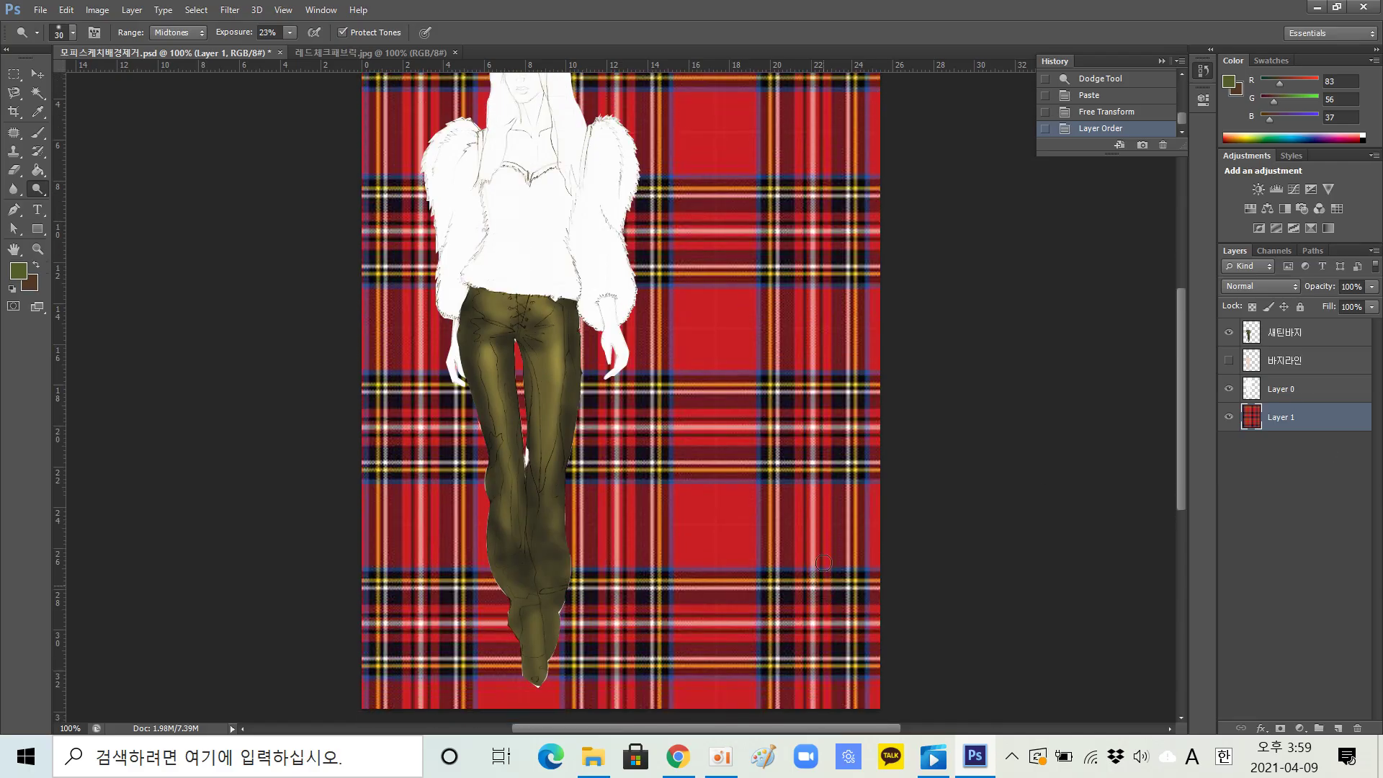
Step: Save a JPEG copy of the plaid-background artwork as 모피스케치배경제거.jpg, replacing the existing file, with High quality and Progressive format at 3 scans
{"action": "scroll", "coordinate": [823, 562], "scroll_direction": "up", "scroll_amount": 3}
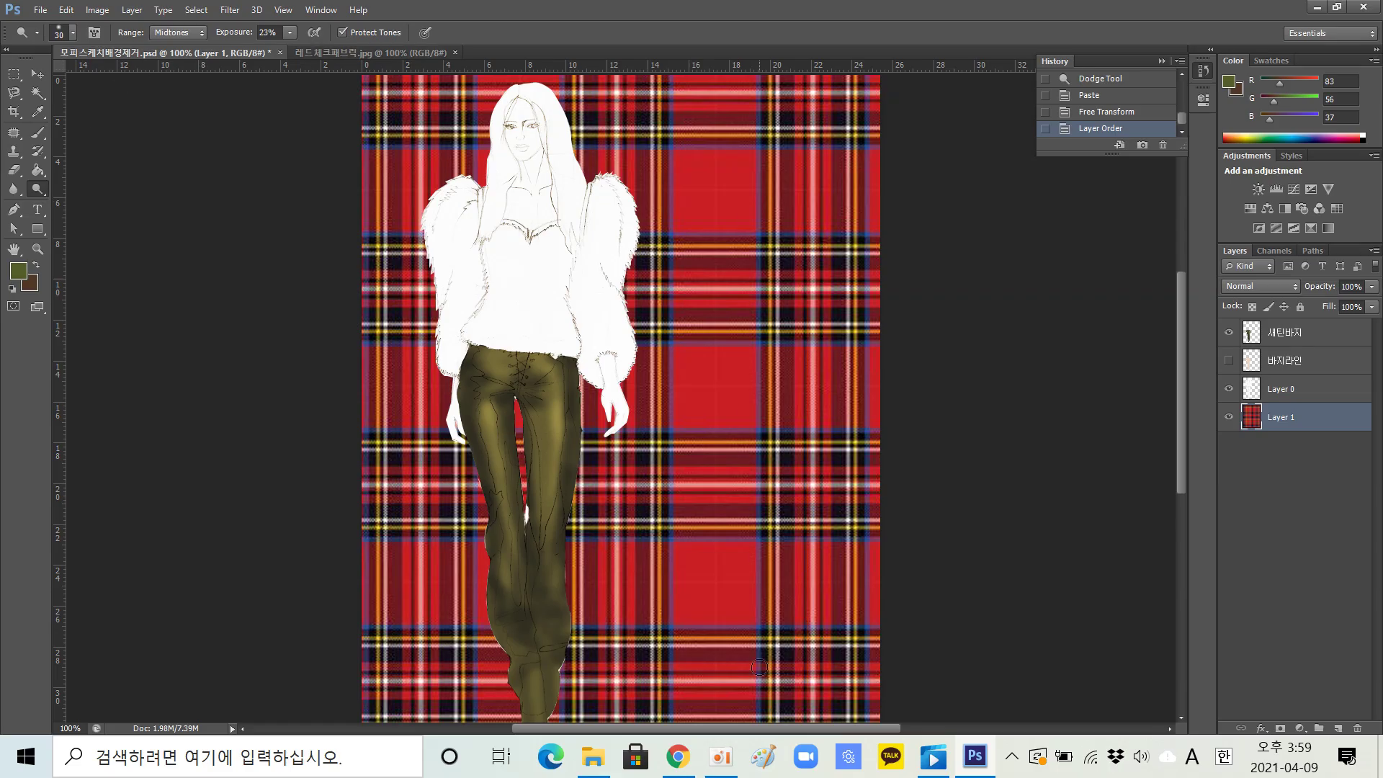
{"action": "scroll", "coordinate": [693, 549], "scroll_direction": "up", "scroll_amount": 2}
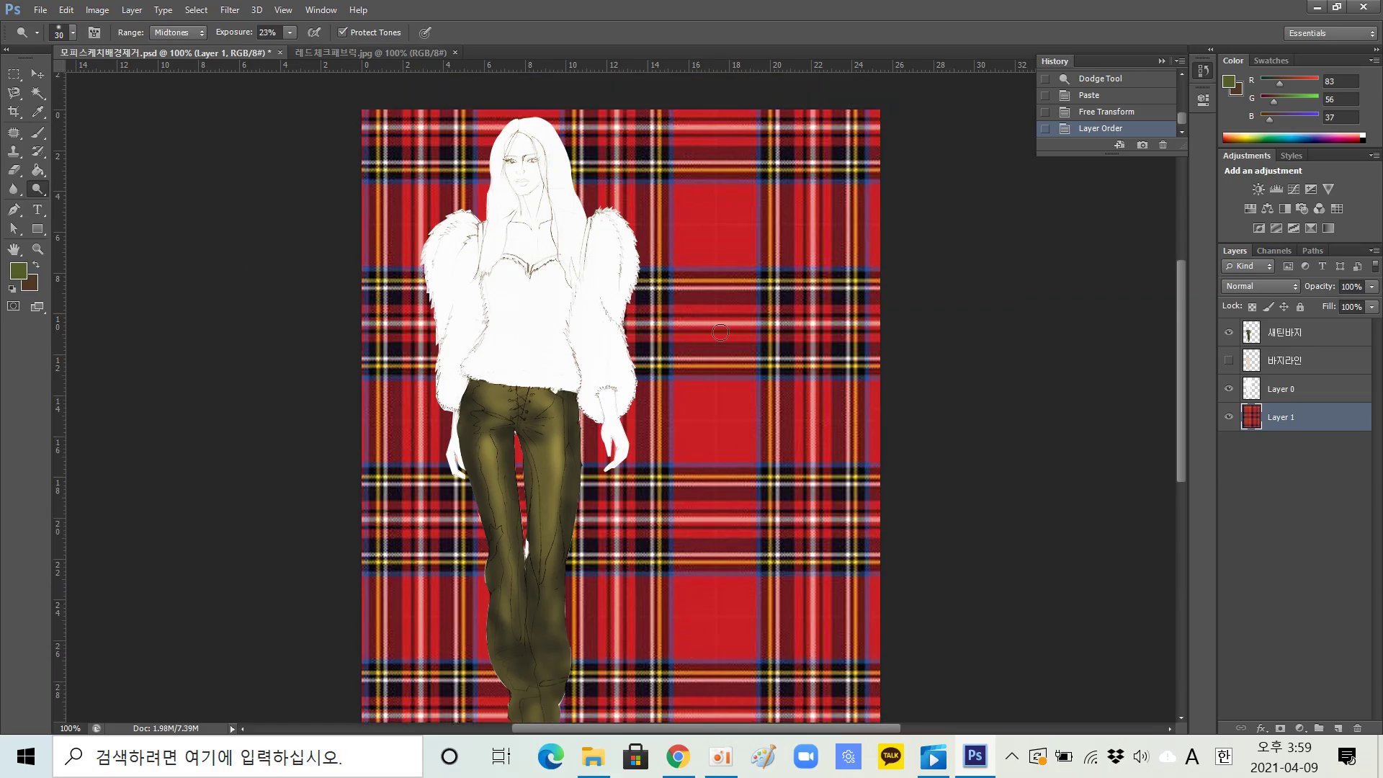
{"action": "left_click", "coordinate": [34, 9]}
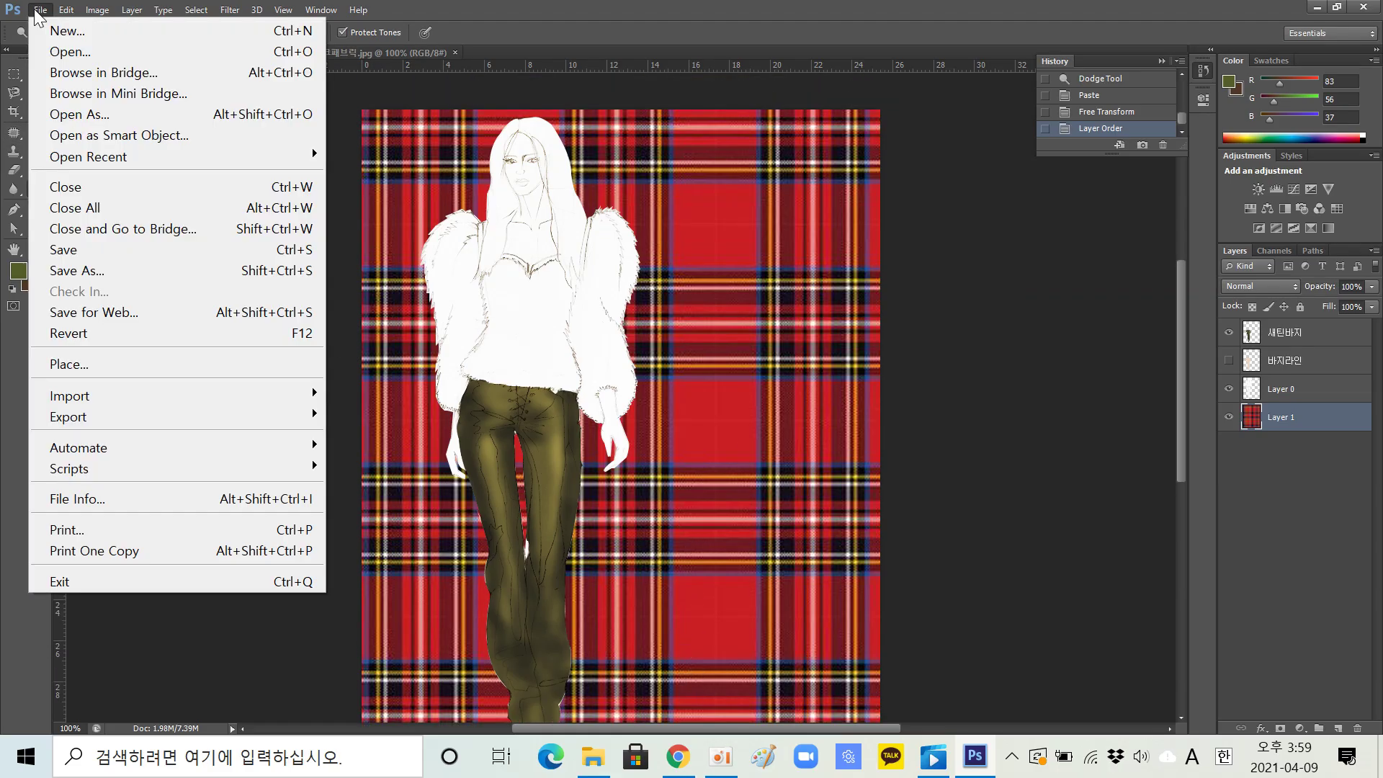
{"action": "left_click", "coordinate": [140, 272]}
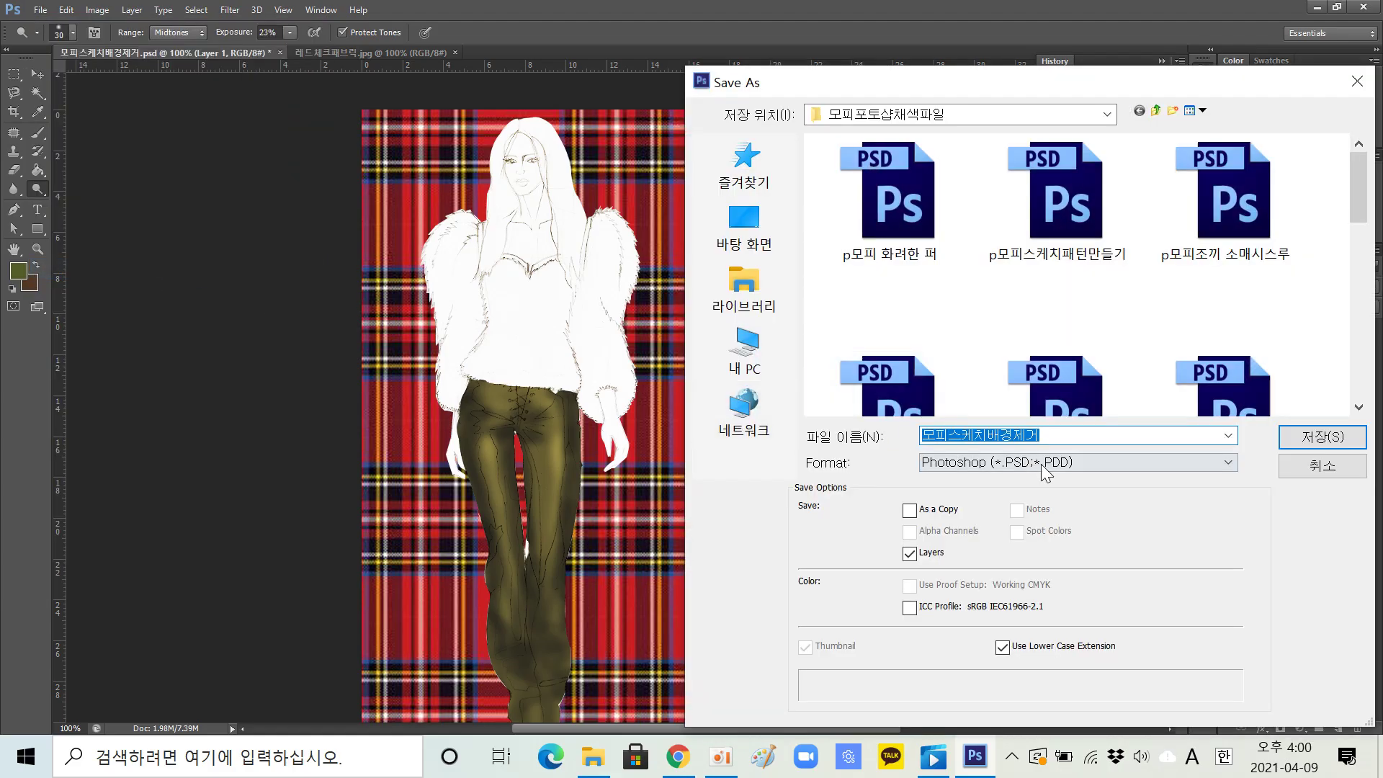
{"action": "left_click", "coordinate": [1229, 463]}
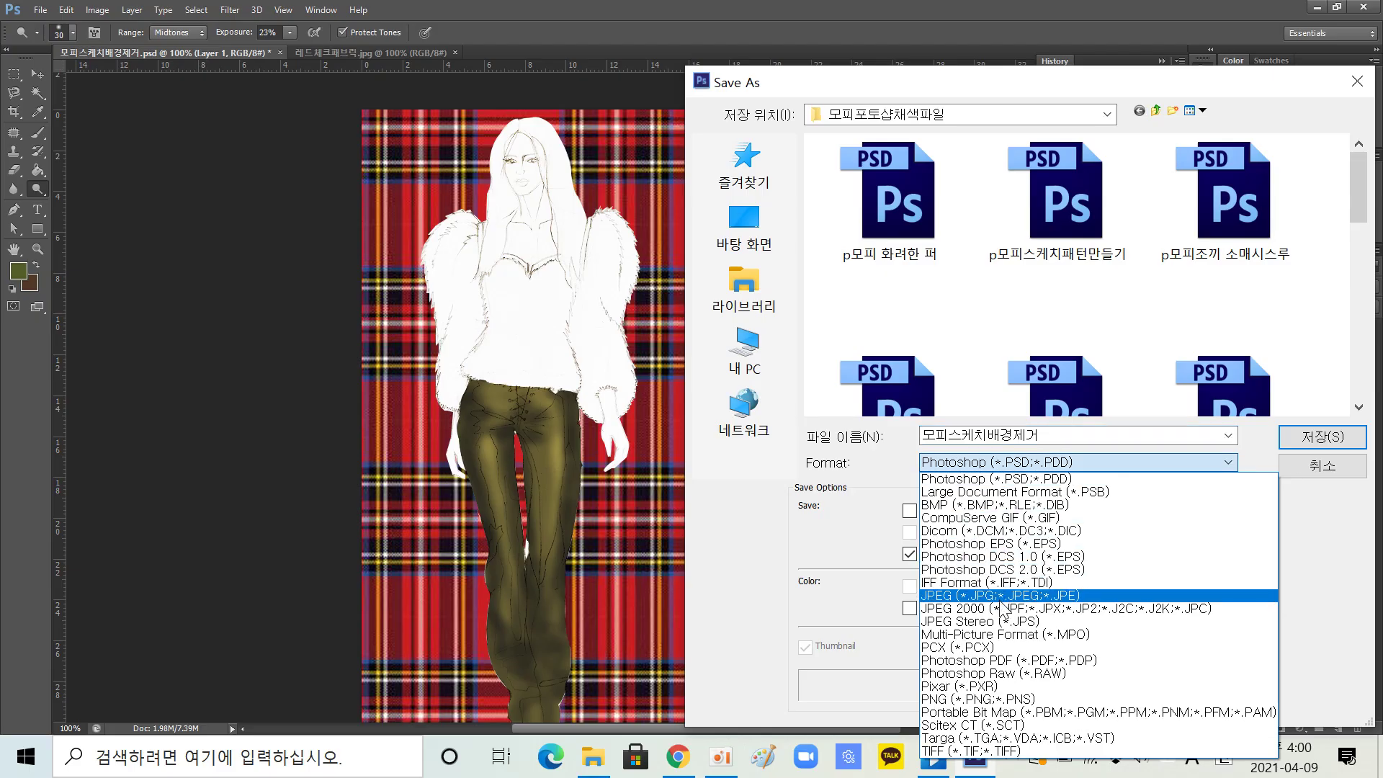
{"action": "left_click", "coordinate": [1000, 597]}
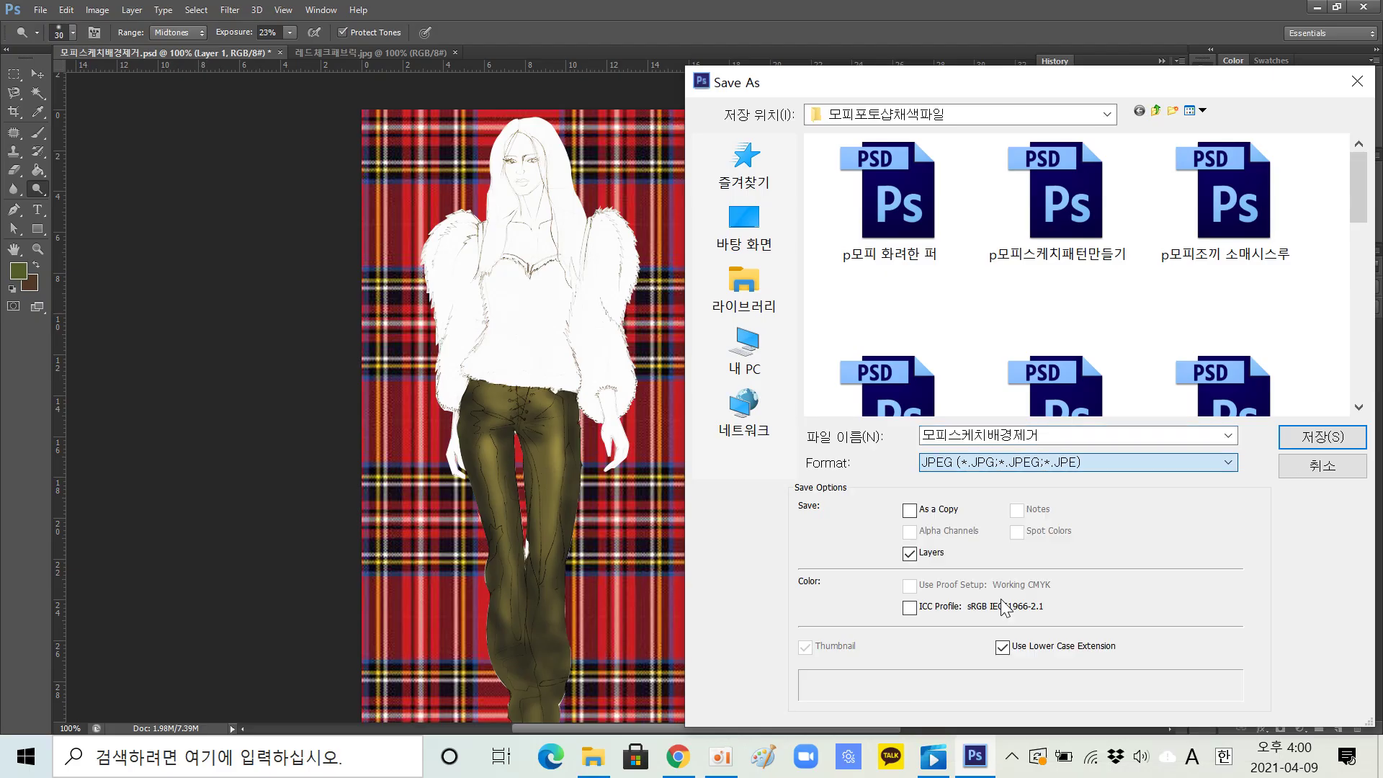
{"action": "left_click", "coordinate": [1303, 440]}
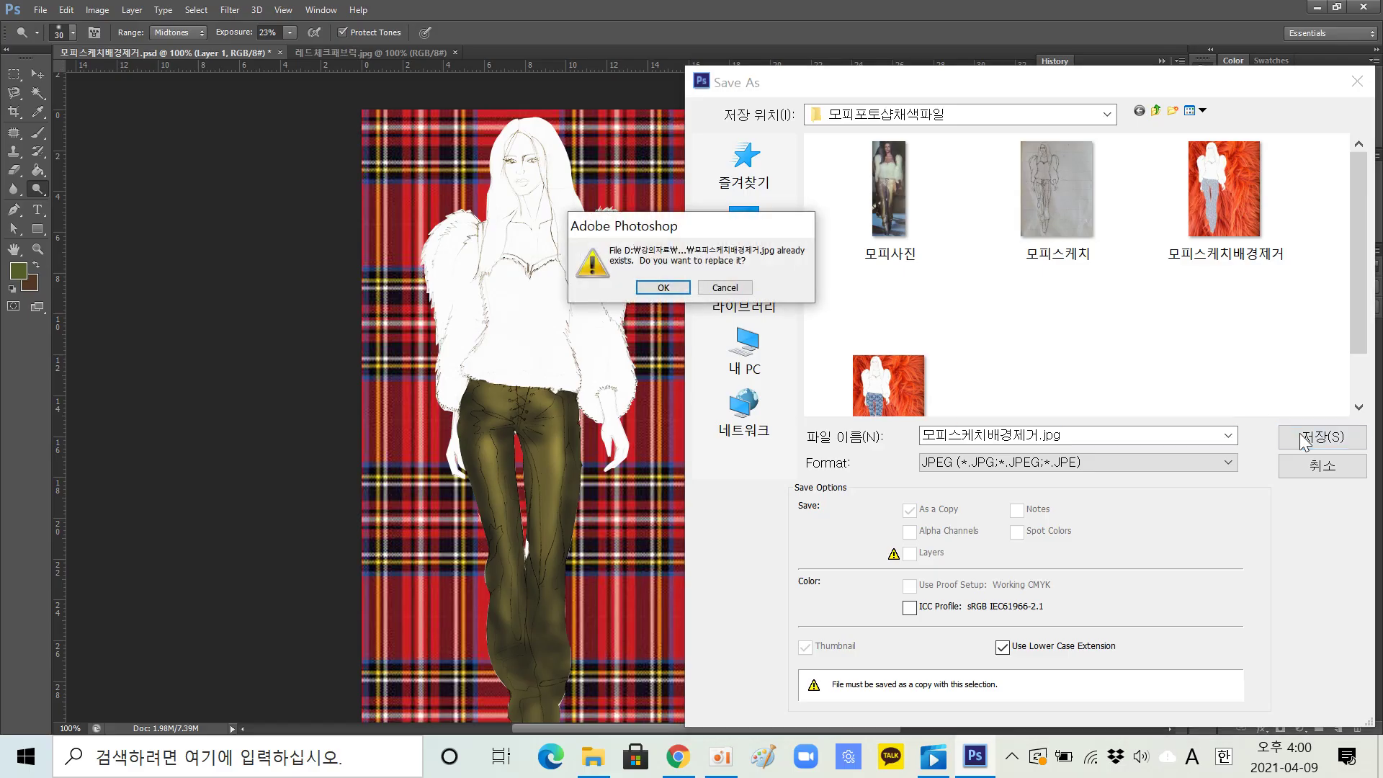
{"action": "left_click", "coordinate": [663, 289]}
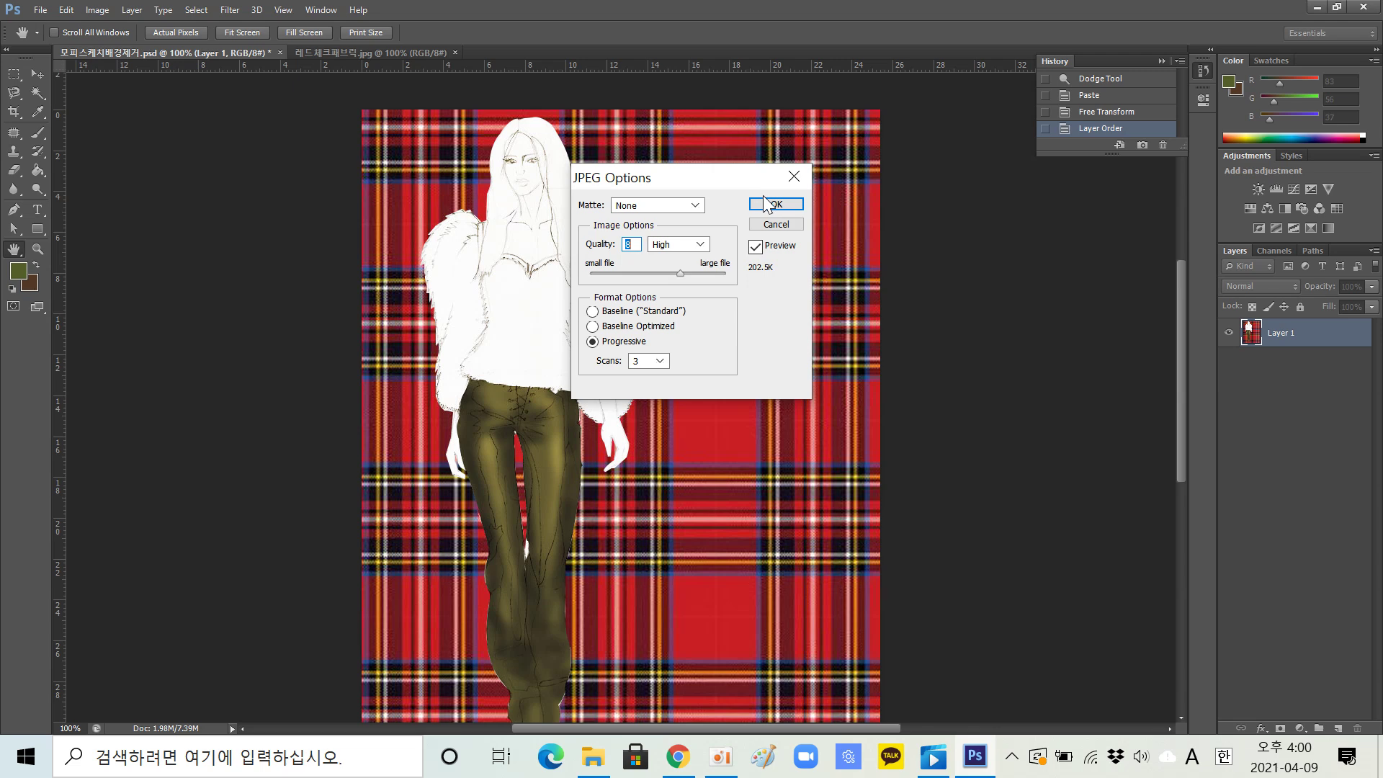
{"action": "left_click", "coordinate": [782, 227]}
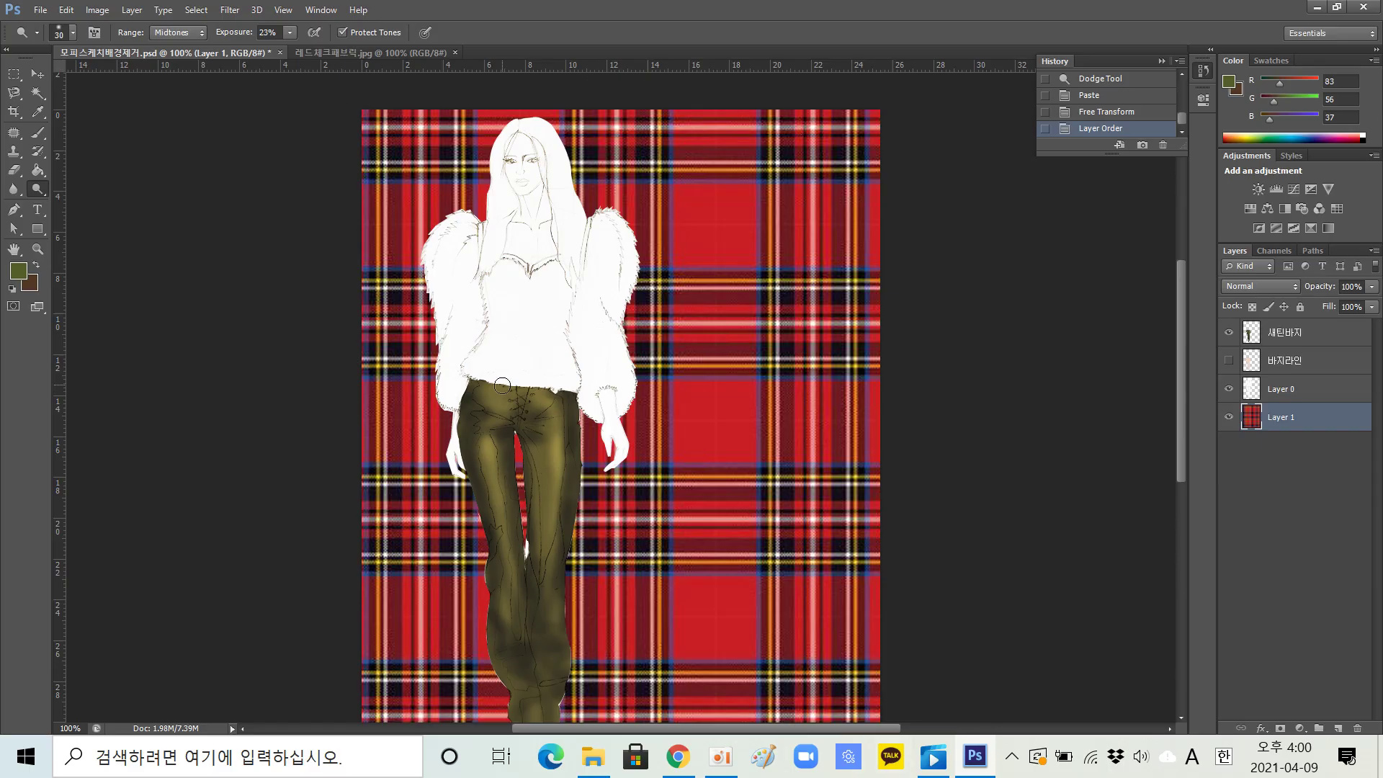
Step: Hide the plaid Layer 1 and save a transparent PNG copy as 1모피스케치배경제거.png with Smallest / Slow compression and no interlacing
{"action": "left_click", "coordinate": [1228, 418]}
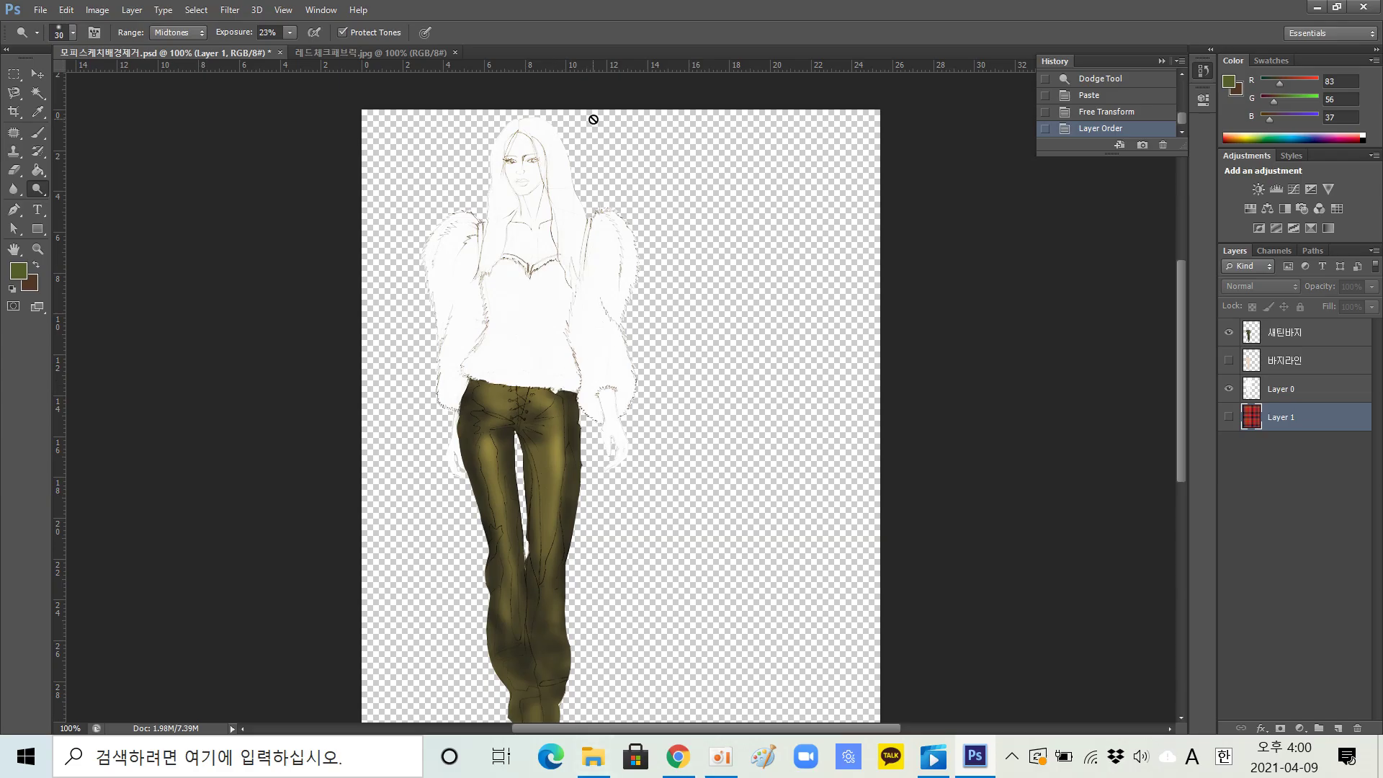
{"action": "left_click", "coordinate": [41, 10]}
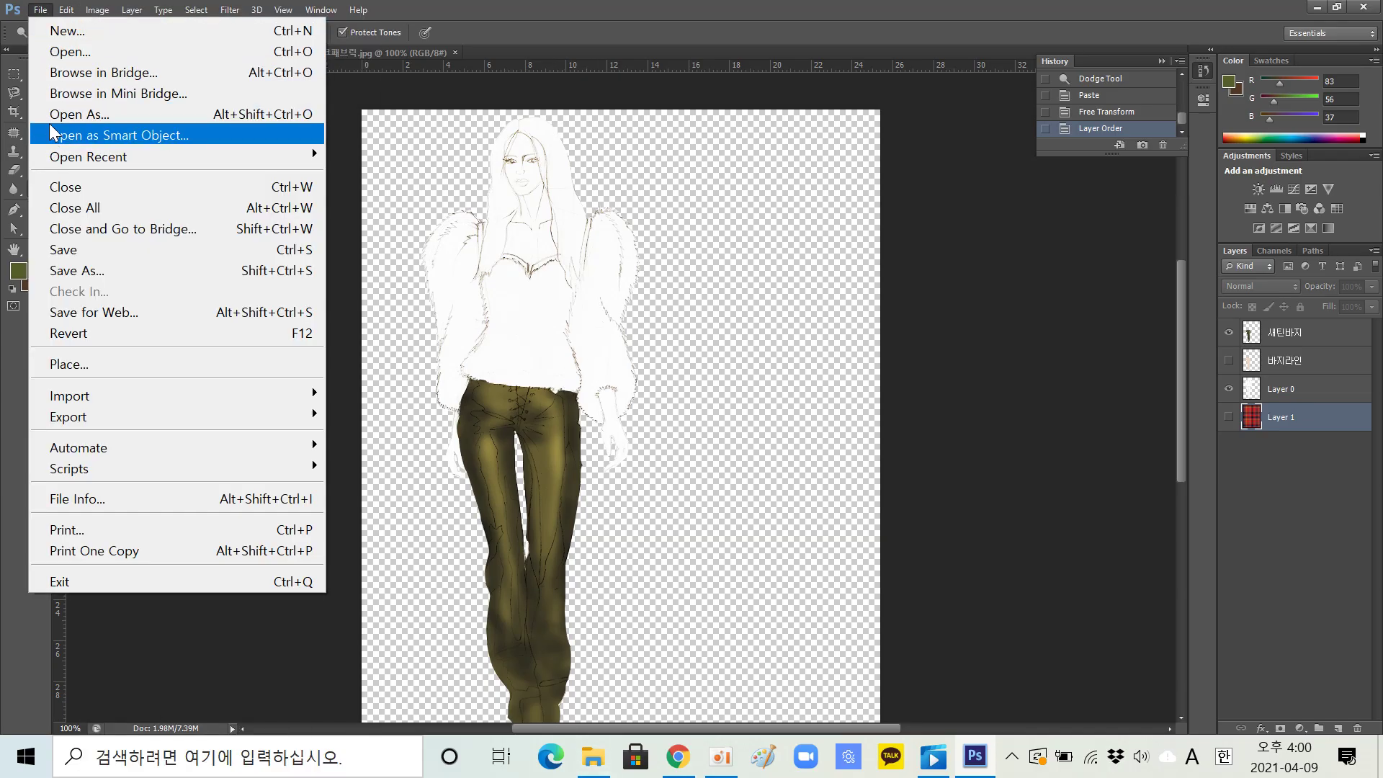
{"action": "left_click", "coordinate": [90, 270]}
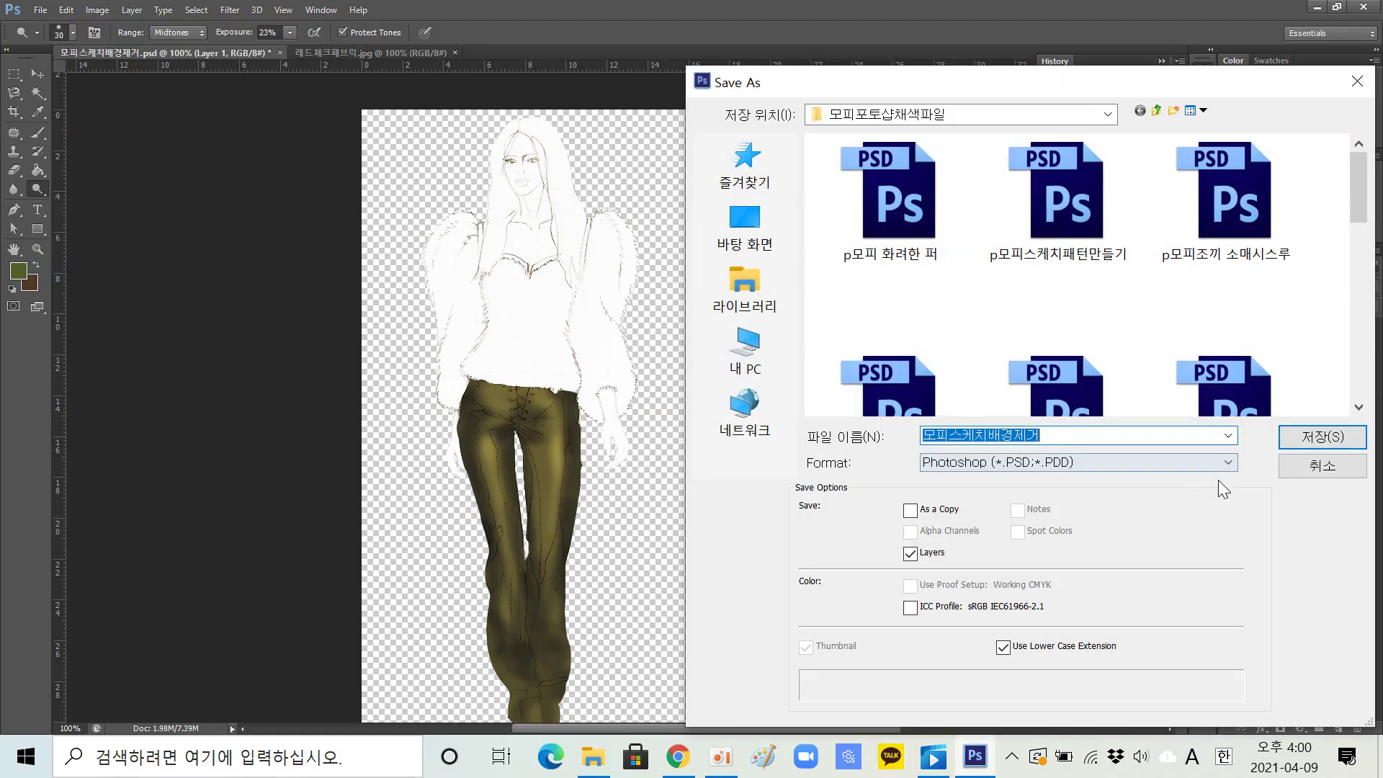
{"action": "left_click", "coordinate": [1212, 468]}
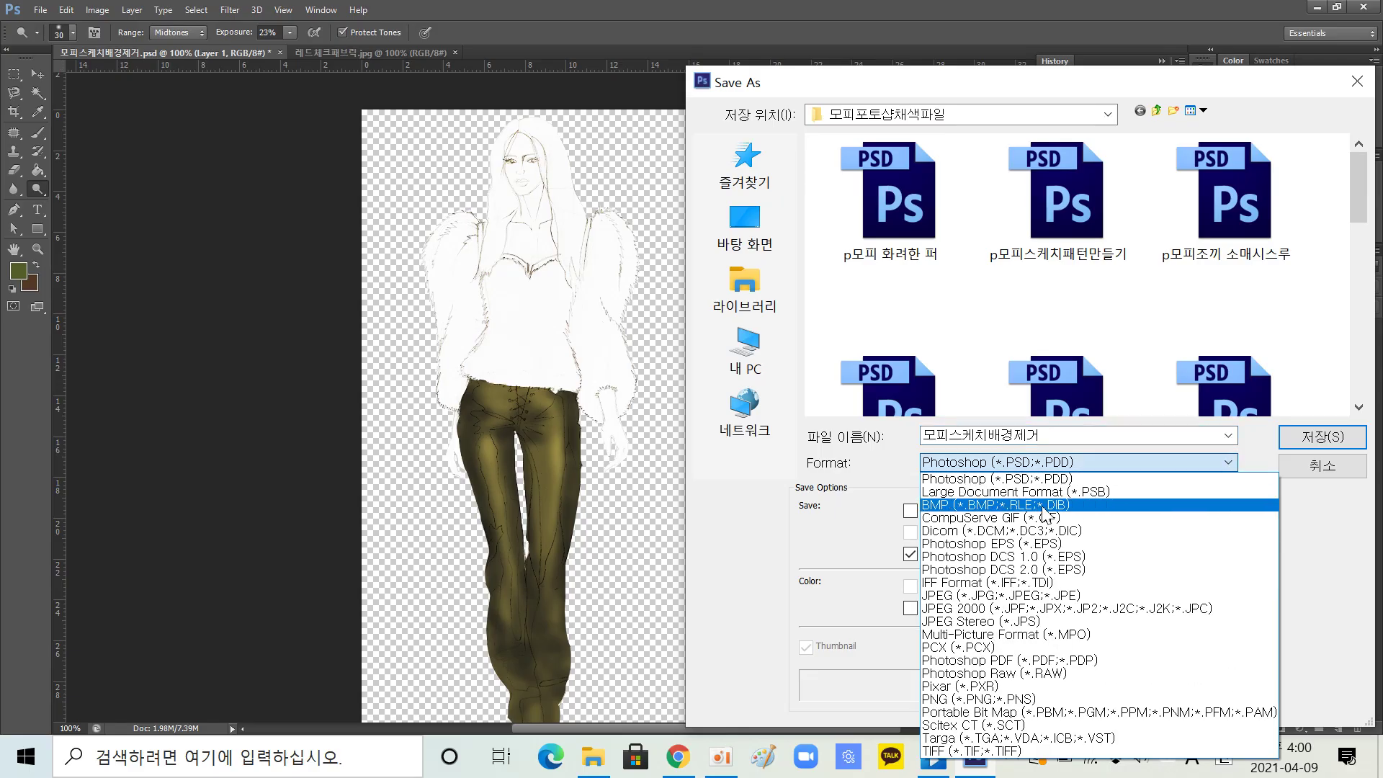
{"action": "left_click", "coordinate": [996, 699]}
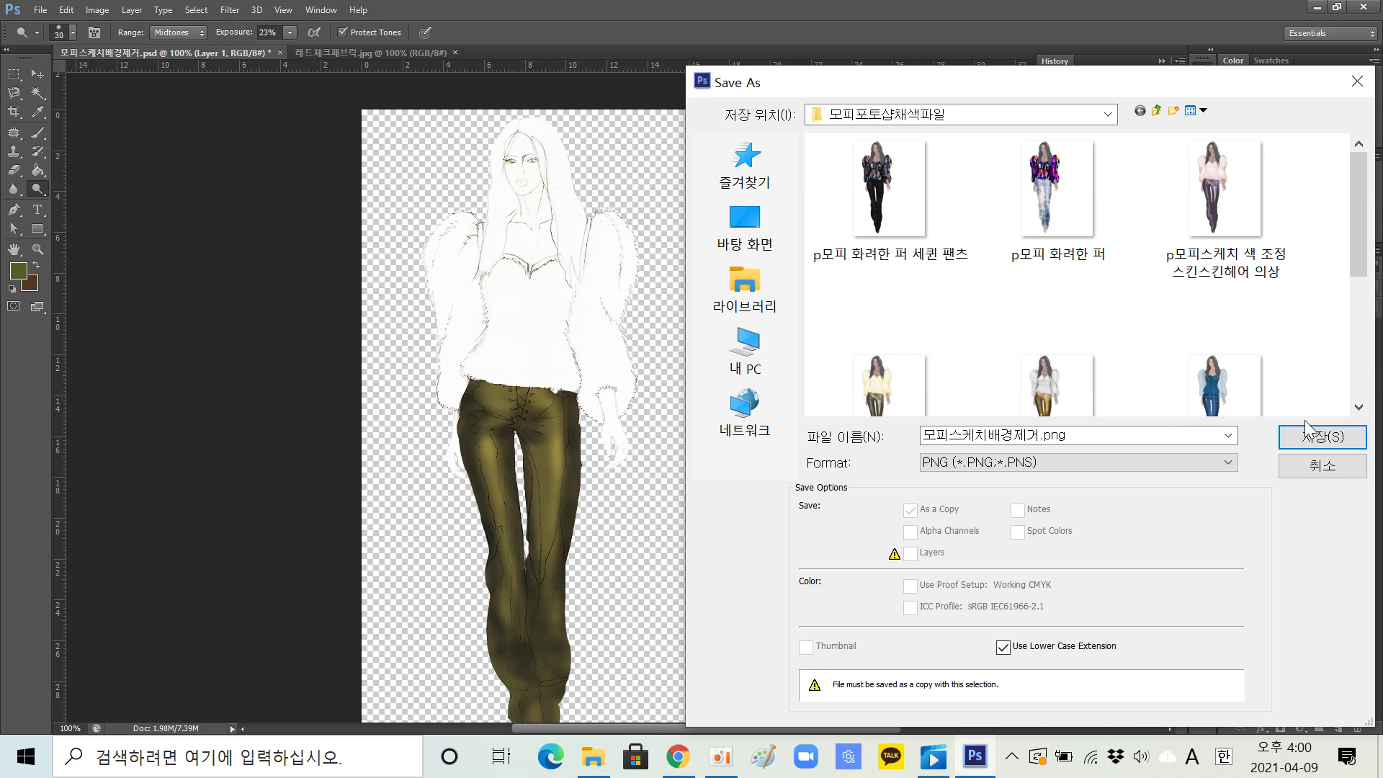
{"action": "left_click", "coordinate": [1304, 441]}
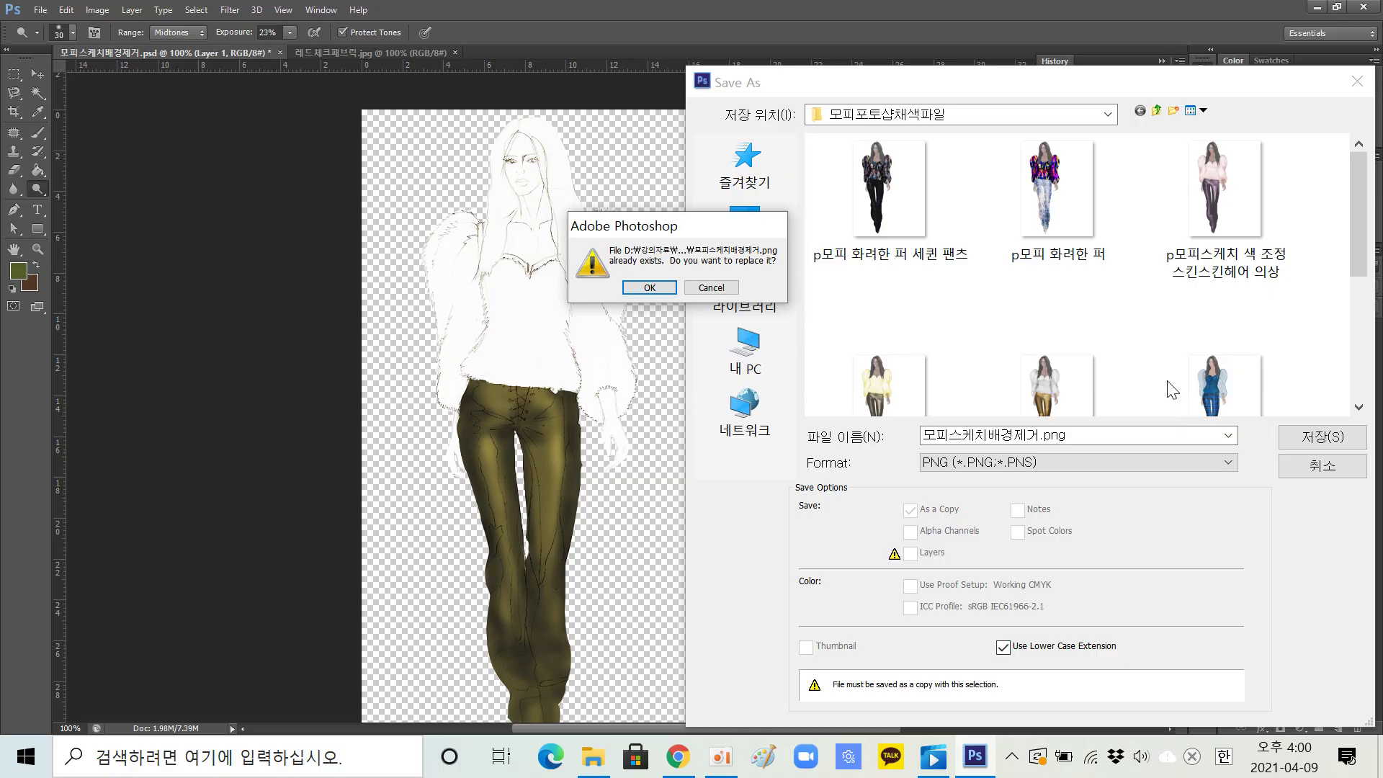
{"action": "left_click", "coordinate": [710, 288]}
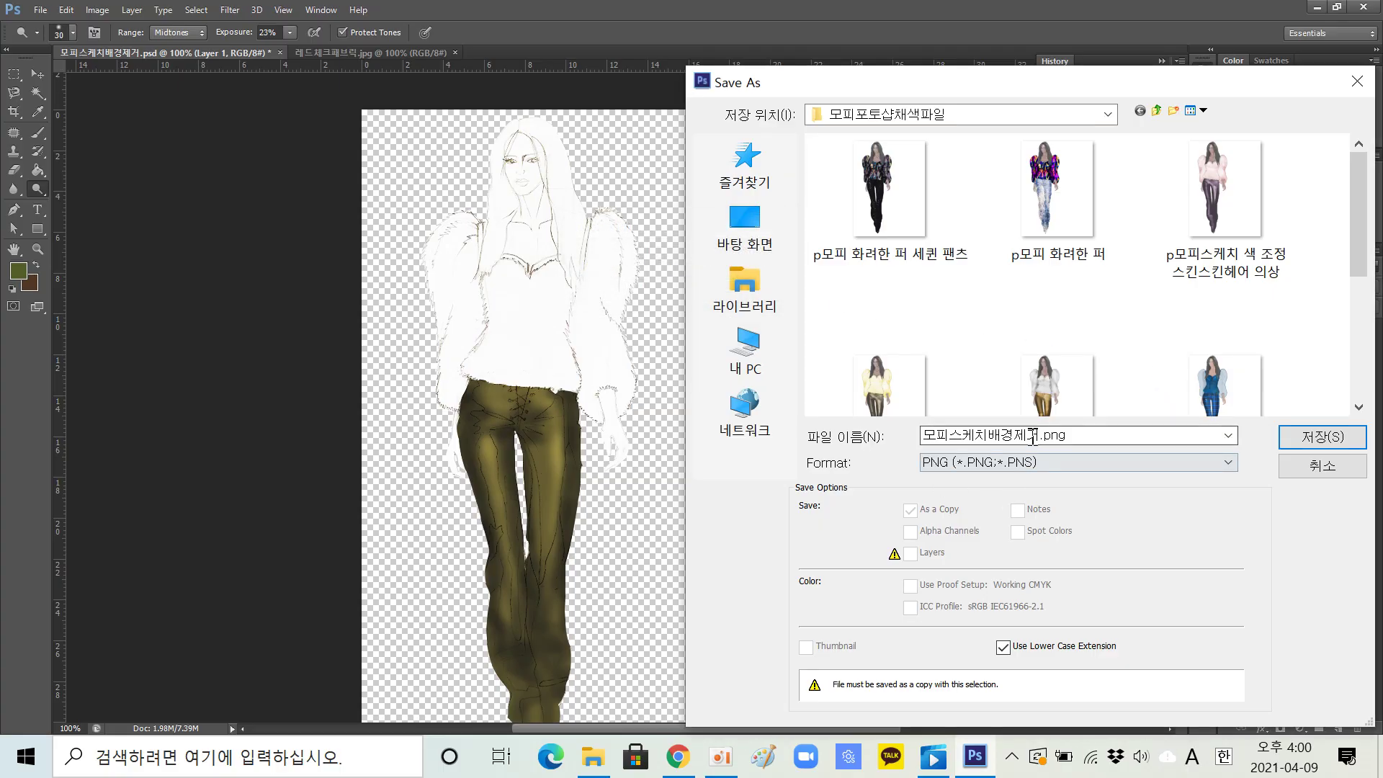
{"action": "left_click", "coordinate": [926, 440]}
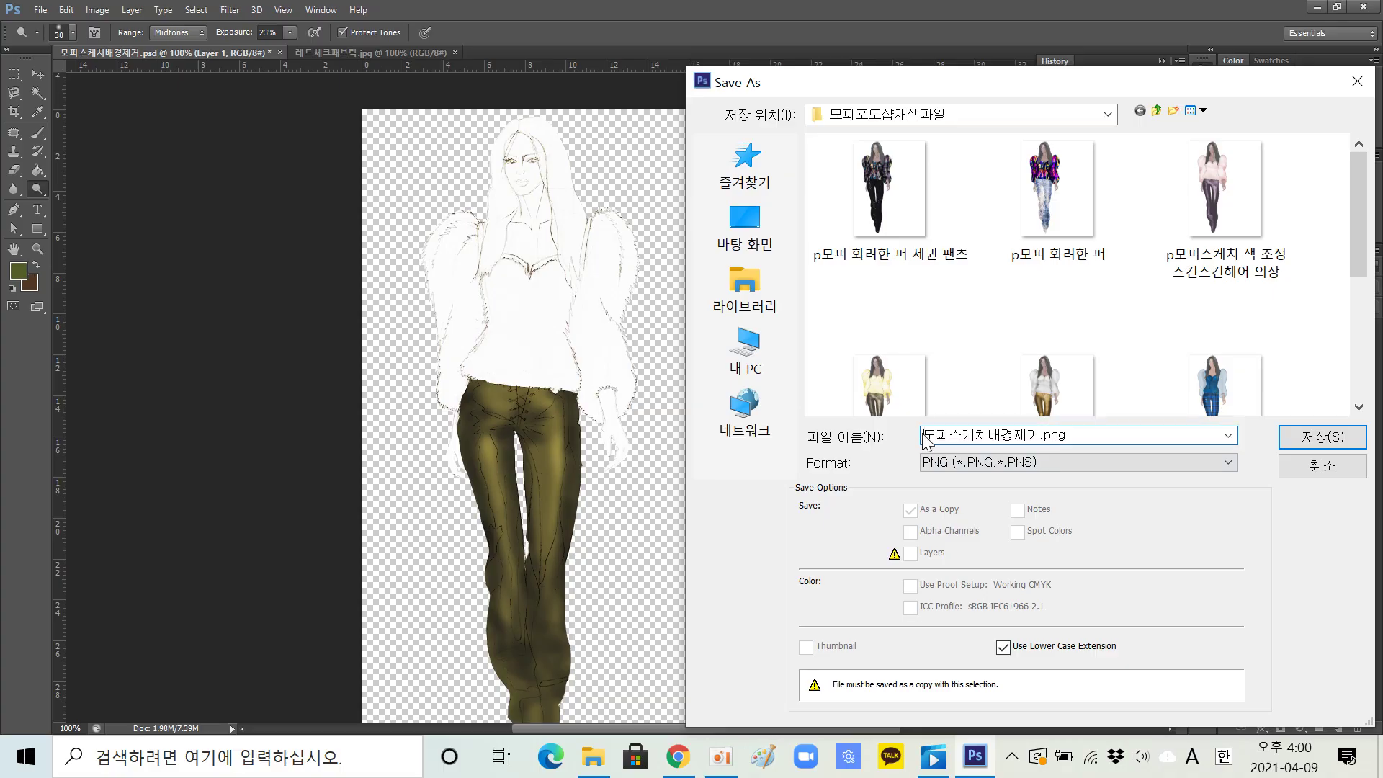
{"action": "type", "text": "1"}
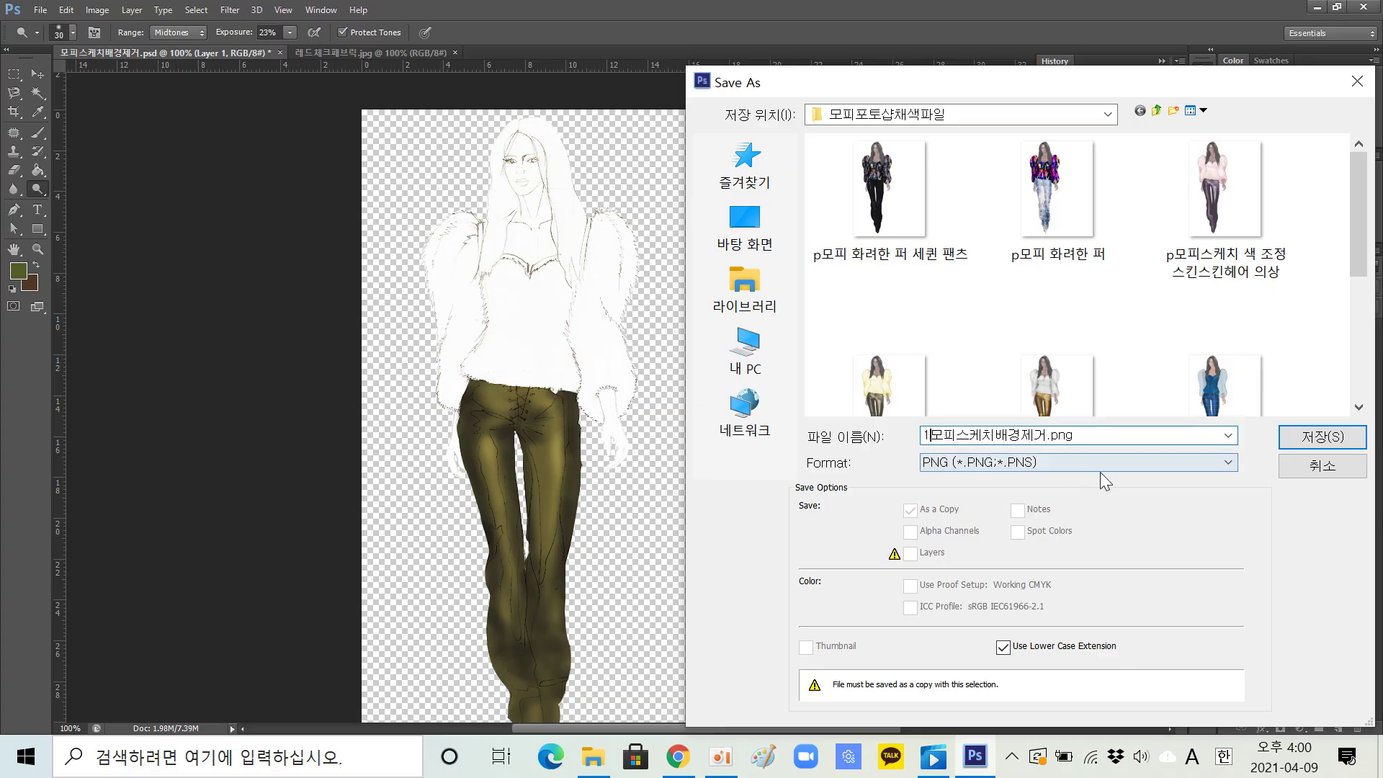
{"action": "left_click", "coordinate": [1320, 439]}
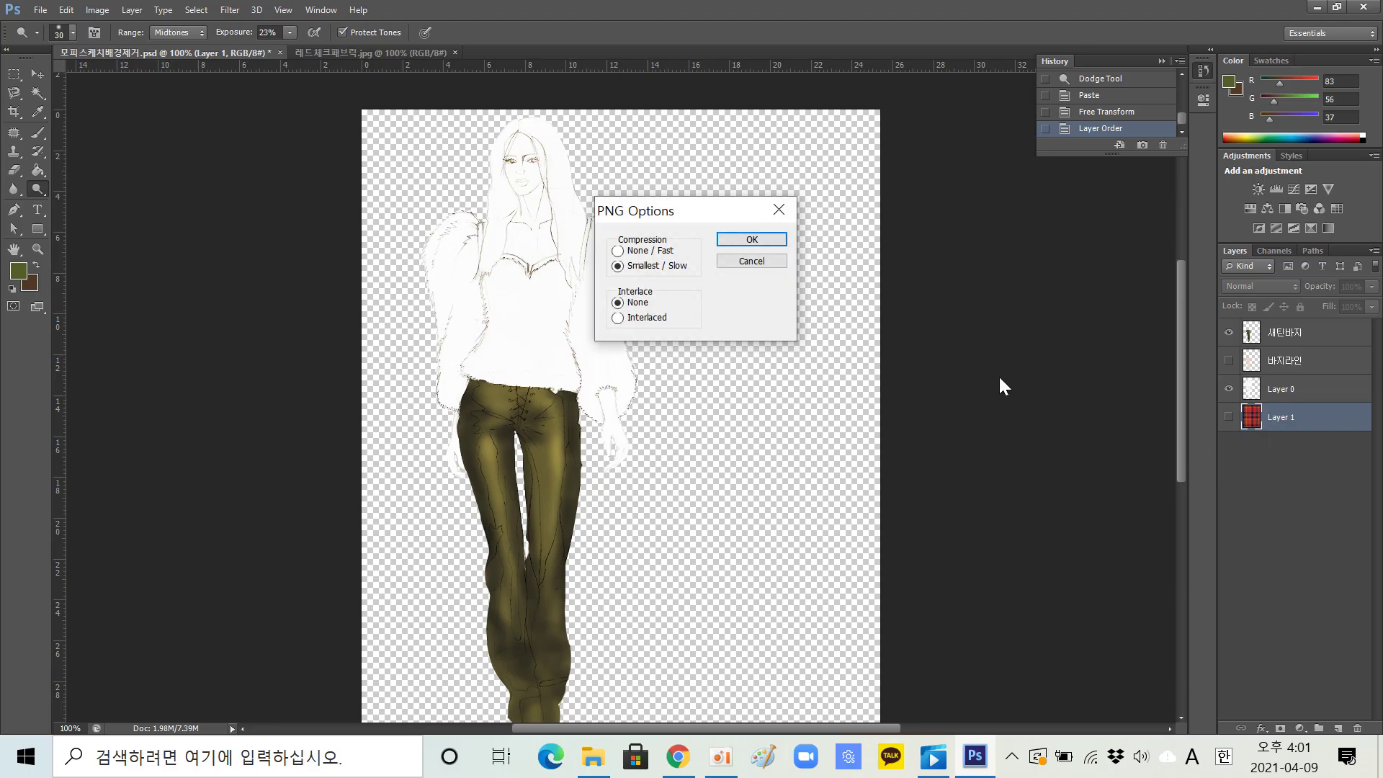
{"action": "left_click", "coordinate": [745, 242]}
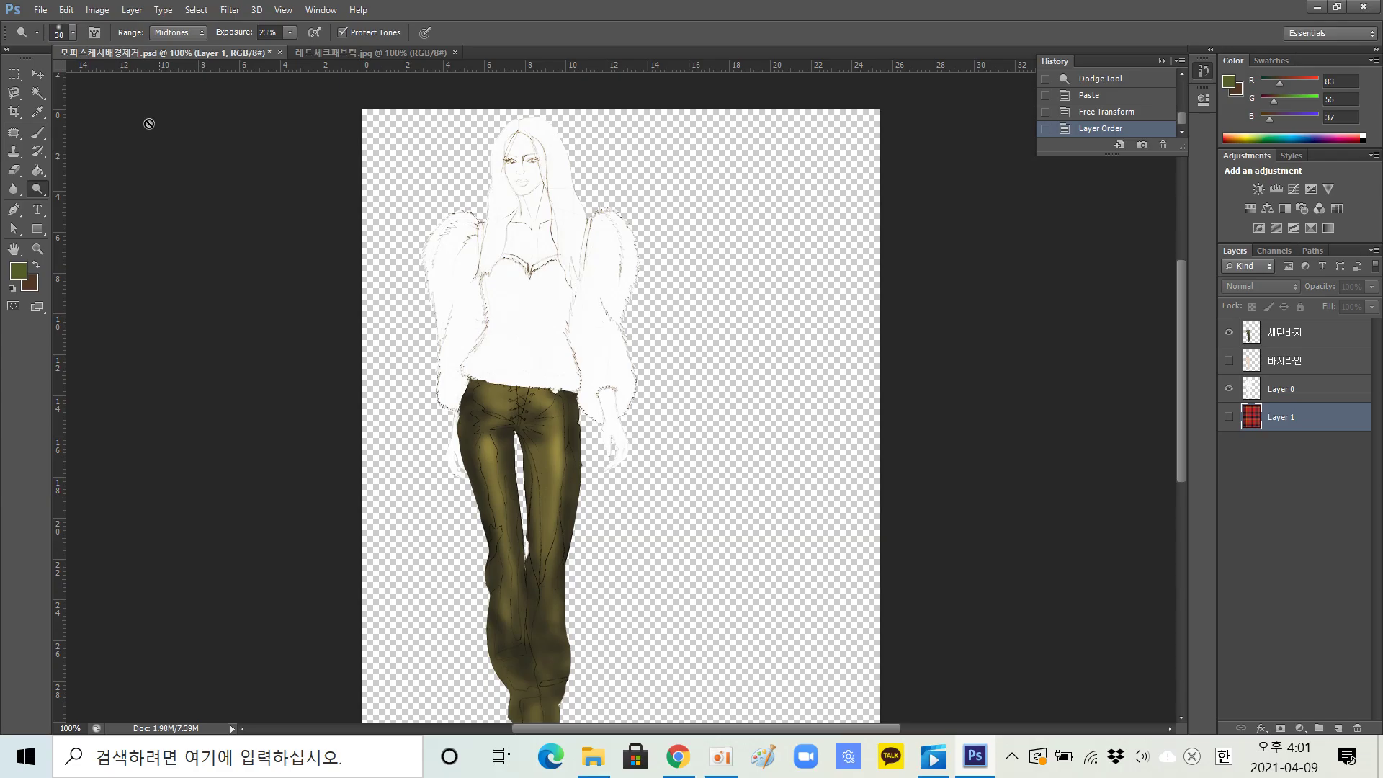
Step: Place the 모피스케치배경제거 PNG with blue patterned trousers to the right of the olive-trousered figure, and show the plaid Layer 1 again
{"action": "left_click", "coordinate": [39, 10]}
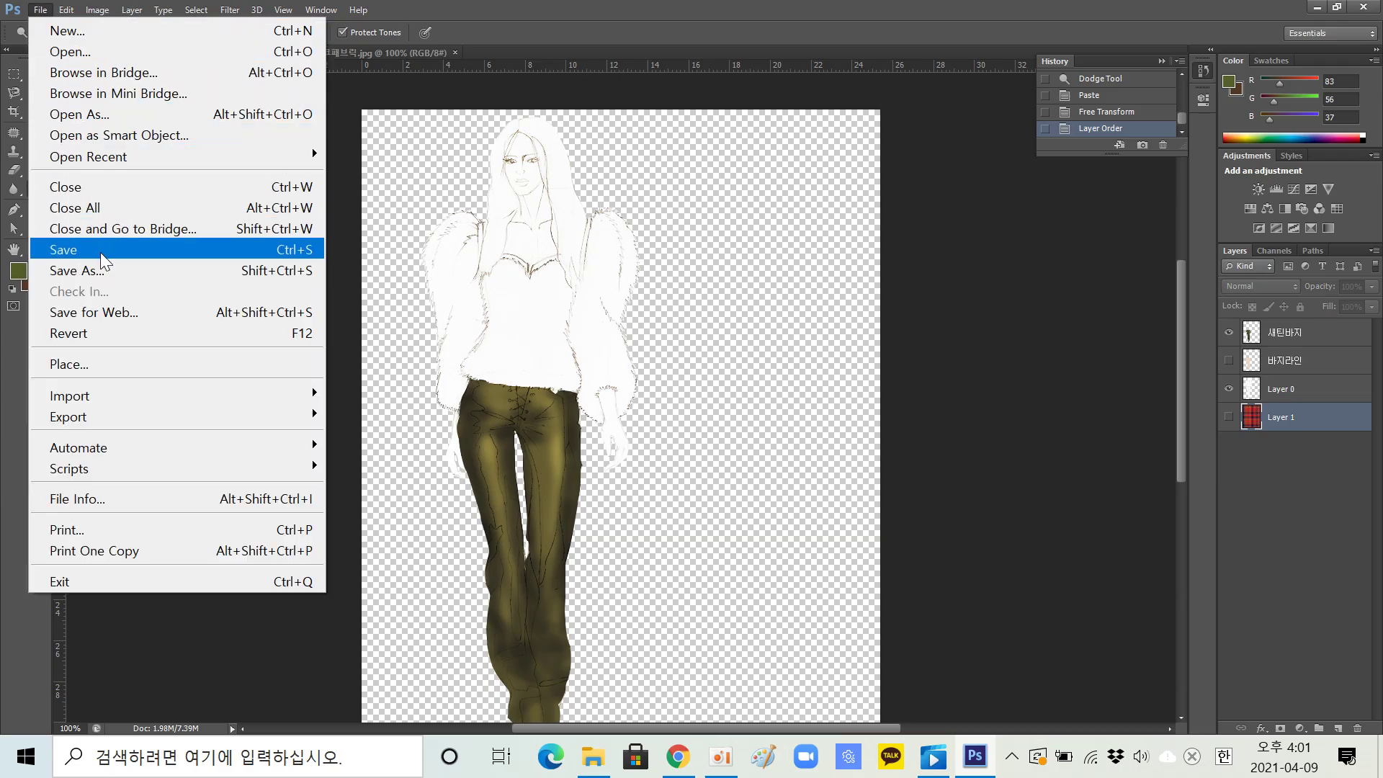
{"action": "left_click", "coordinate": [101, 363]}
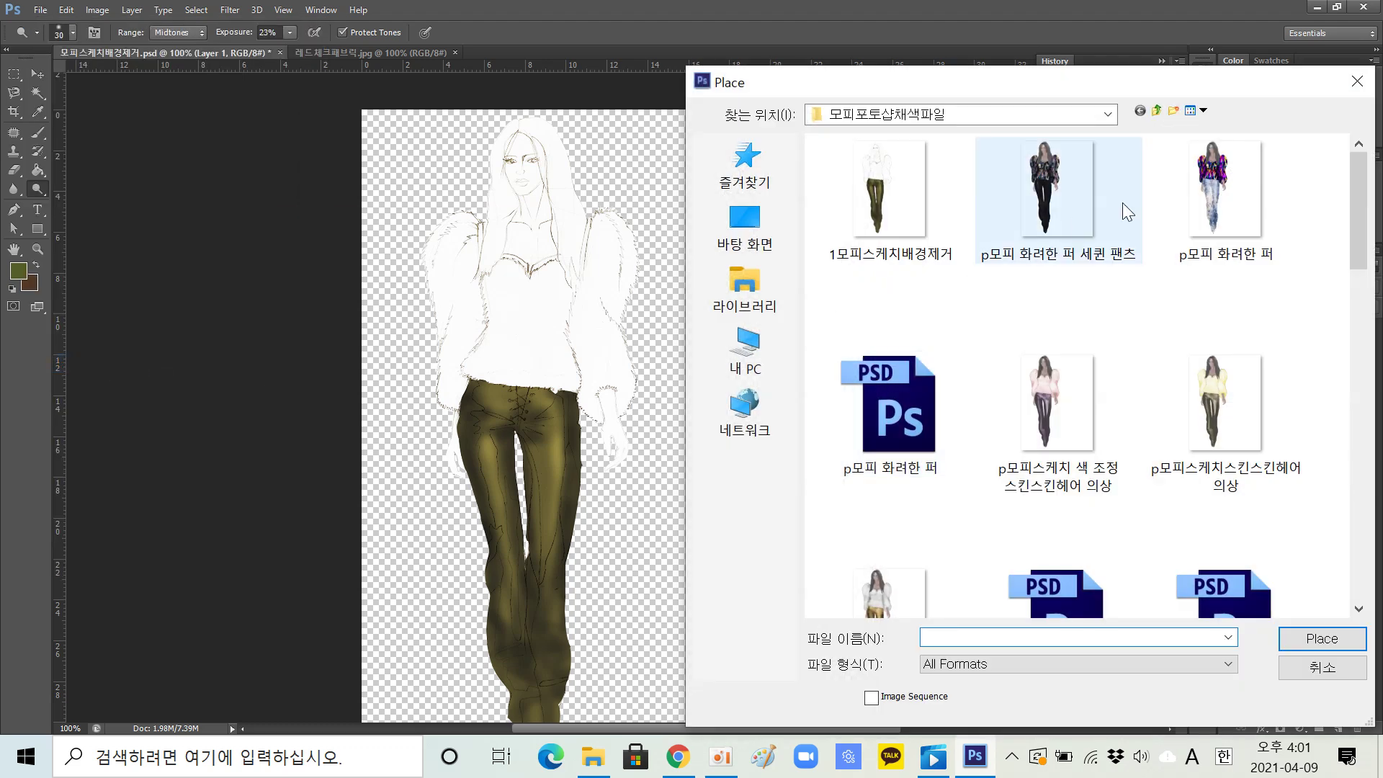
{"action": "scroll", "coordinate": [1299, 293], "scroll_direction": "down", "scroll_amount": 3}
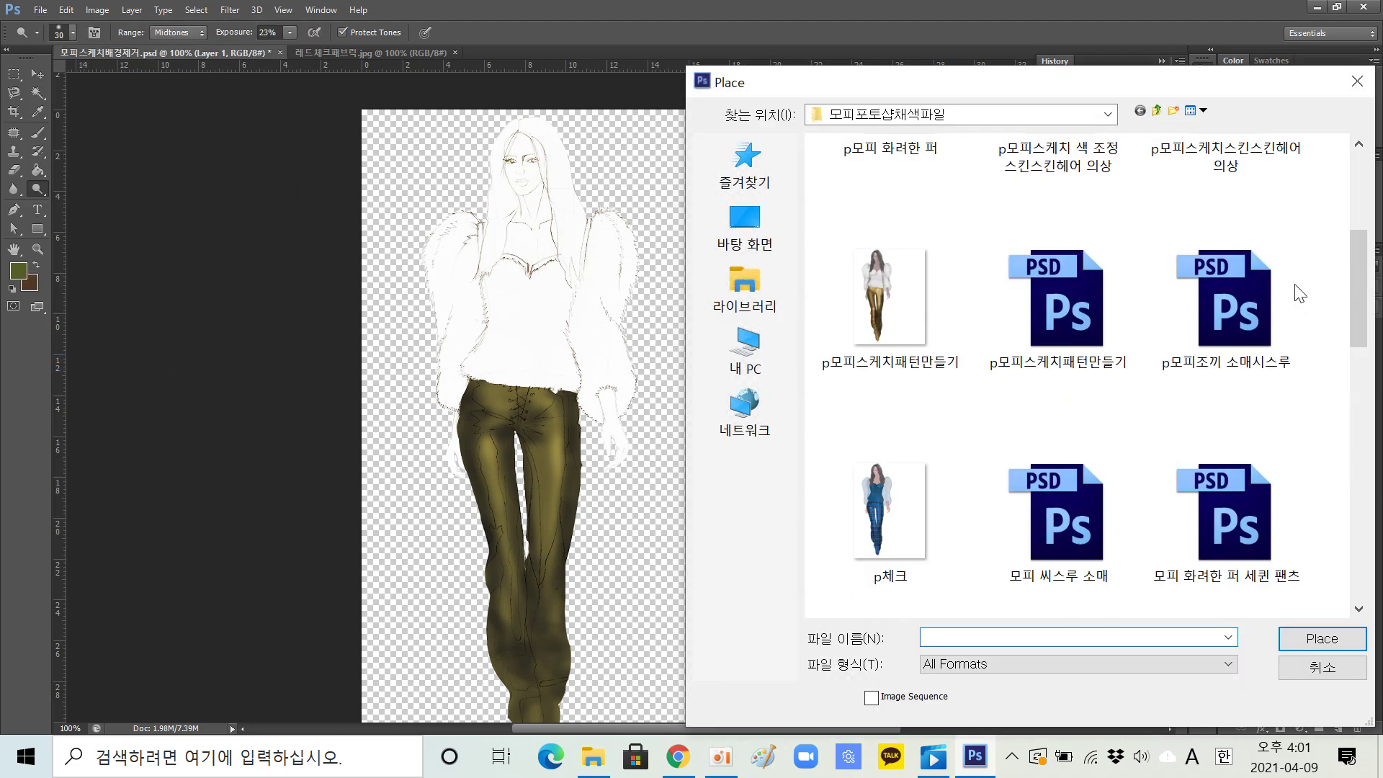
{"action": "scroll", "coordinate": [1299, 294], "scroll_direction": "down", "scroll_amount": 10}
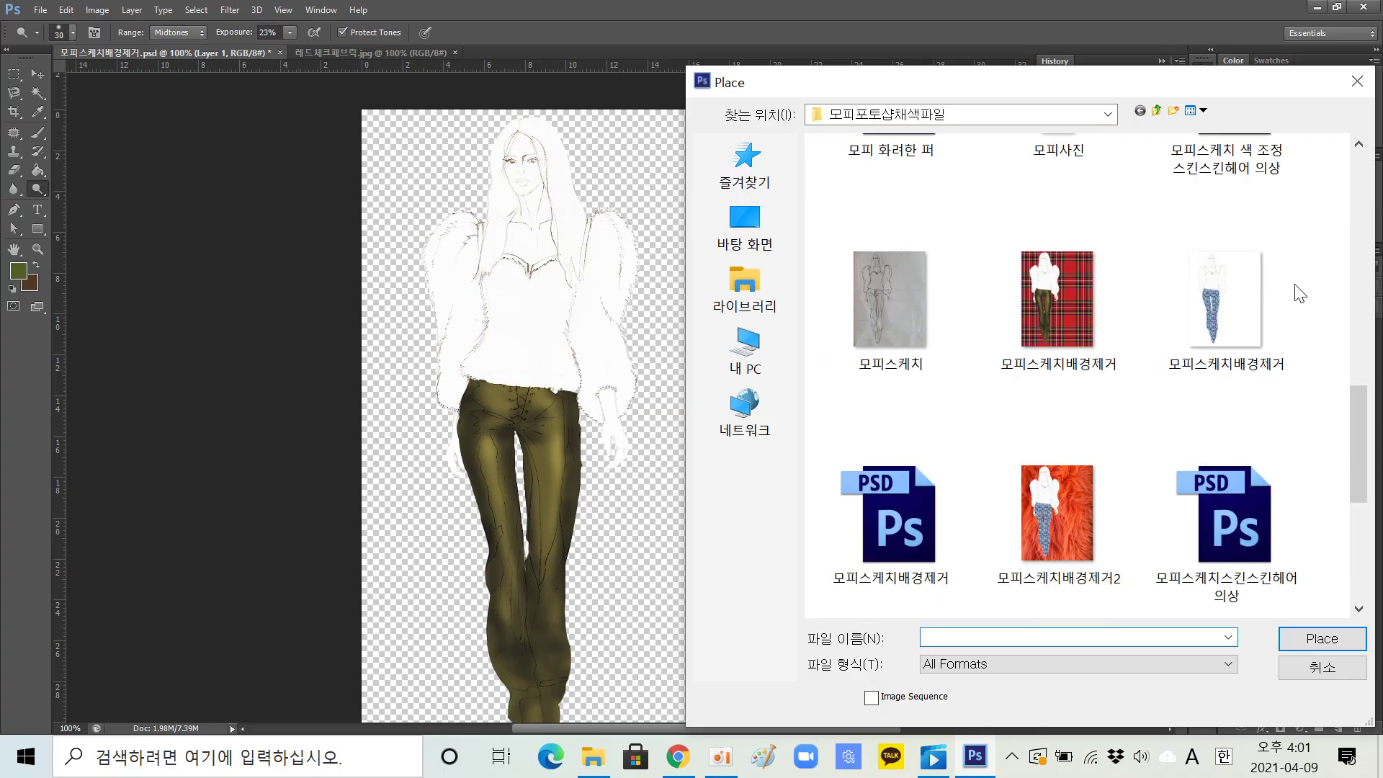
{"action": "left_click", "coordinate": [1245, 296]}
{"action": "left_click", "coordinate": [1311, 638]}
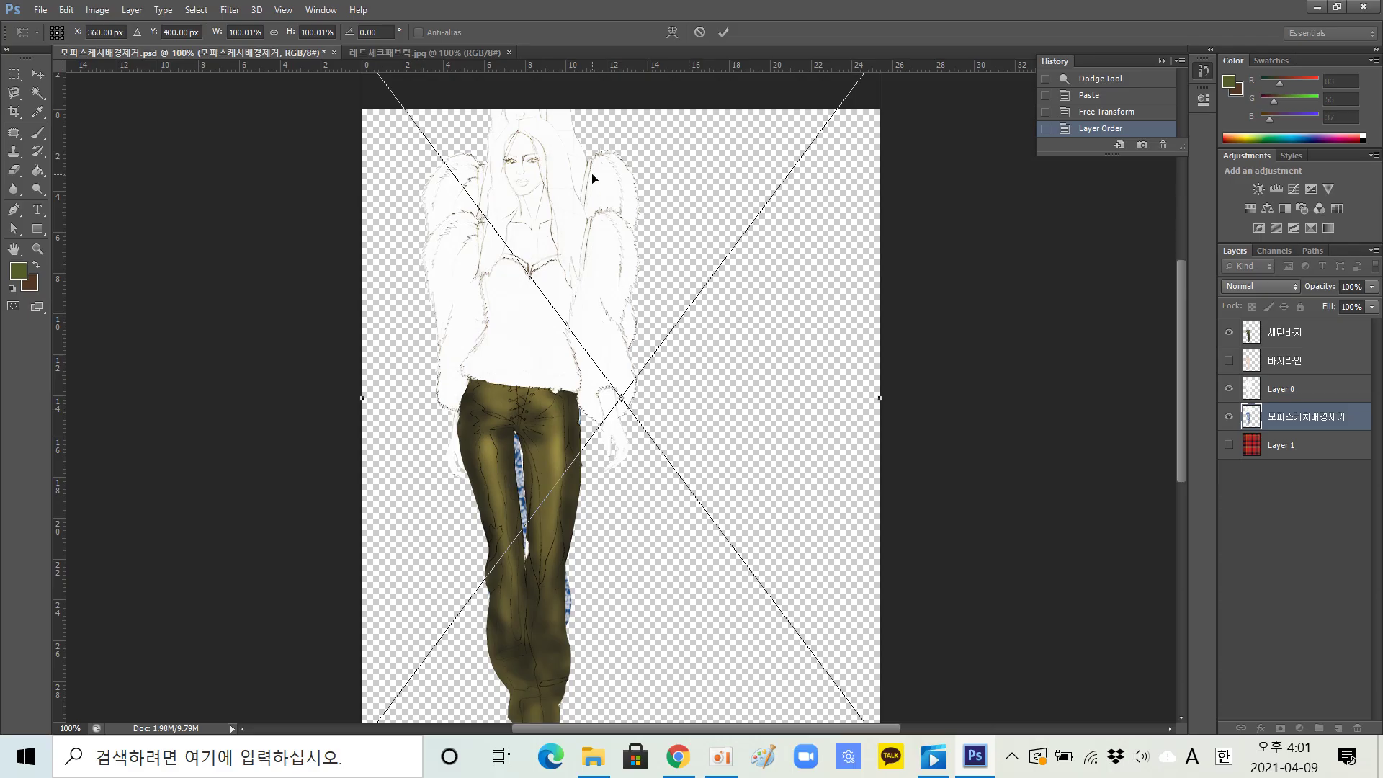
{"action": "left_click_drag", "start_coordinate": [592, 178], "coordinate": [818, 222]}
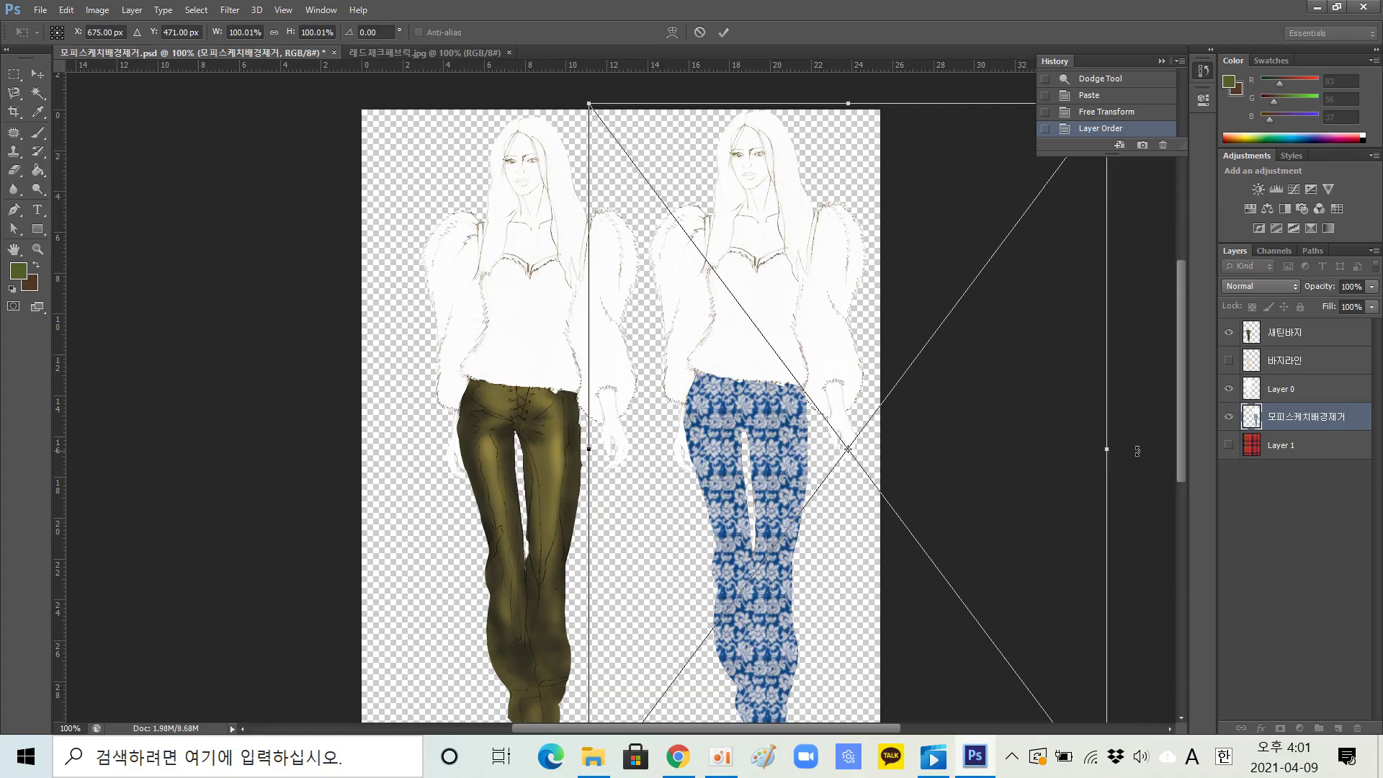
{"action": "key", "text": "Return"}
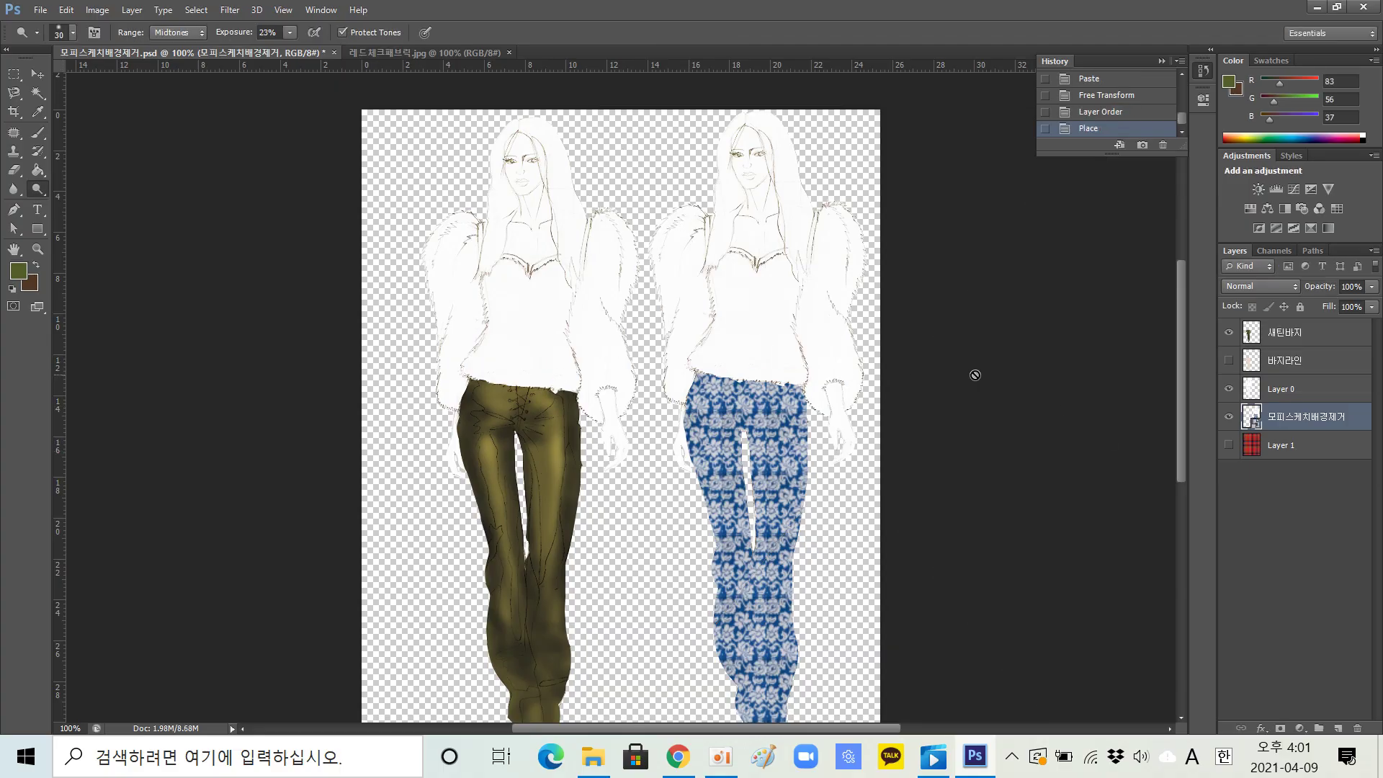
{"action": "left_click", "coordinate": [1230, 446]}
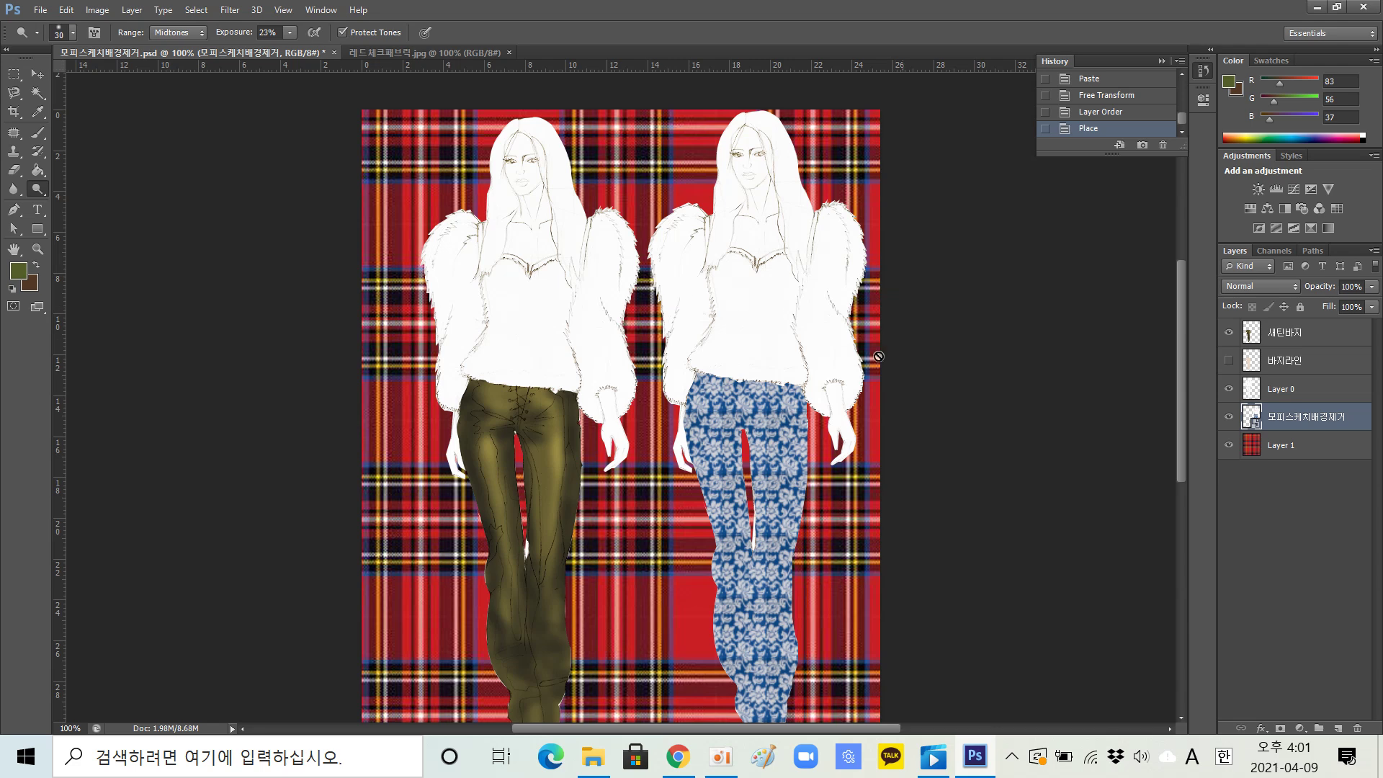
{"action": "left_click", "coordinate": [752, 362]}
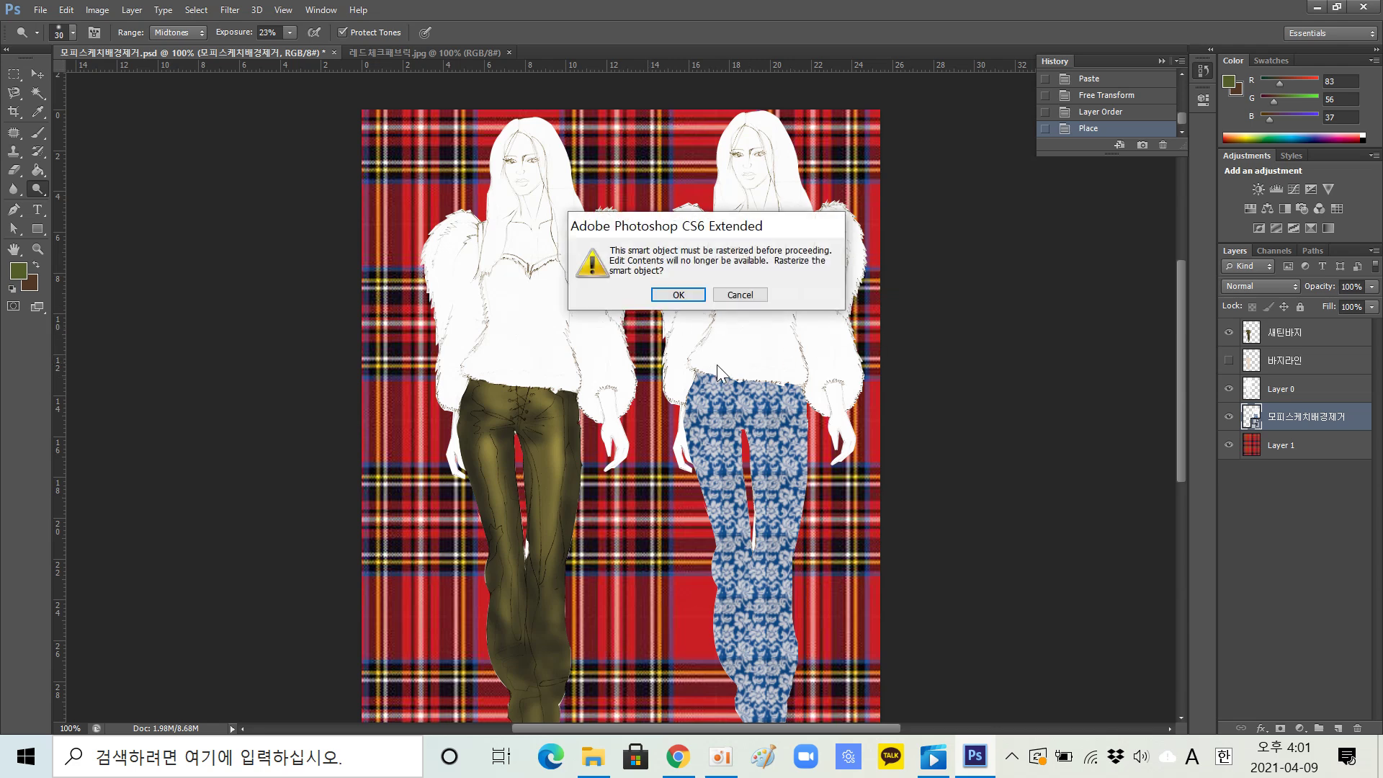
{"action": "left_click", "coordinate": [732, 295]}
{"action": "left_click", "coordinate": [693, 286]}
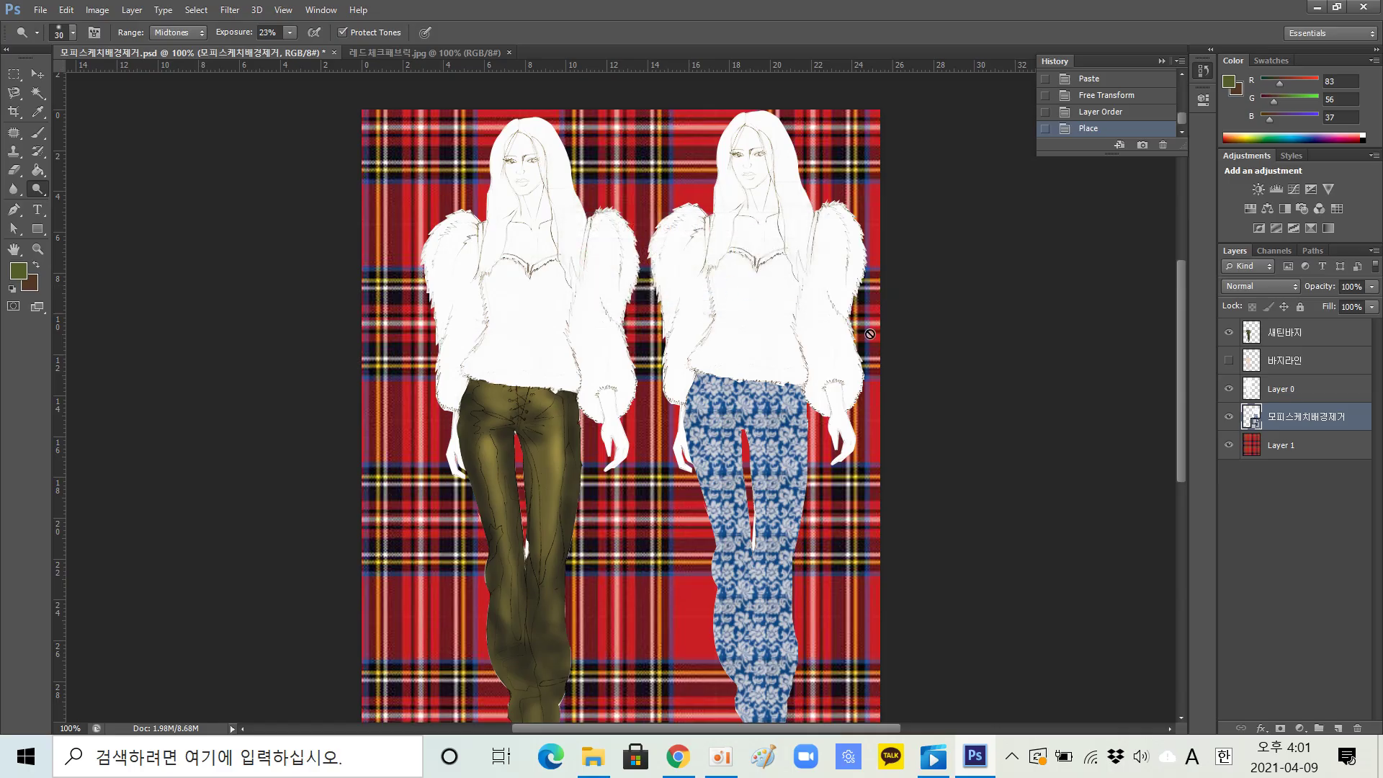